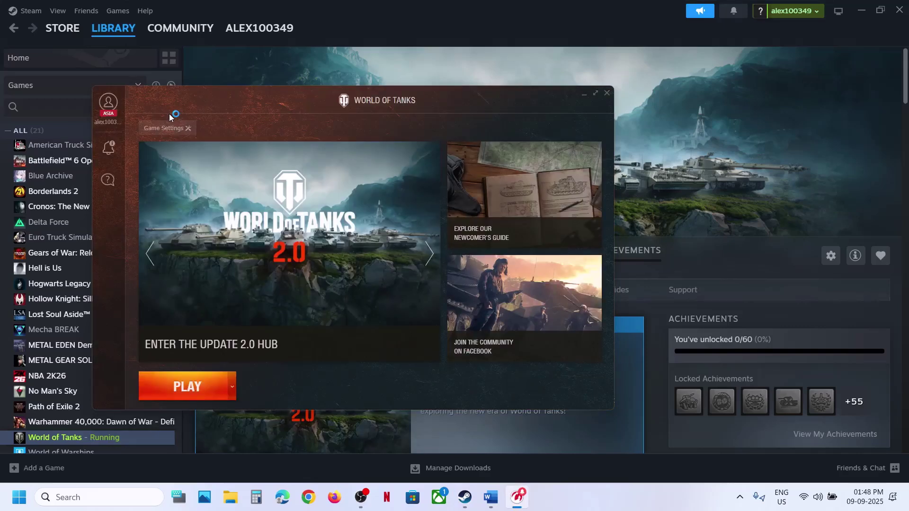
Step: Add World of Tanks to the firewall exceptions, allow the system changes and dismiss the confirmation
left_click(166, 131)
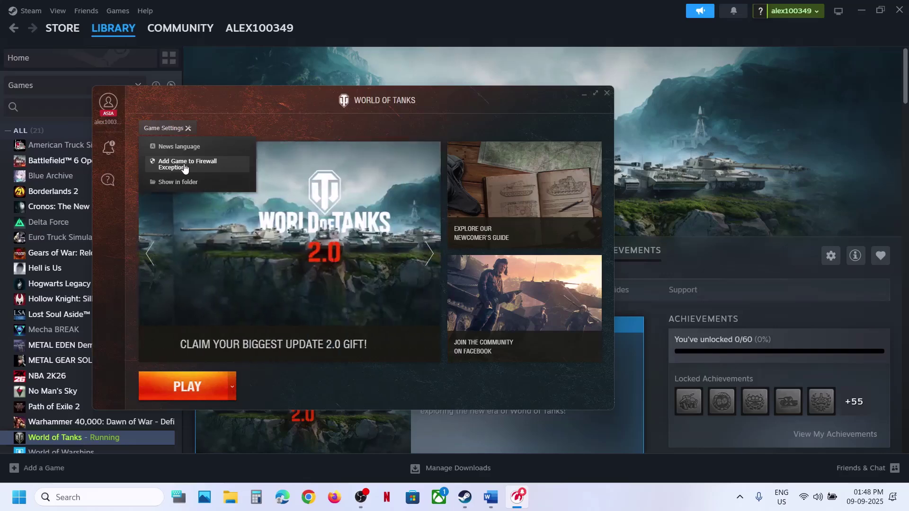
left_click(184, 166)
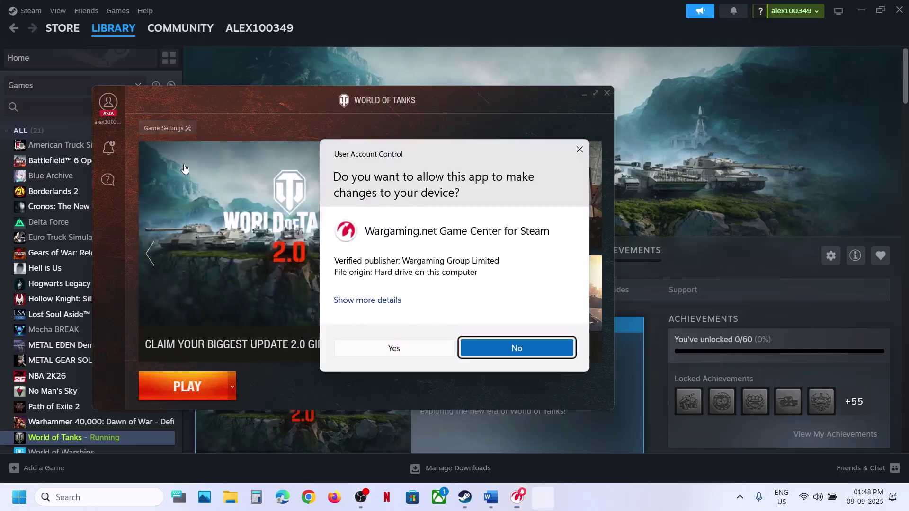
left_click(424, 356)
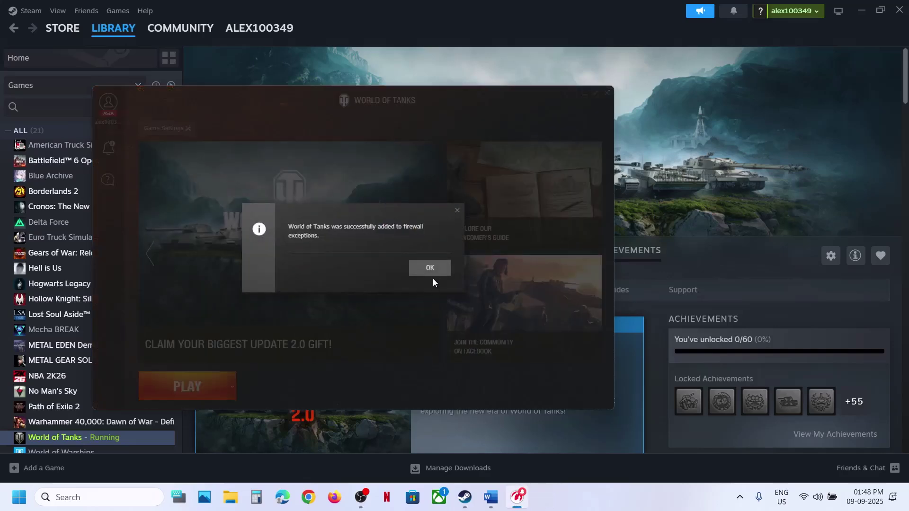
left_click(431, 269)
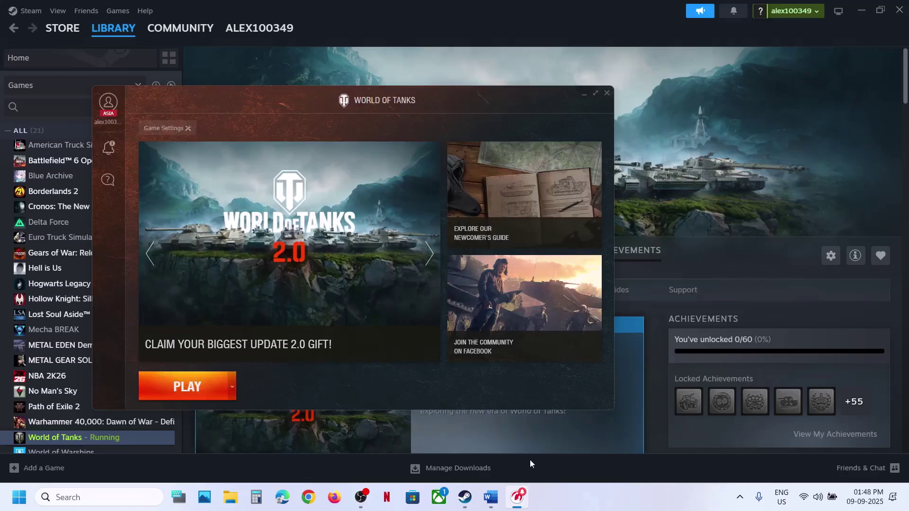
Step: Check the troubleshooting notes in Word, and launch World of Tanks with default graphics settings
left_click(490, 497)
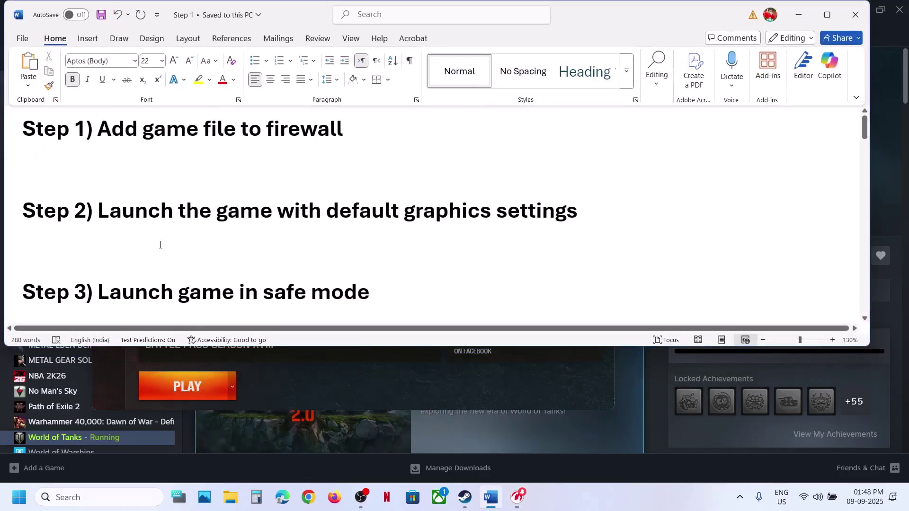
left_click(799, 14)
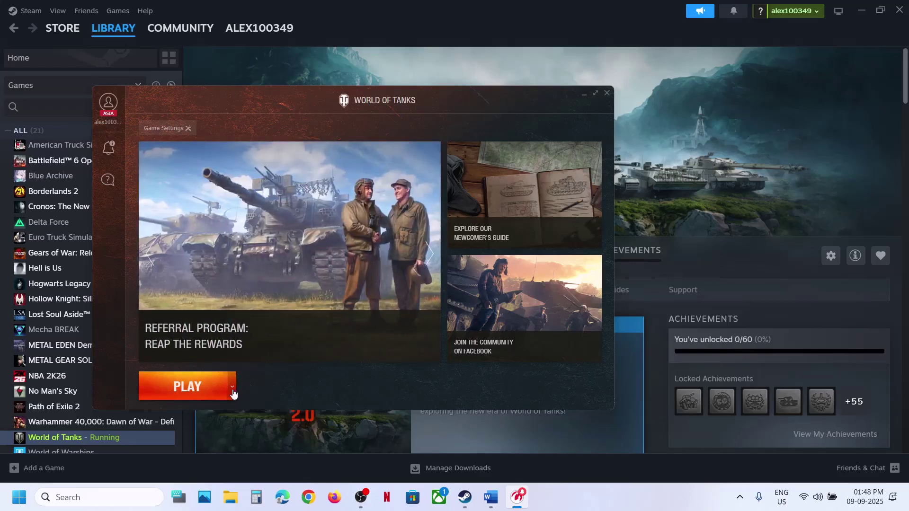
left_click(233, 388)
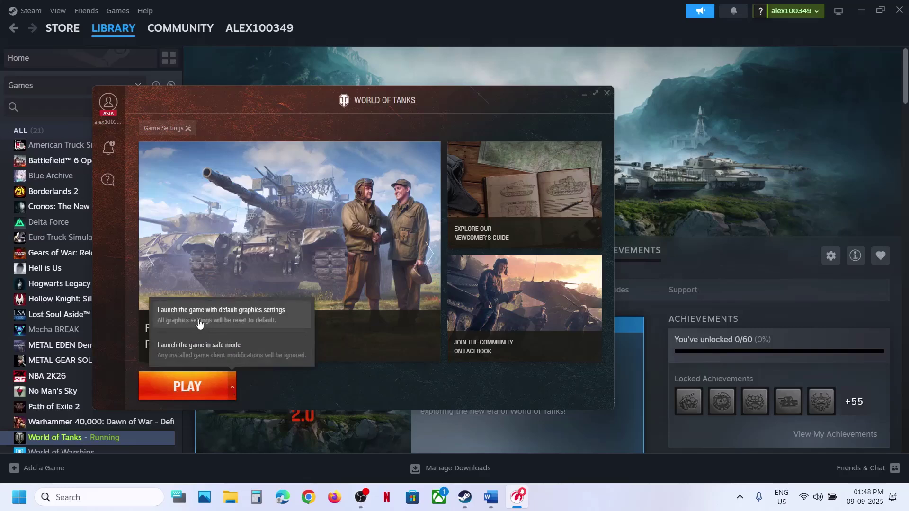
left_click(222, 322)
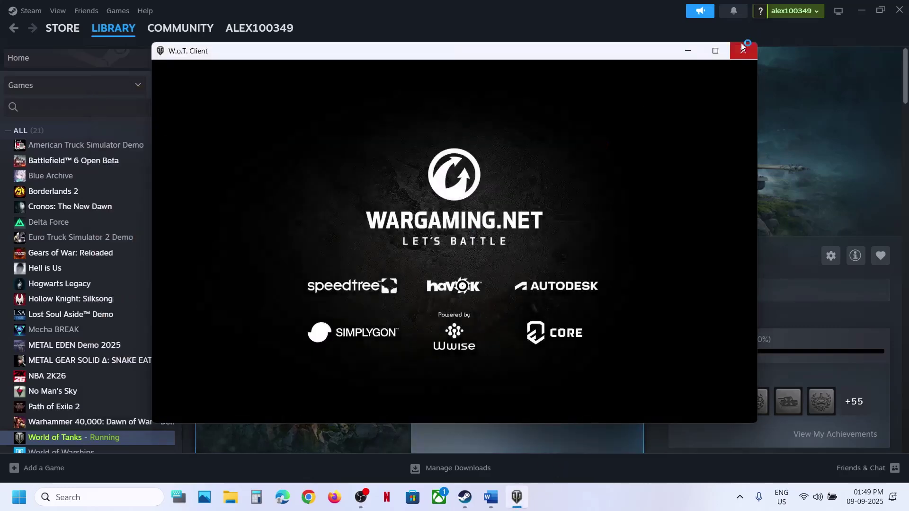
Step: Close the W.o.T. Client window and stop the running World of Tanks session in Steam
left_click(743, 49)
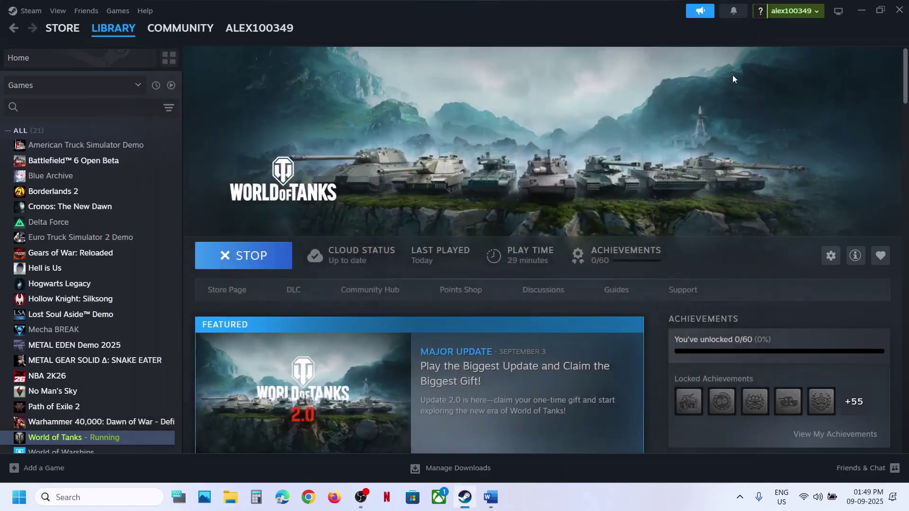
left_click(260, 255)
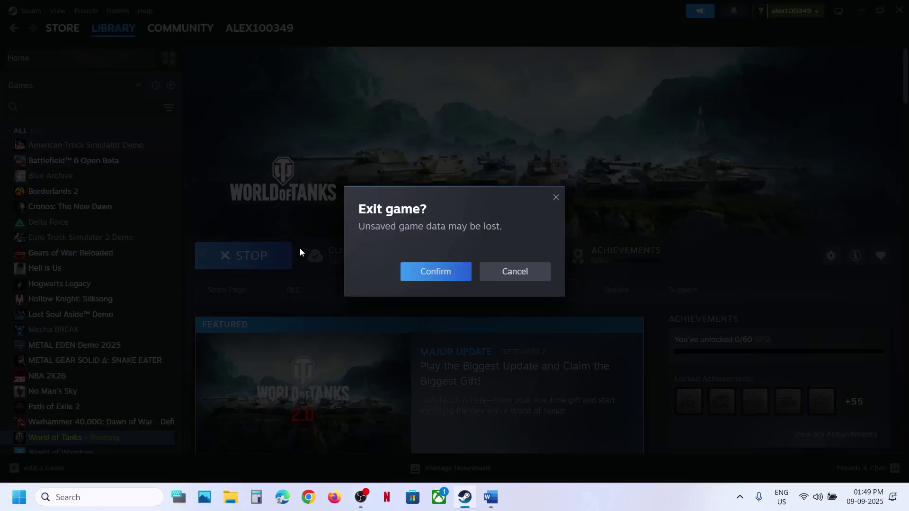
left_click(420, 272)
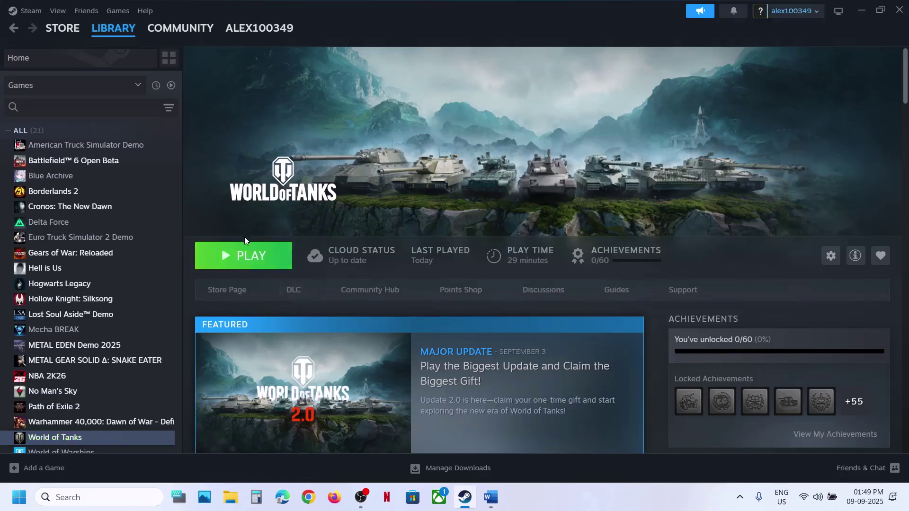
Step: Reopen the World of Tanks launcher from Steam and launch the game in safe mode
left_click(245, 252)
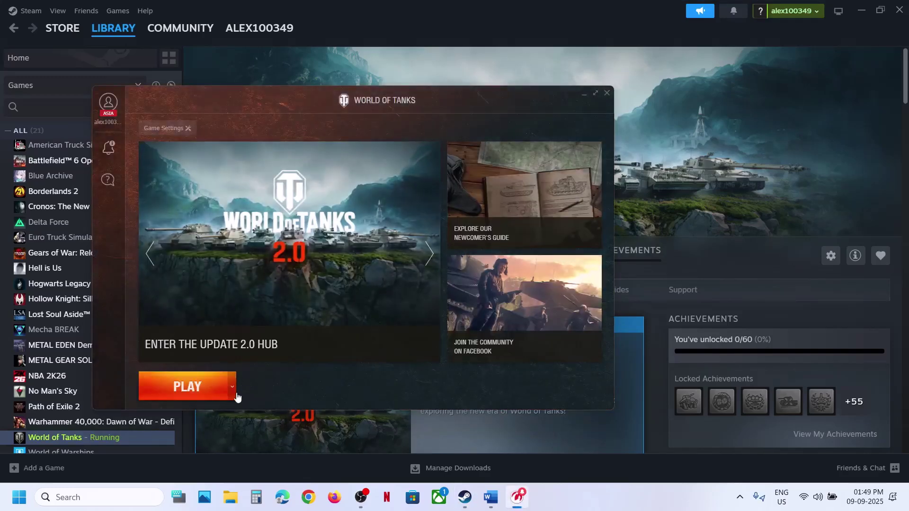
left_click(233, 388)
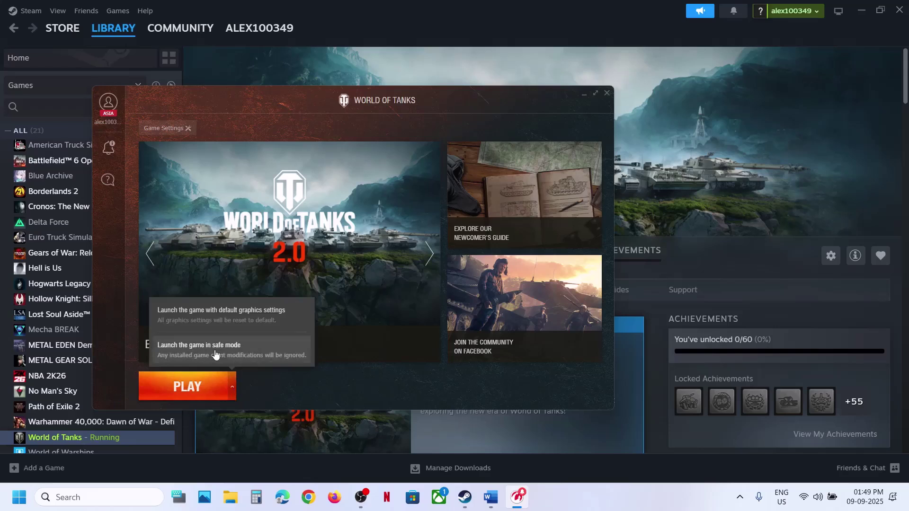
left_click(218, 350)
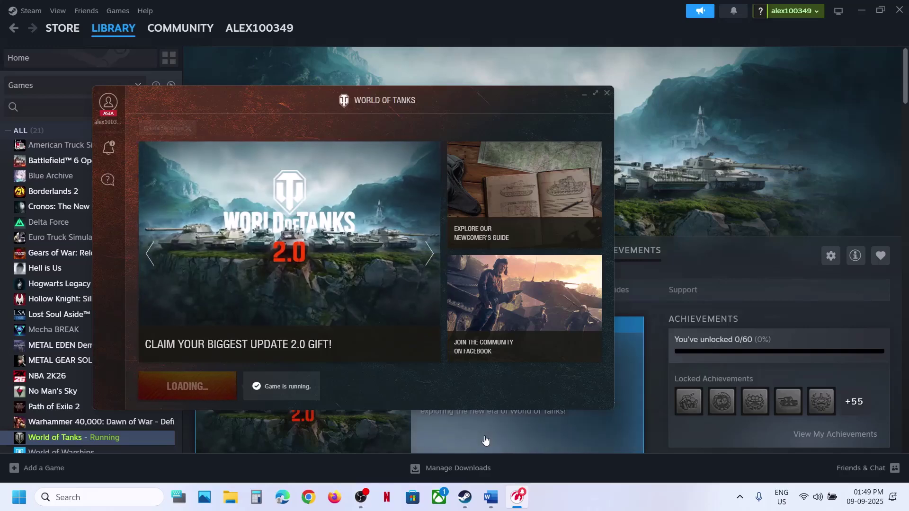
Step: Switch to the Word notes and read step 4 on renaming and backing up the Wargaming.net folder
left_click(494, 499)
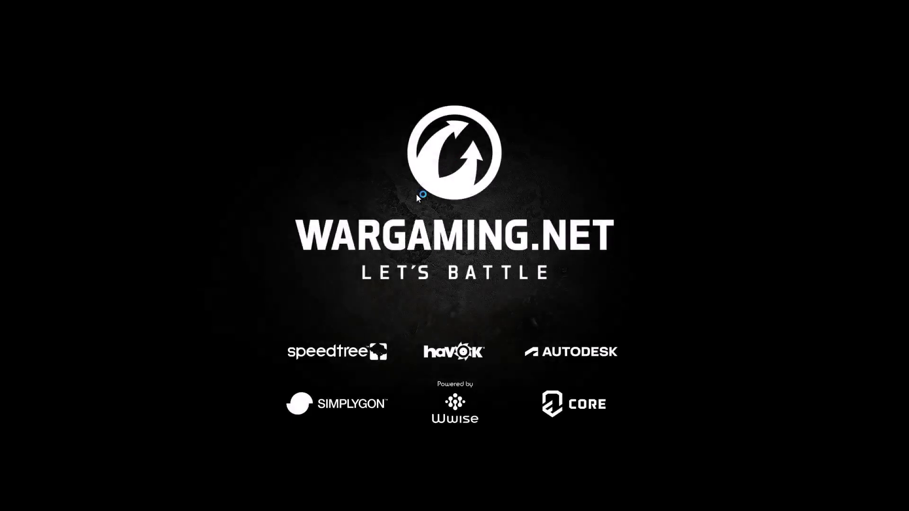
key("alt+Tab")
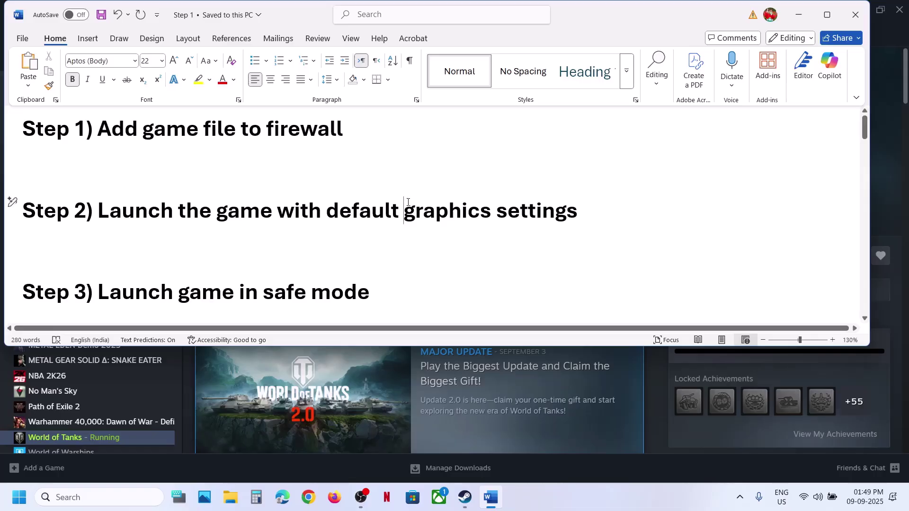
scroll(294, 252, "down", 5)
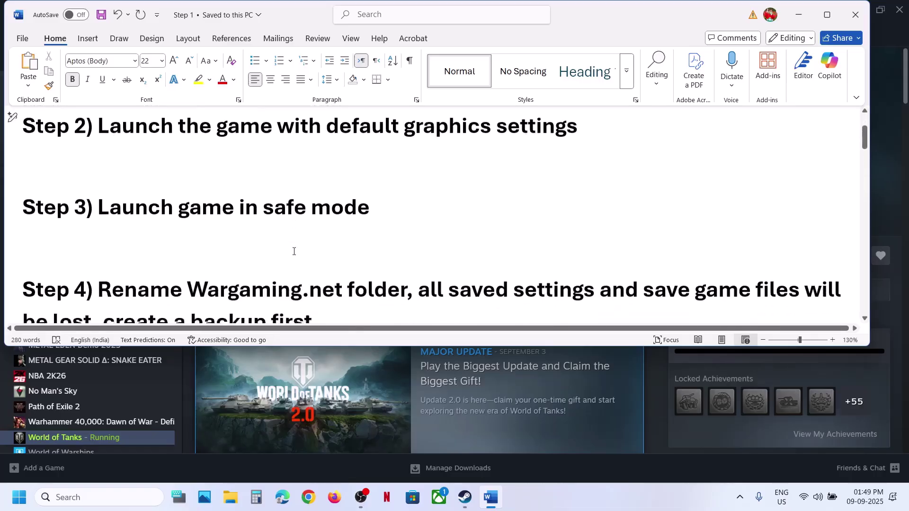
left_click_drag(214, 251, 299, 274)
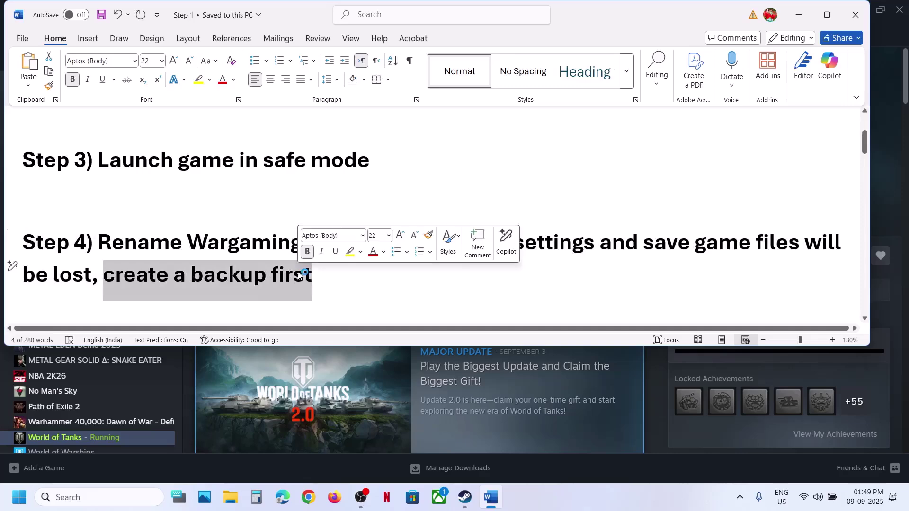
left_click(798, 15)
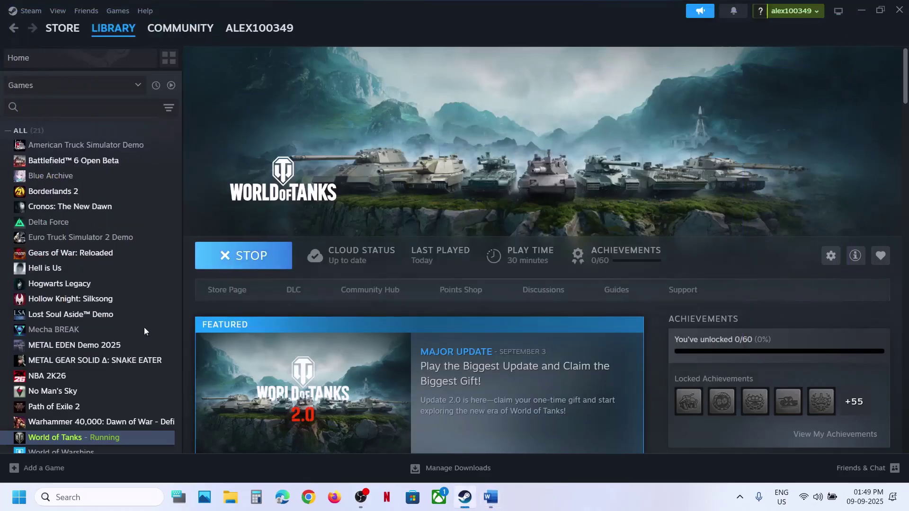
right_click(67, 440)
mouse_move(95, 407)
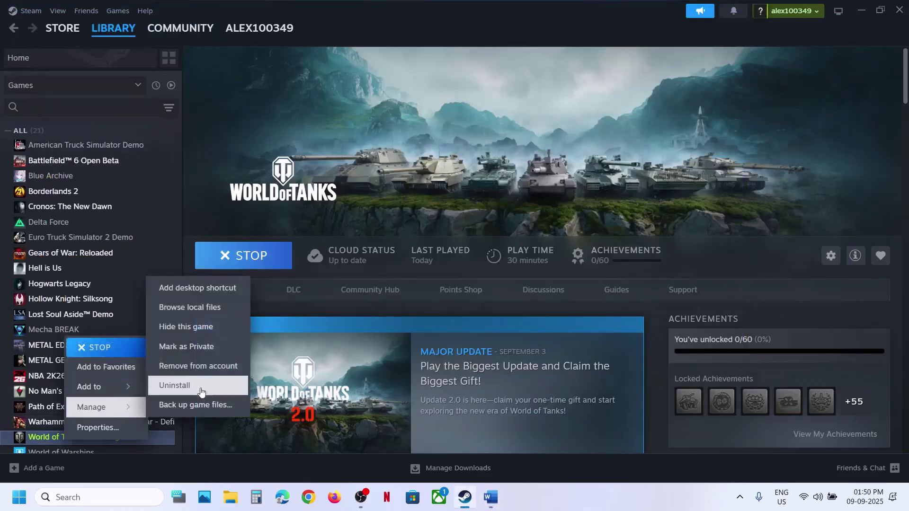
left_click(186, 312)
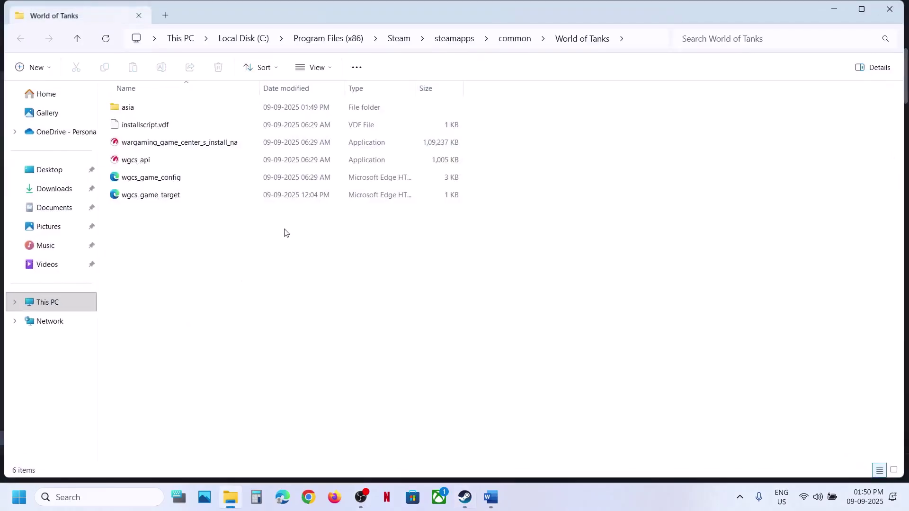
left_click(890, 9)
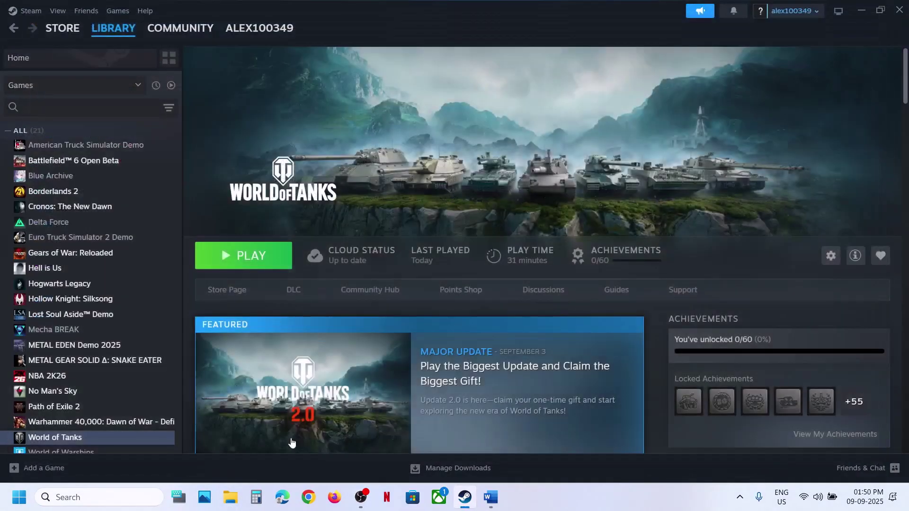
Step: Open the AppData\Roaming folder of the current user profile on Local Disk (C:) in File Explorer
left_click(229, 506)
left_click(45, 302)
double_click(207, 116)
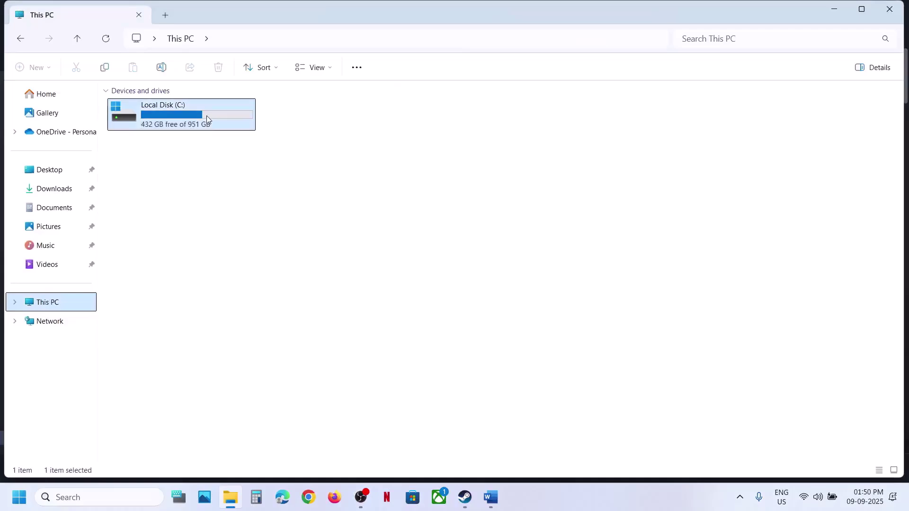
double_click(140, 304)
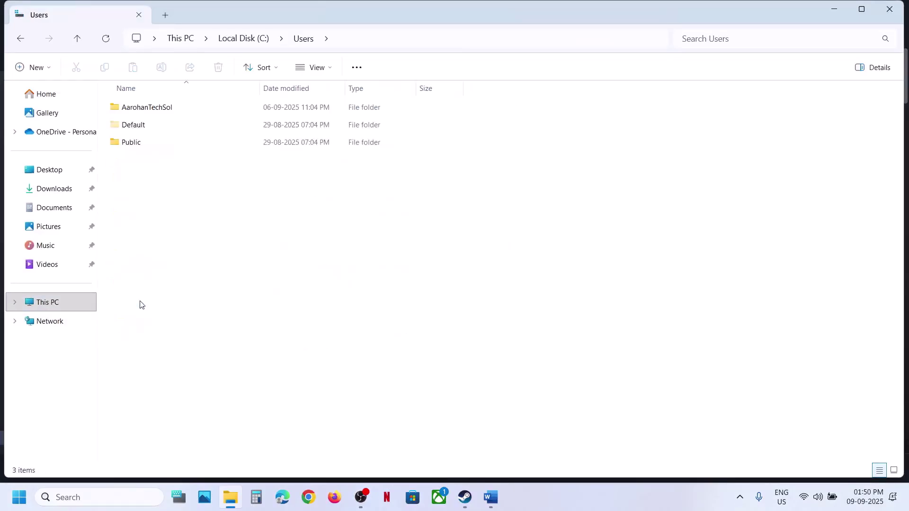
double_click(164, 110)
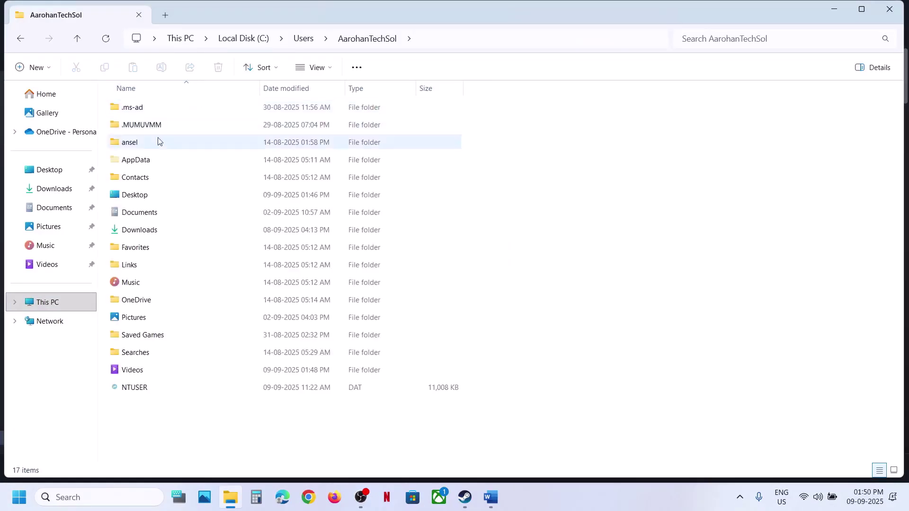
double_click(147, 159)
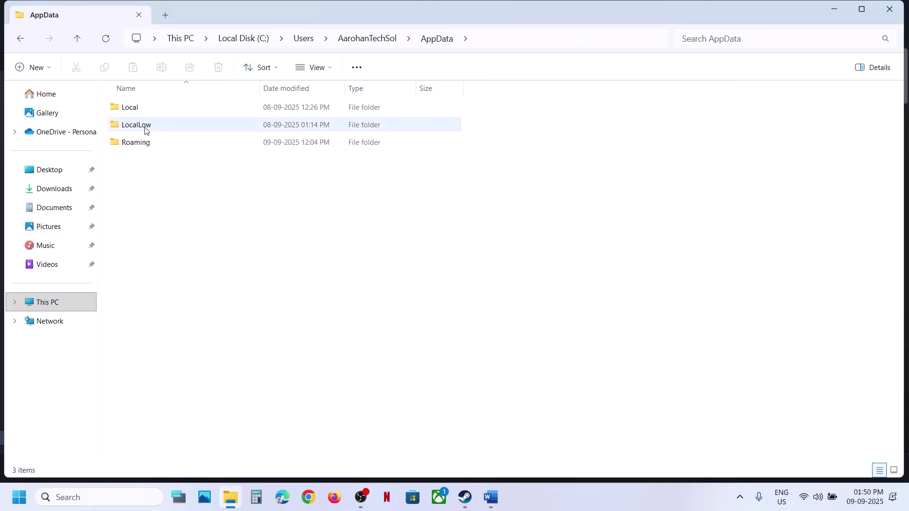
double_click(142, 128)
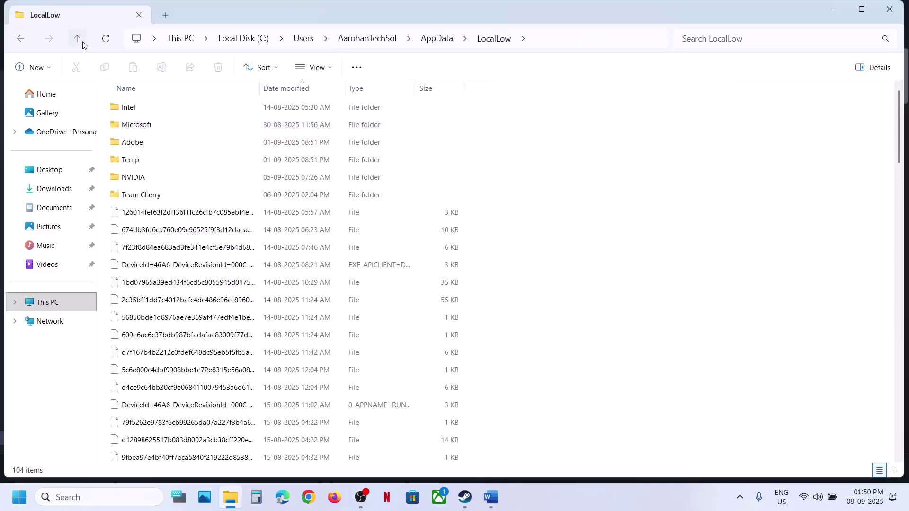
left_click(83, 43)
double_click(143, 145)
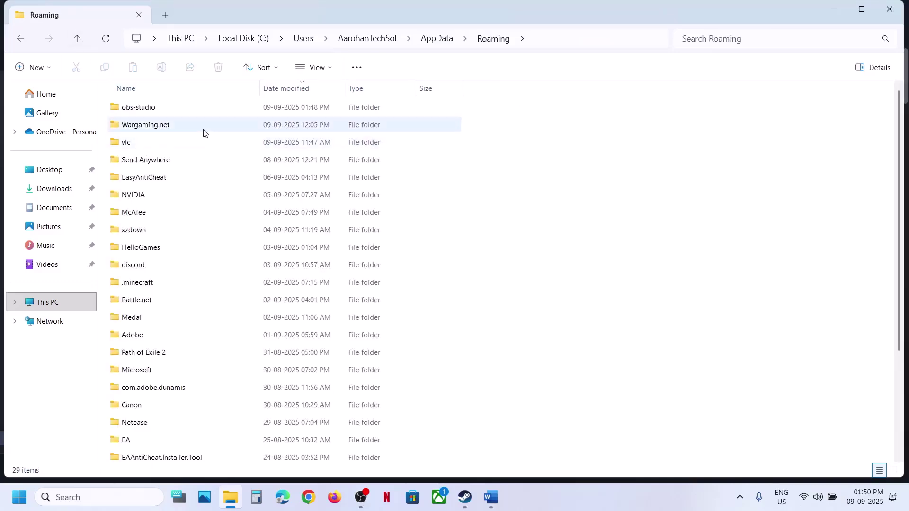
Step: Copy the Wargaming.net folder to the desktop as a backup and place it near the desktop's centre
left_click(159, 133)
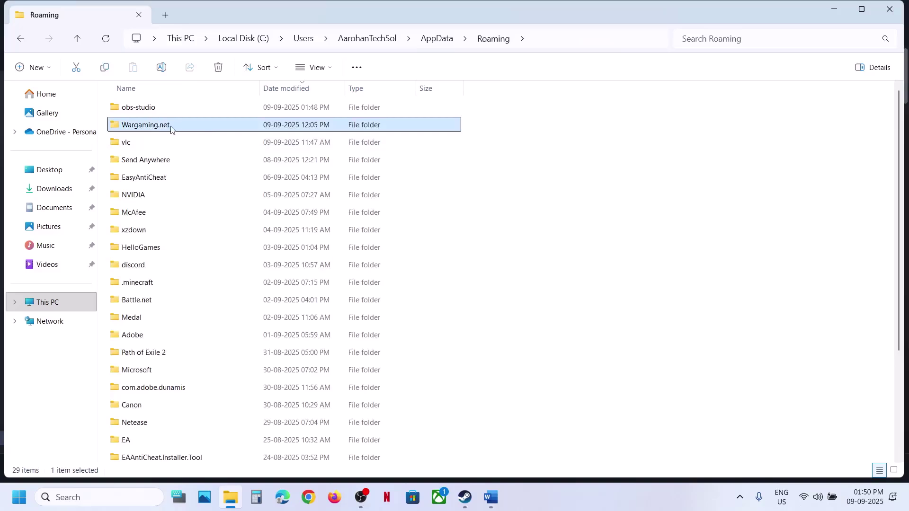
right_click(172, 128)
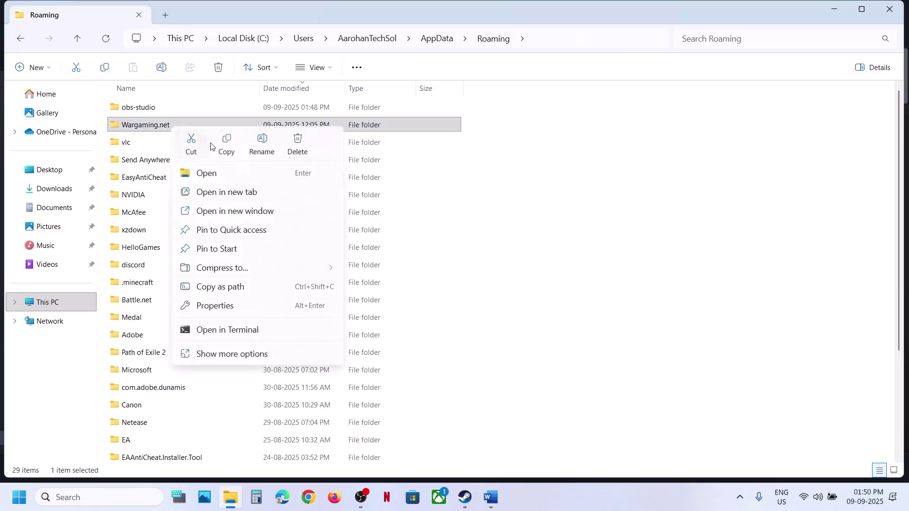
left_click(227, 148)
key("super+d")
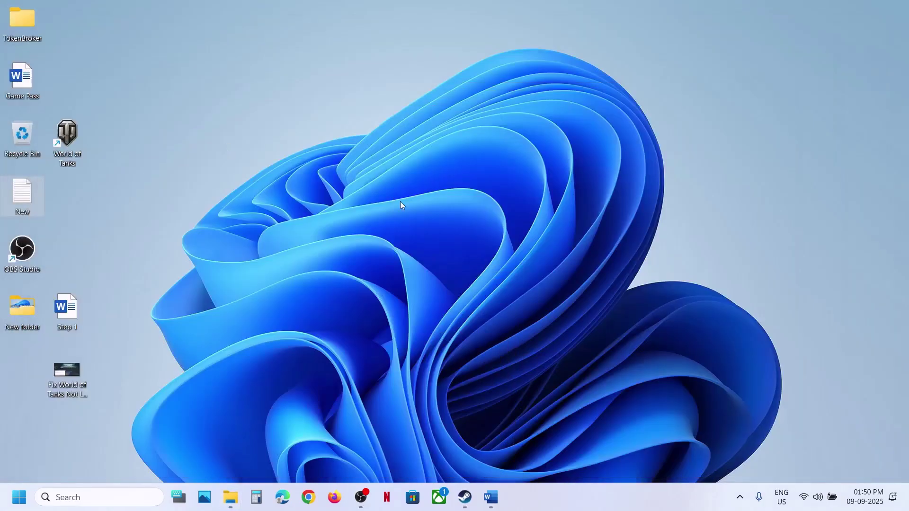
key("ctrl+v")
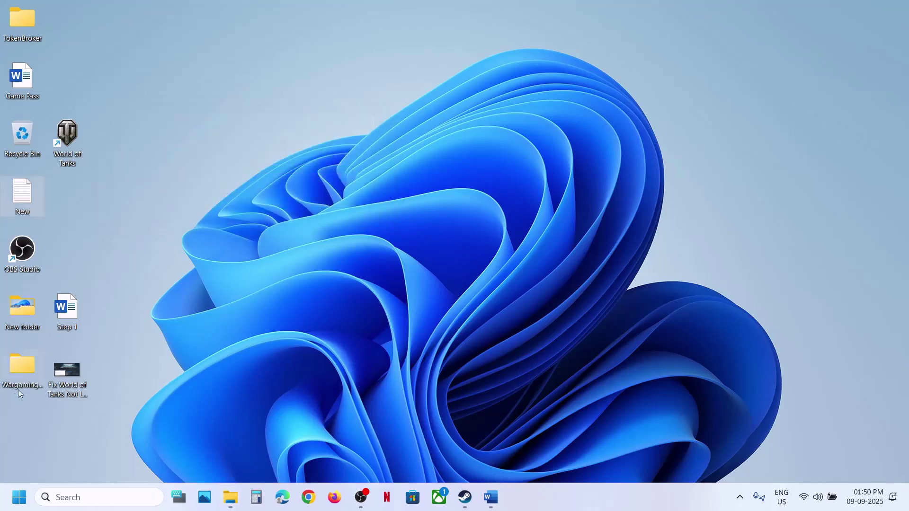
left_click_drag(17, 374, 391, 238)
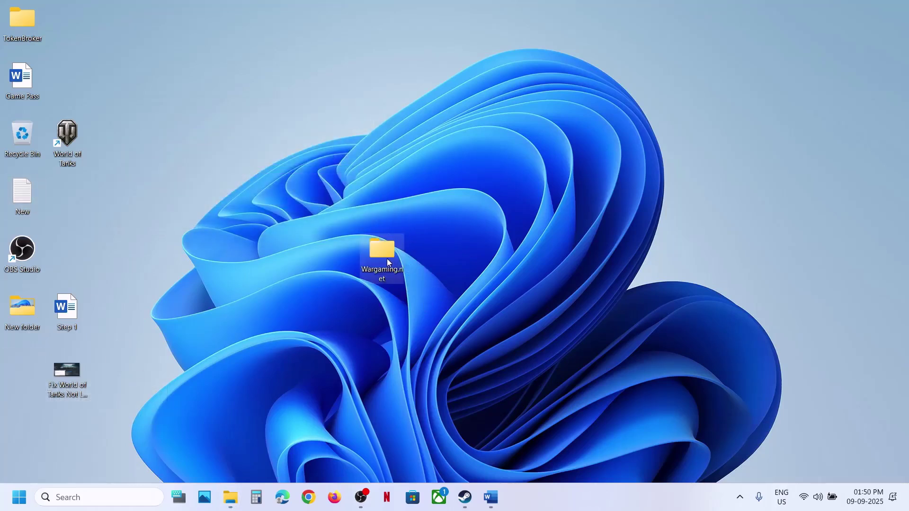
Step: Rename the original Wargaming.net folder in AppData\Roaming to Wargaming.net.old
left_click(231, 497)
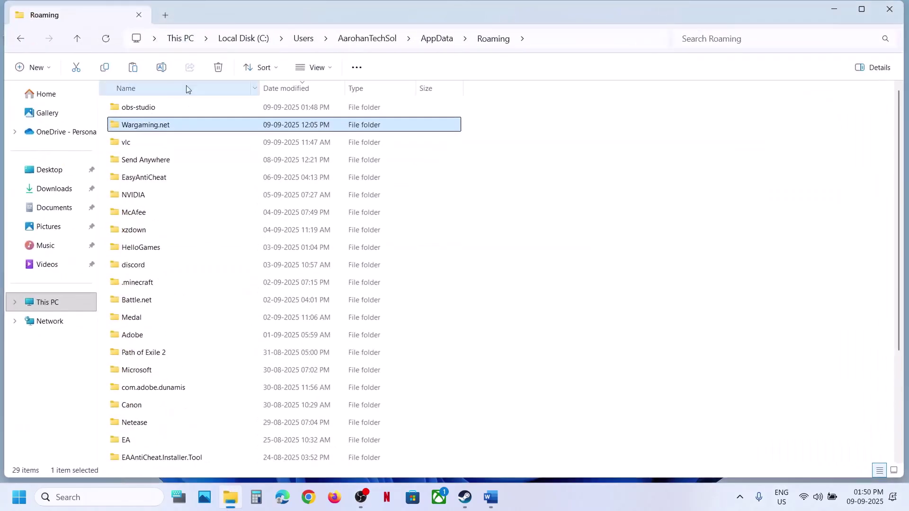
right_click(151, 129)
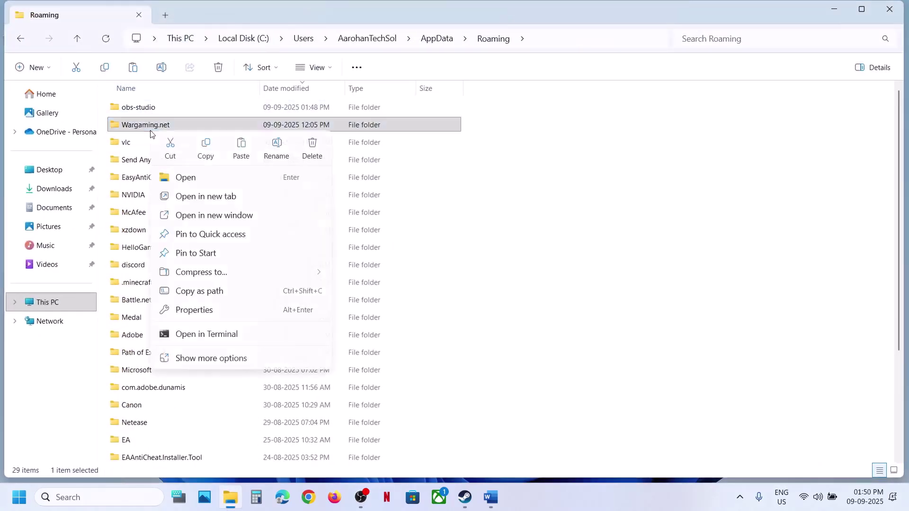
left_click(277, 149)
left_click(175, 124)
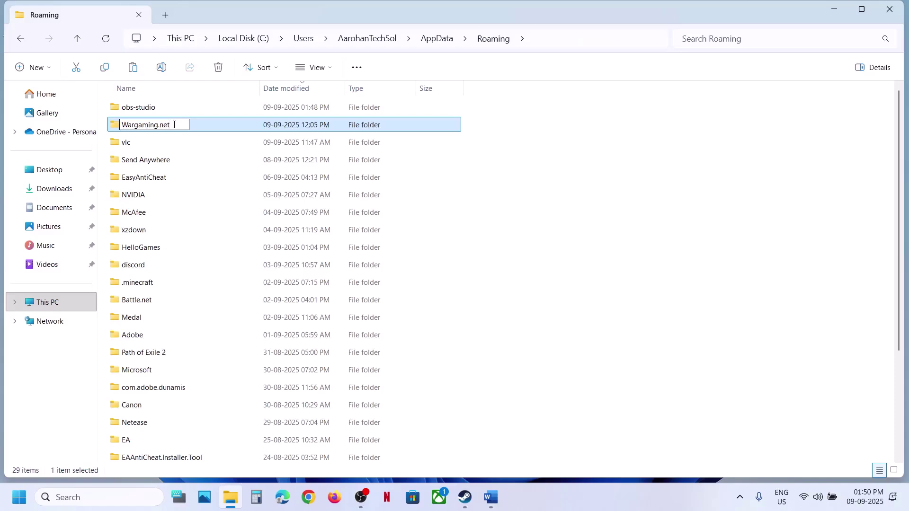
type(".old")
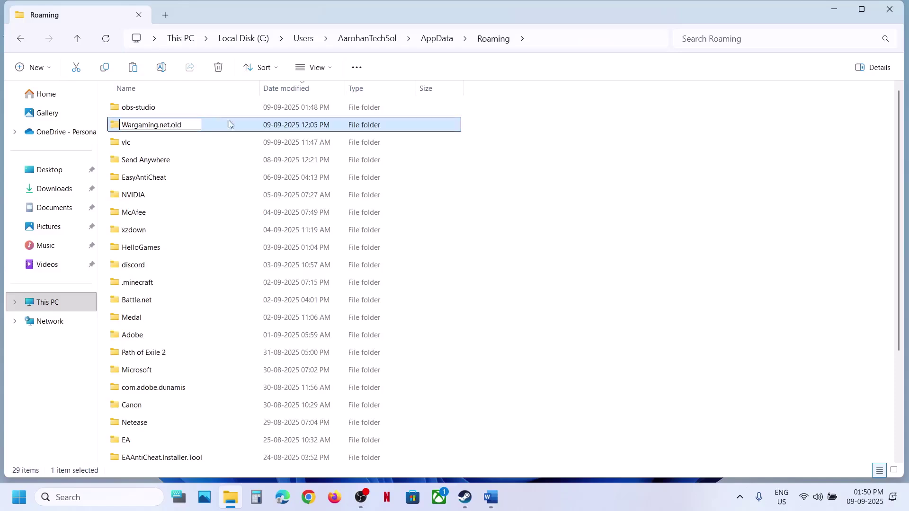
left_click(585, 195)
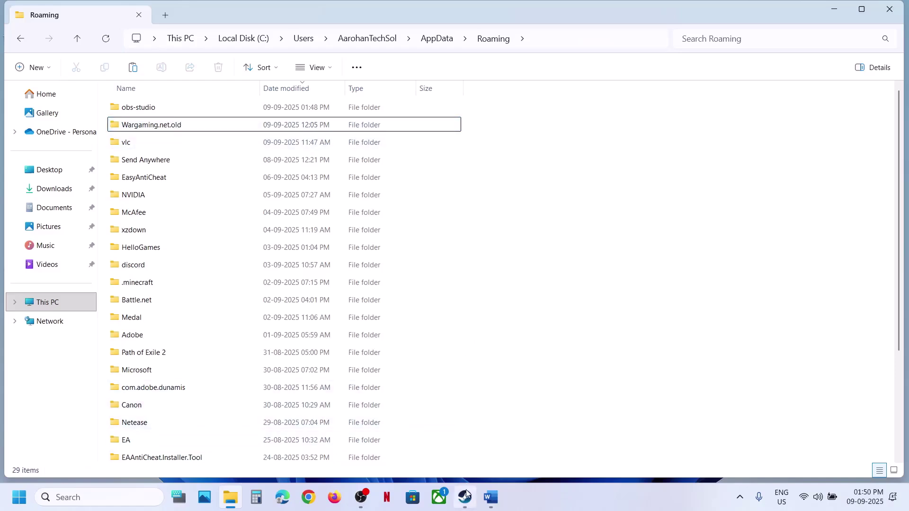
Step: Switch to the Word notes, highlight step 5 on verifying the game files, and return to Steam
left_click(491, 497)
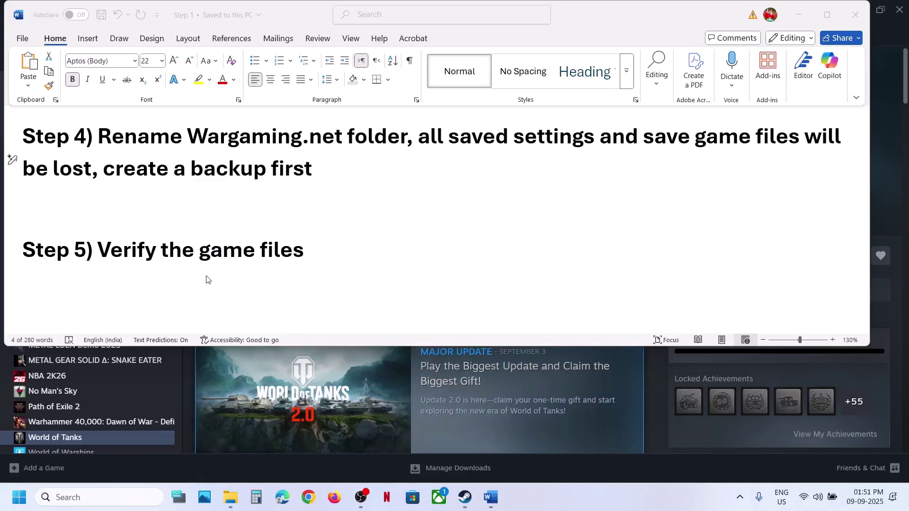
left_click_drag(113, 254, 320, 269)
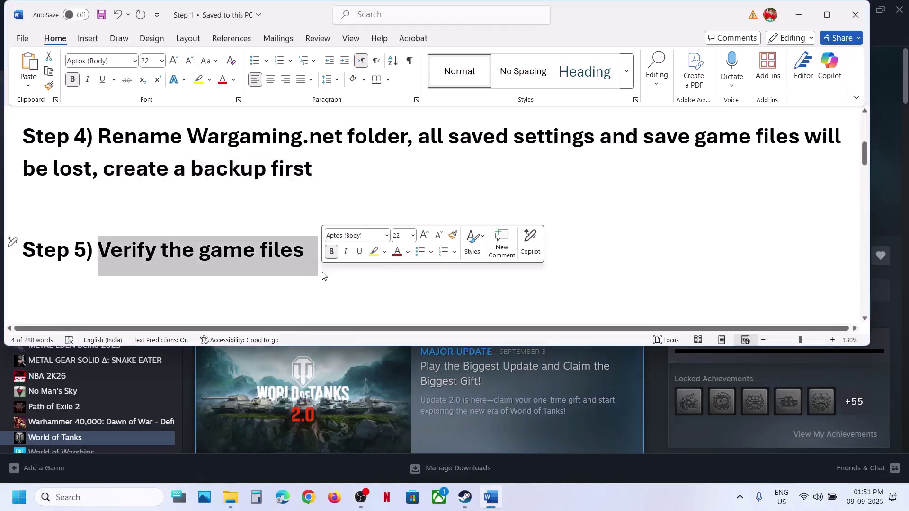
left_click(655, 398)
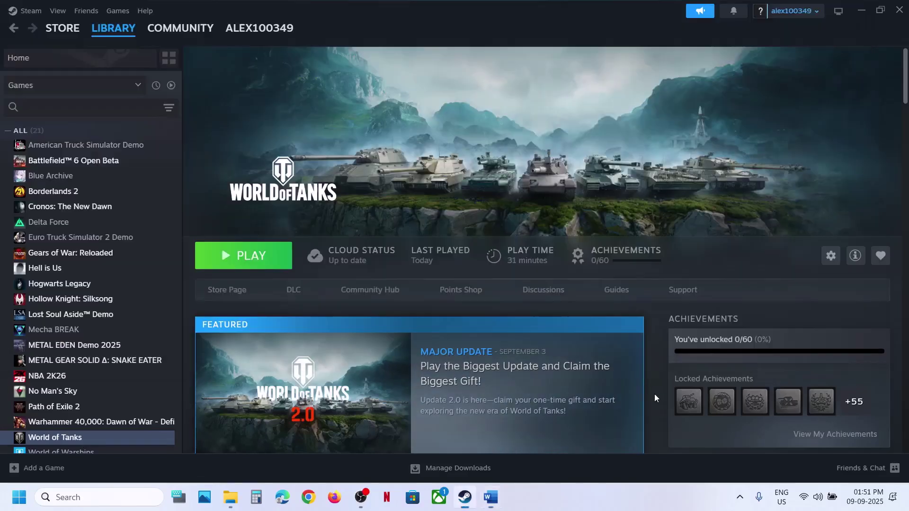
Step: Open the Installed Files properties of World of Tanks, view the option to verify game file integrity, and close the properties
right_click(96, 442)
left_click(127, 429)
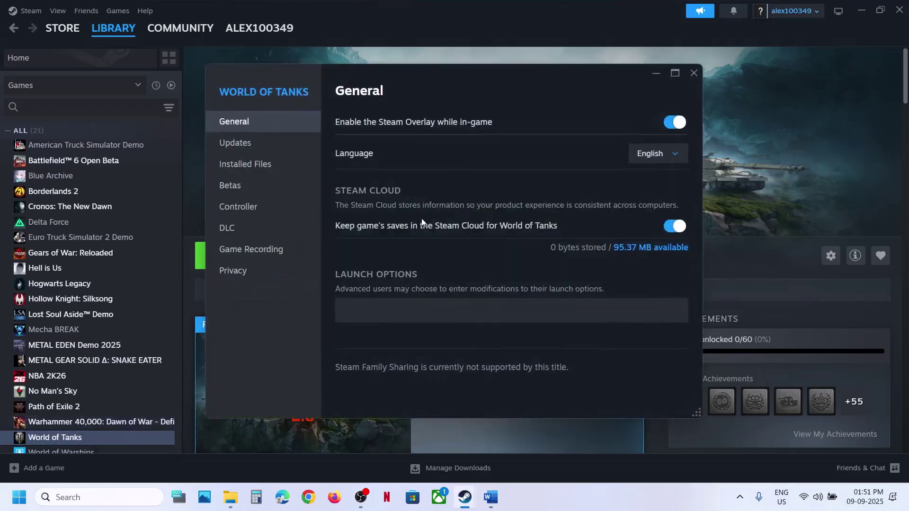
left_click(256, 169)
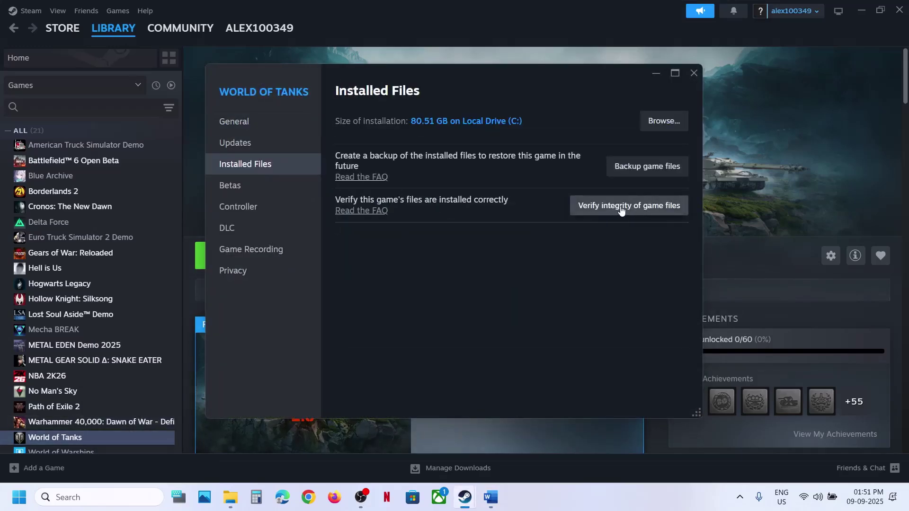
left_click(694, 72)
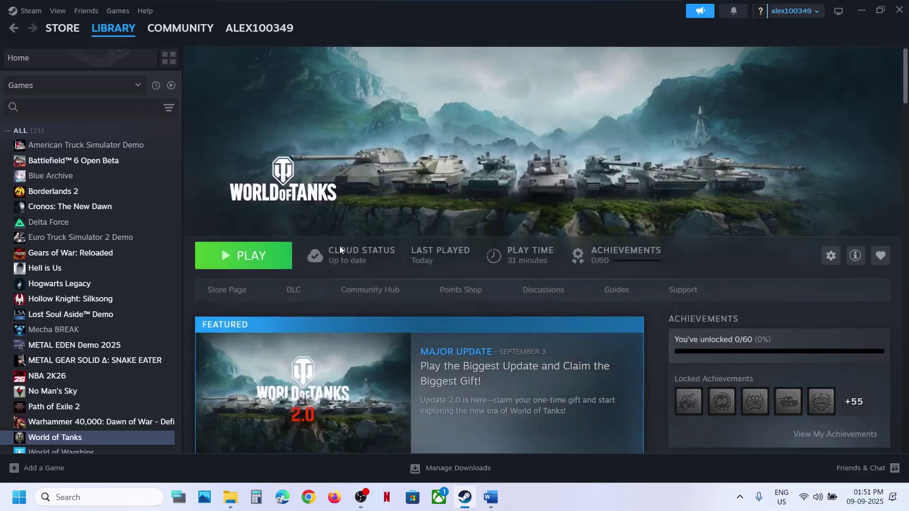
Step: Read step 6 in the Word notes on administrator rights, compatibility mode and fullscreen optimizations, and return to Steam
left_click(489, 498)
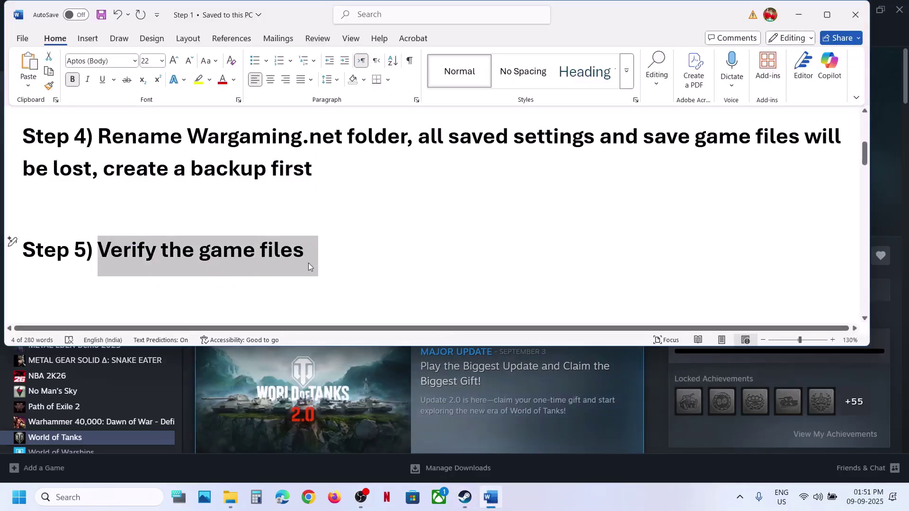
scroll(309, 267, "down", 3)
left_click_drag(183, 229, 576, 236)
left_click(660, 414)
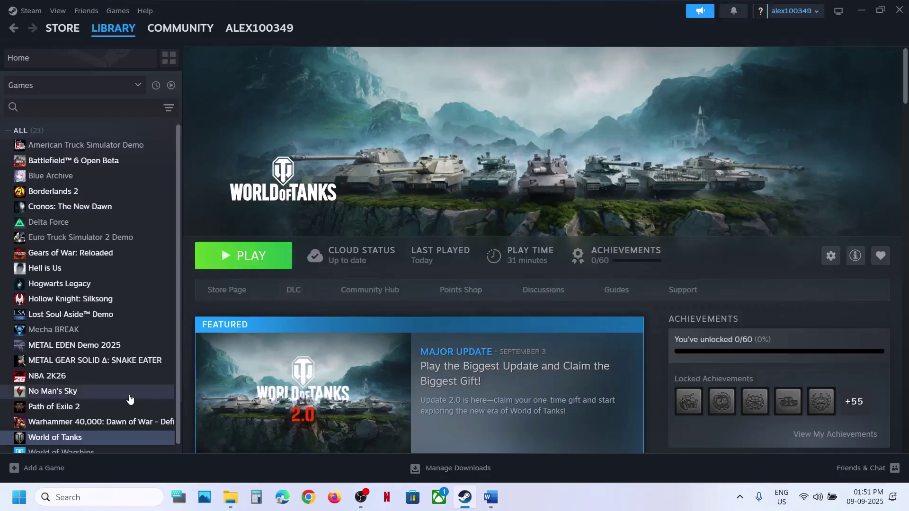
Step: Browse the local files of World of Tanks from Steam and select the WorldOfTanks application in the asia folder
right_click(79, 437)
mouse_move(109, 412)
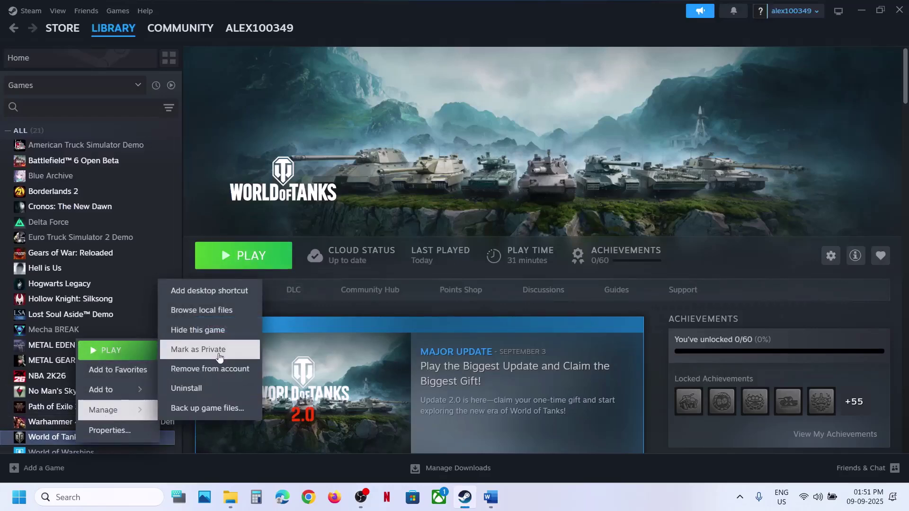
left_click(199, 310)
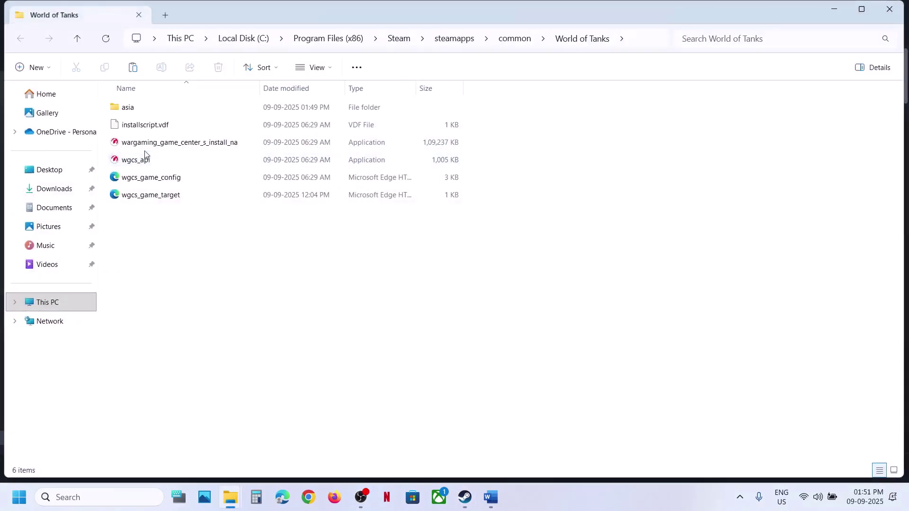
double_click(139, 116)
left_click(153, 413)
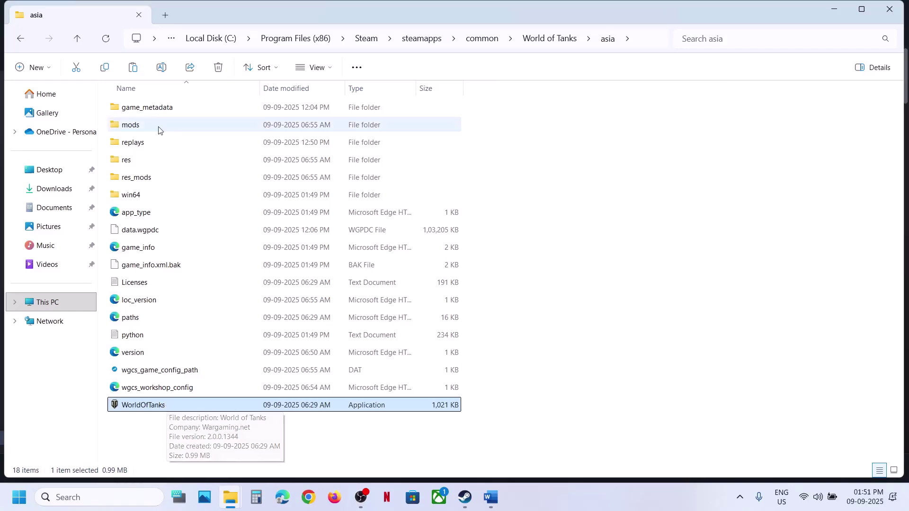
Step: Open the win64 folder inside asia and select its WorldOfTanks application
double_click(139, 199)
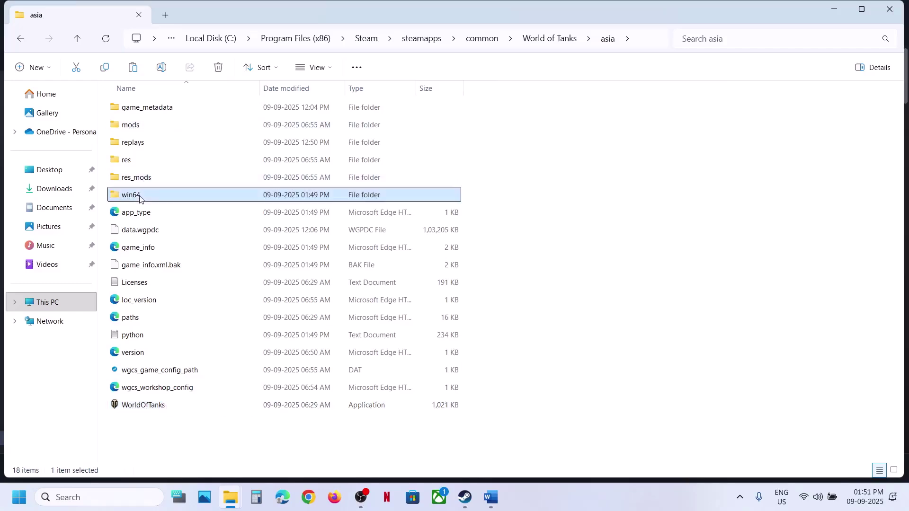
scroll(184, 392, "down", 5)
scroll(184, 392, "down", 2)
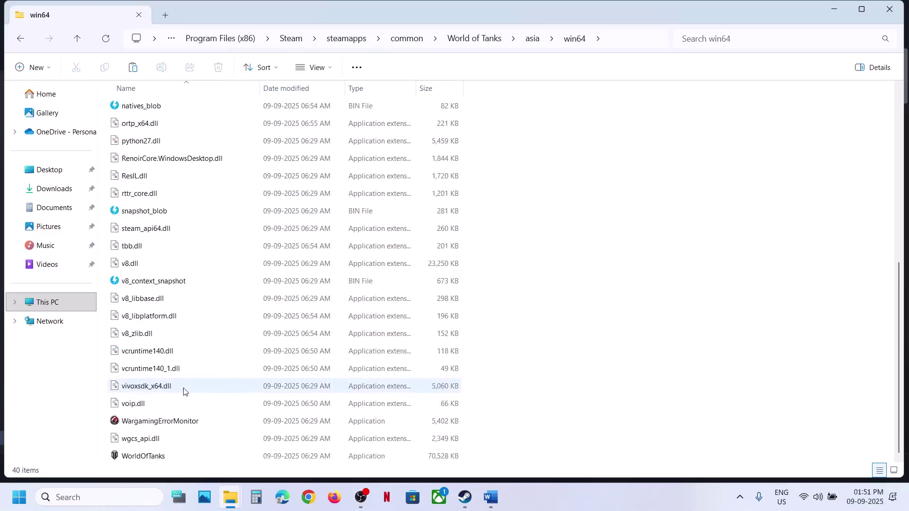
left_click(157, 456)
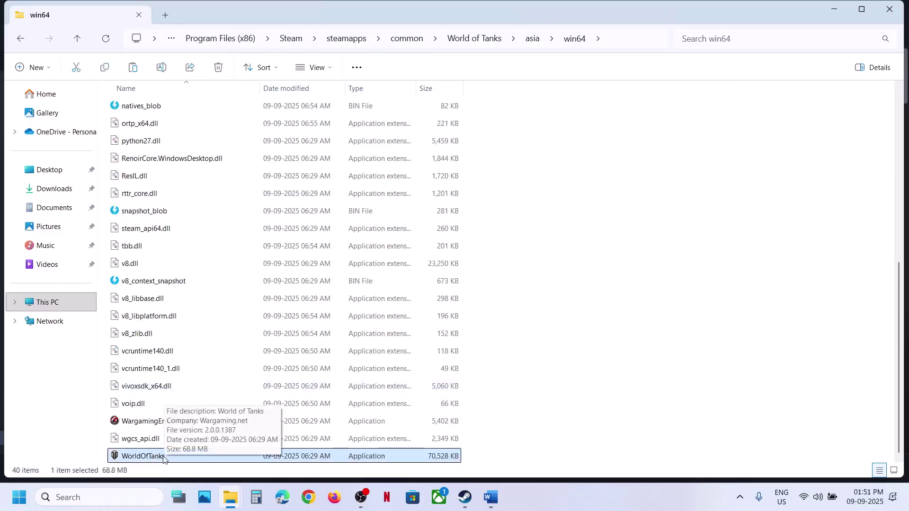
Step: Set the WorldOfTanks application in win64 to run as an administrator and apply the change
right_click(168, 457)
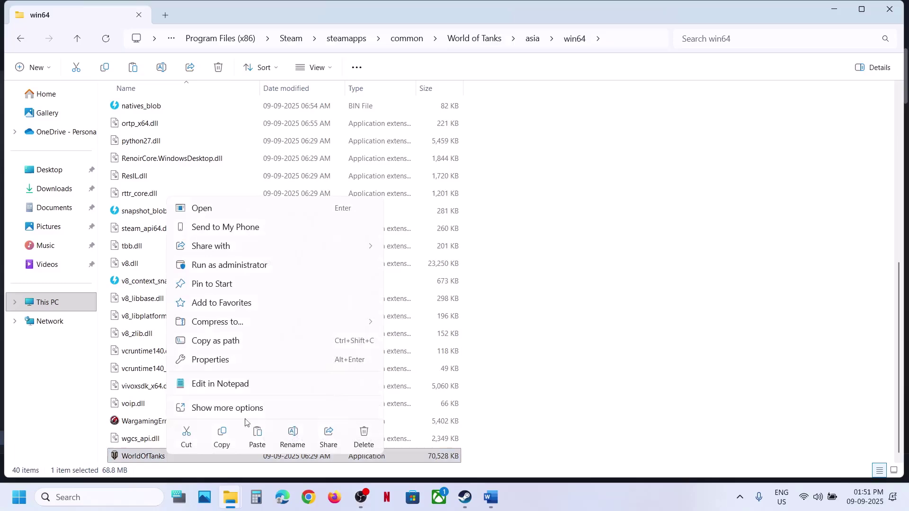
left_click(217, 361)
left_click(275, 189)
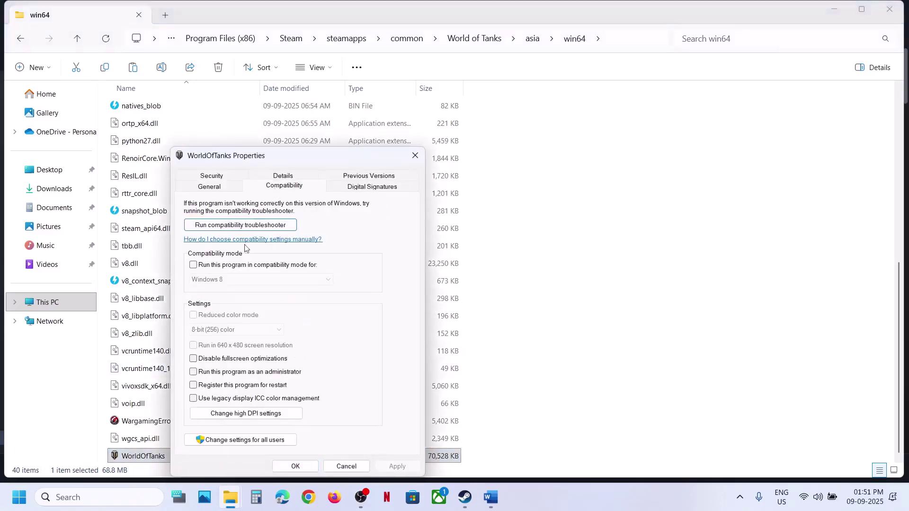
left_click(194, 373)
left_click(393, 467)
left_click(298, 467)
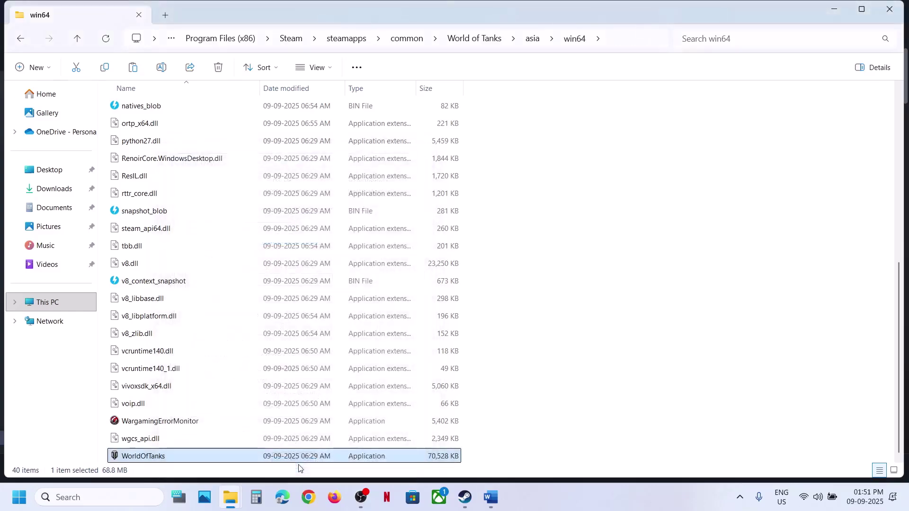
Step: Enable compatibility mode for the WorldOfTanks application, applying Windows 8 first and Windows 7 second
right_click(161, 455)
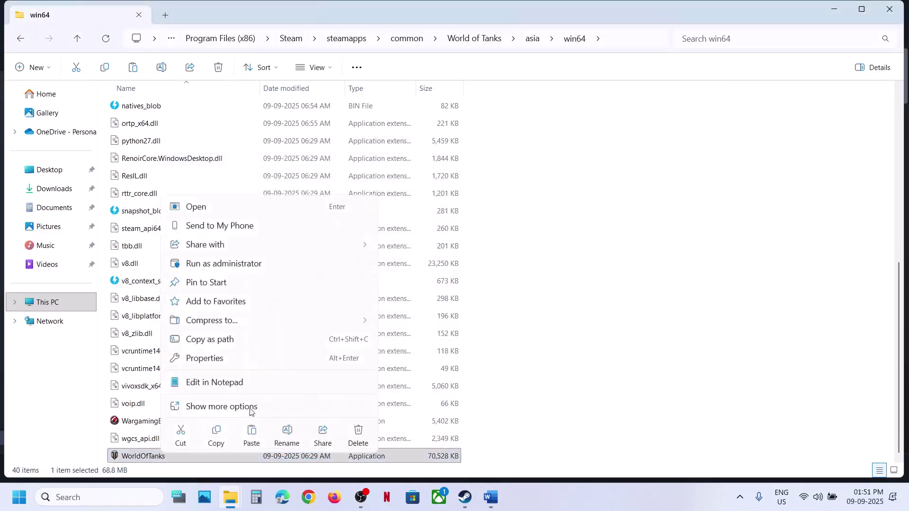
left_click(212, 359)
left_click(271, 190)
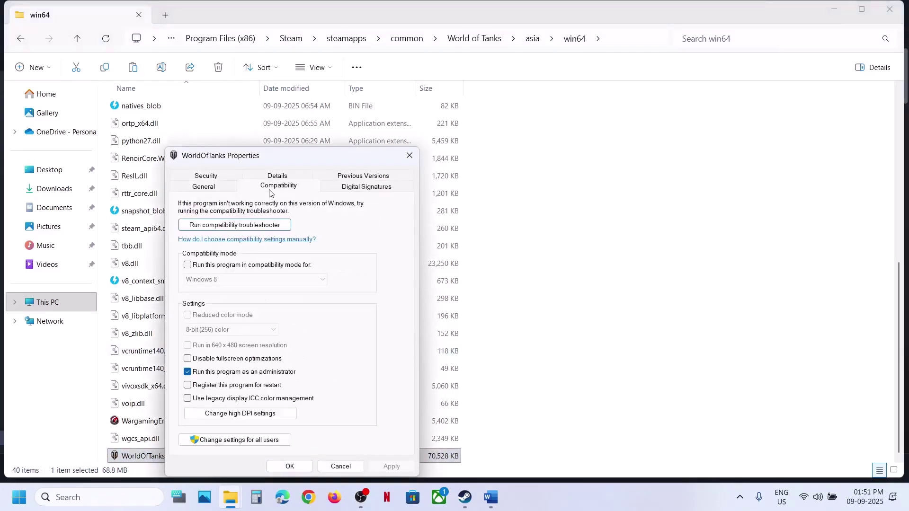
left_click(188, 266)
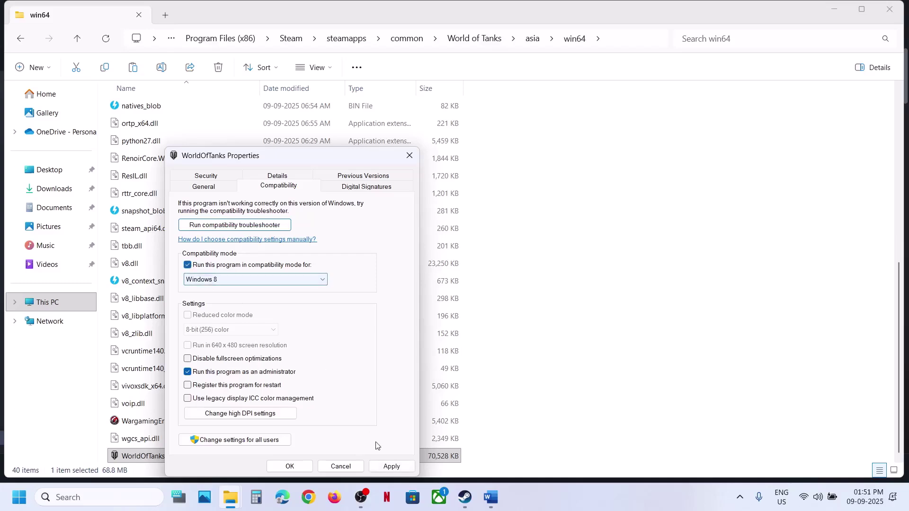
left_click(389, 467)
left_click(241, 281)
left_click(228, 313)
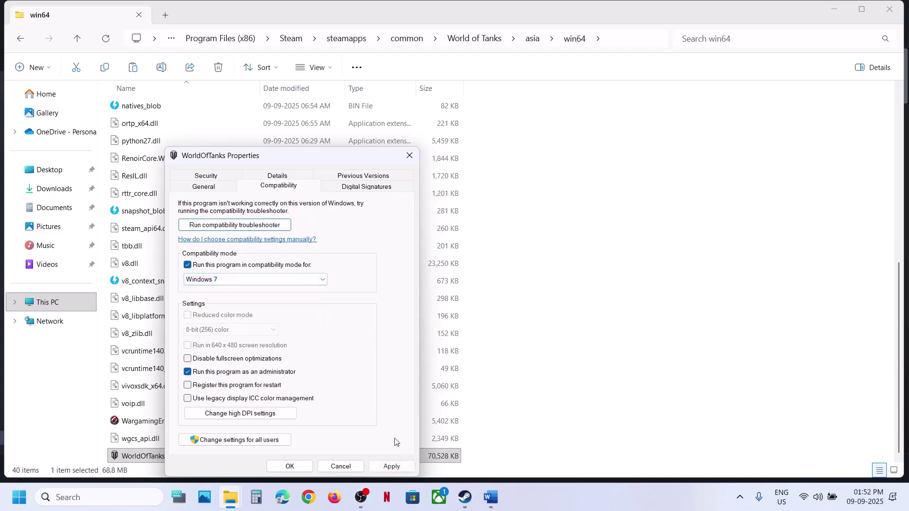
left_click(392, 466)
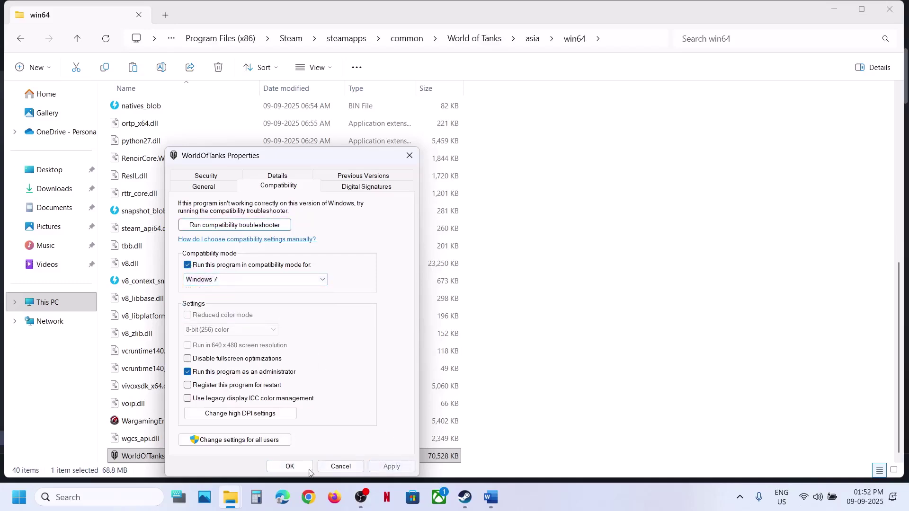
Step: Disable fullscreen optimizations for the WorldOfTanks application and accept its properties
double_click(230, 360)
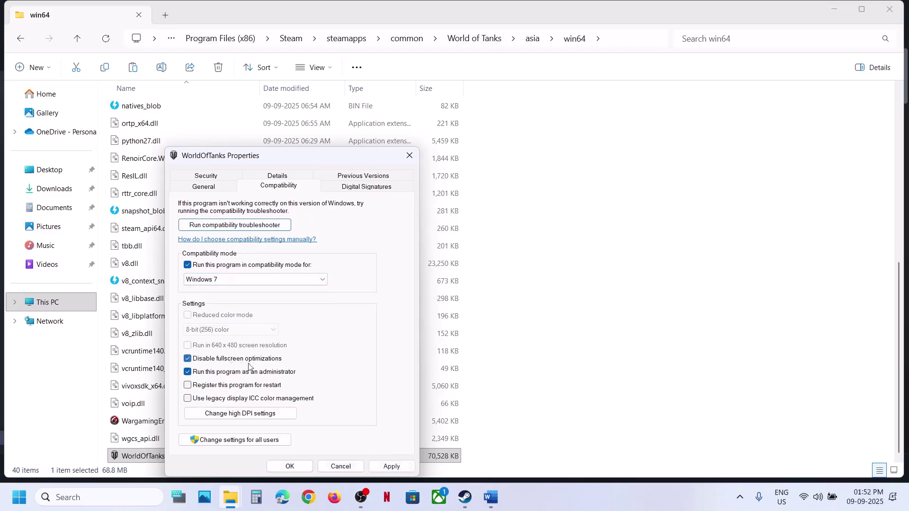
left_click(393, 467)
left_click(289, 467)
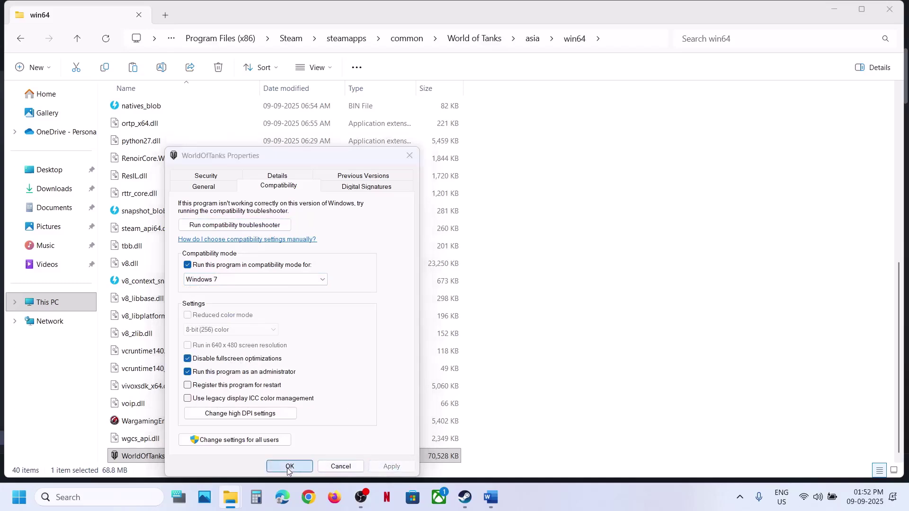
Step: Clear the compatibility mode, fullscreen optimization and administrator settings of the WorldOfTanks application, and close File Explorer
right_click(164, 460)
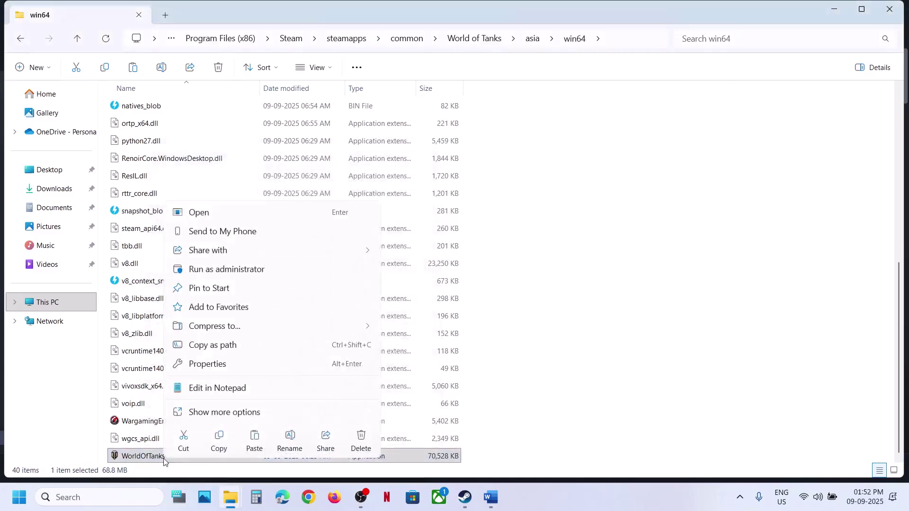
left_click(218, 362)
left_click(292, 188)
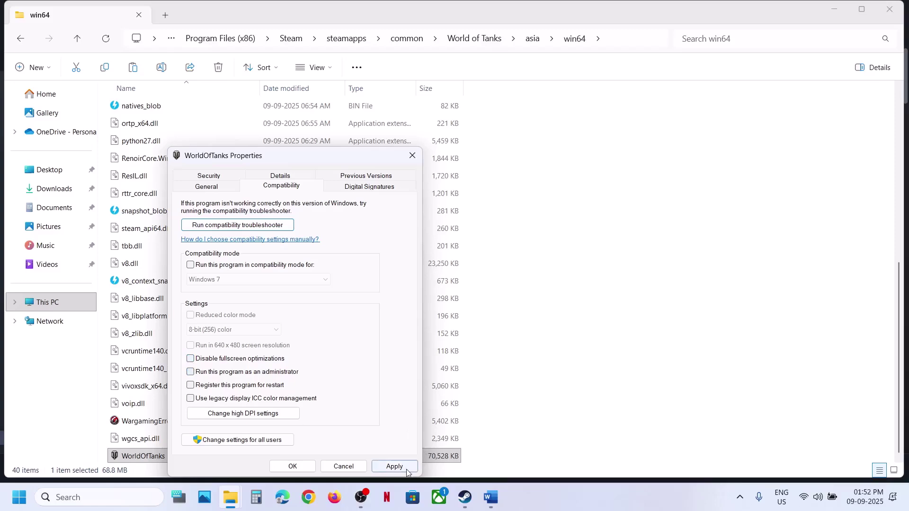
left_click(406, 468)
left_click(293, 466)
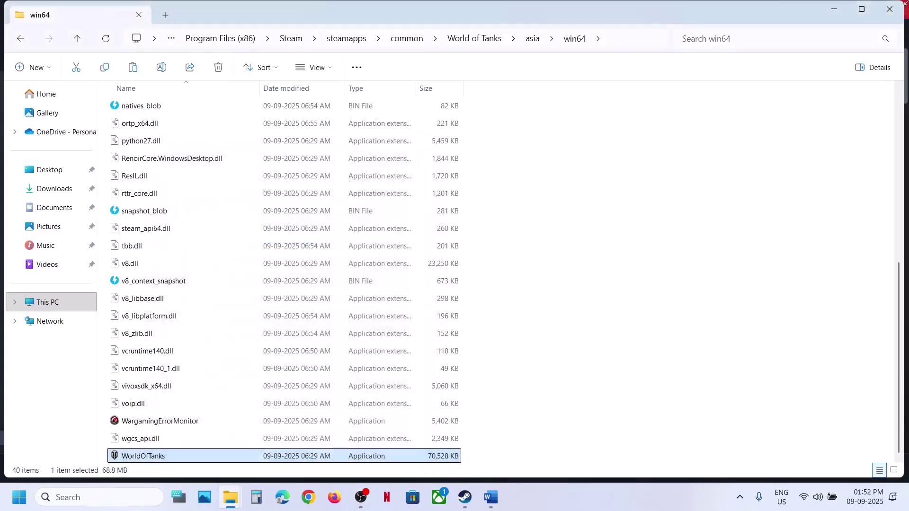
left_click(890, 9)
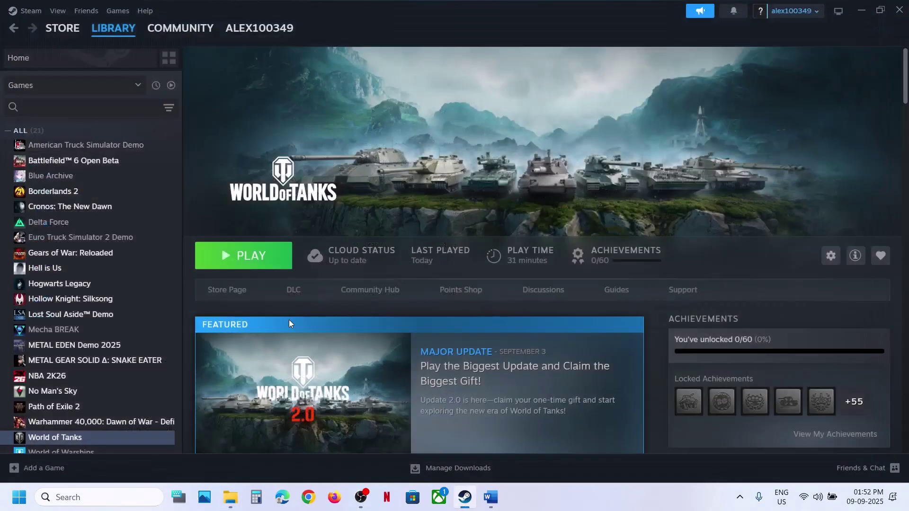
Step: Switch to the Word notes and highlight the step 7 advice on allowing the game exe in third-party antivirus programs
left_click(488, 503)
scroll(264, 283, "down", 4)
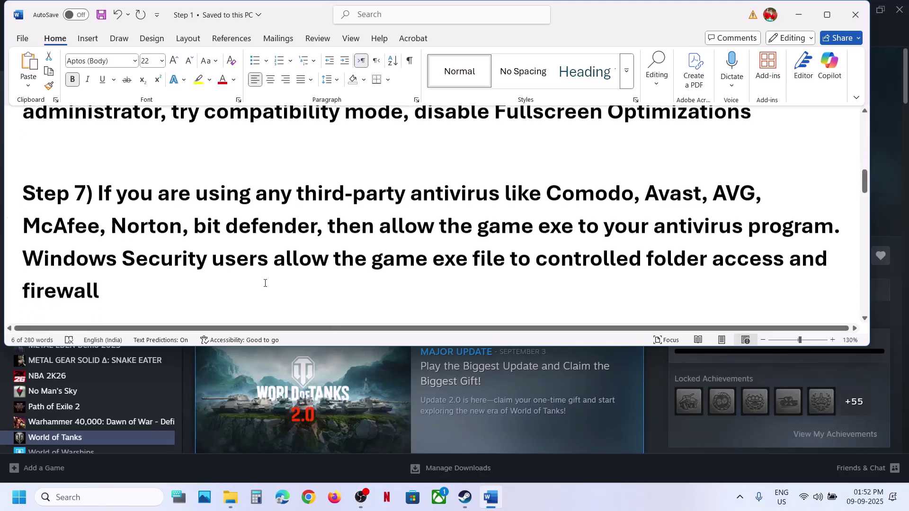
left_click_drag(127, 206, 841, 227)
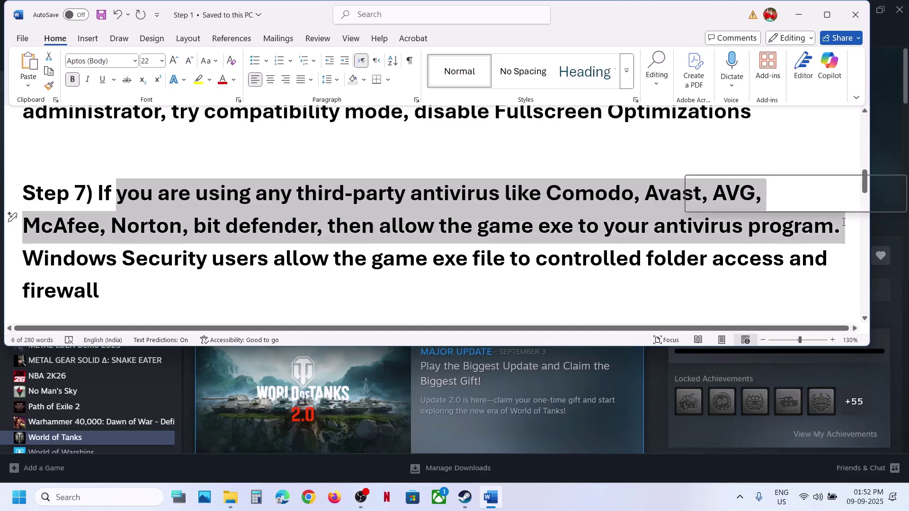
Step: Open the Controlled folder access allowed-apps page under Windows Security's ransomware protection and grant it administrator permission
left_click(660, 431)
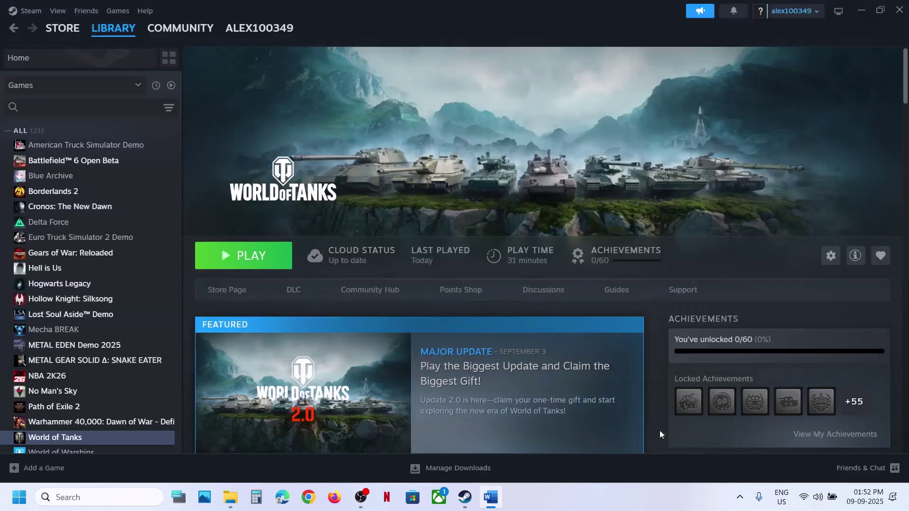
key("super+i")
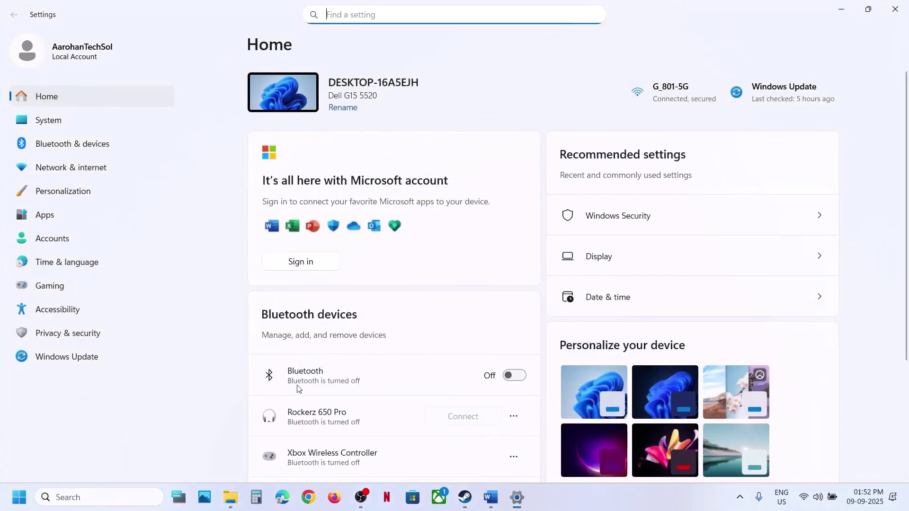
left_click(101, 337)
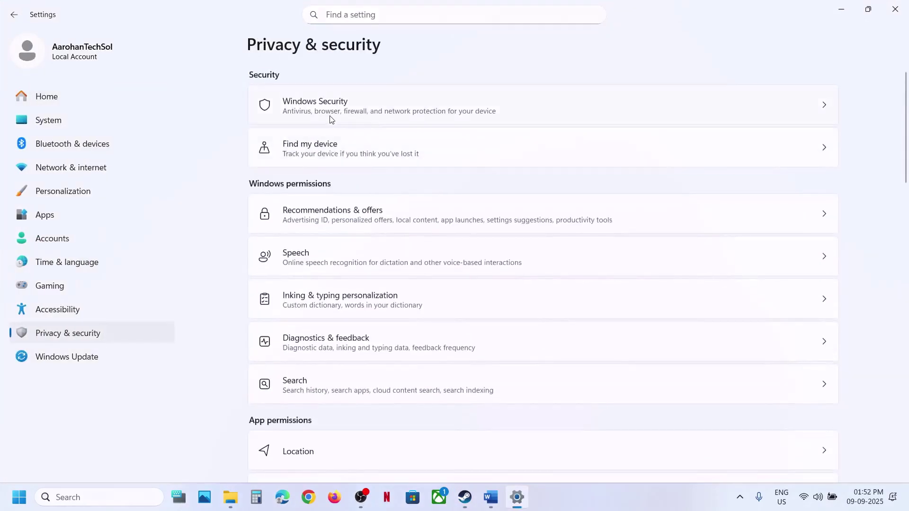
left_click(330, 118)
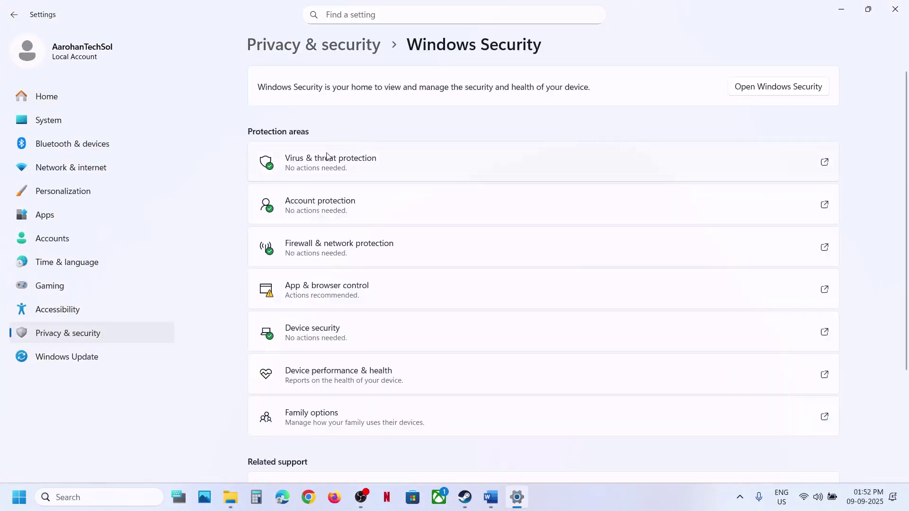
left_click(324, 172)
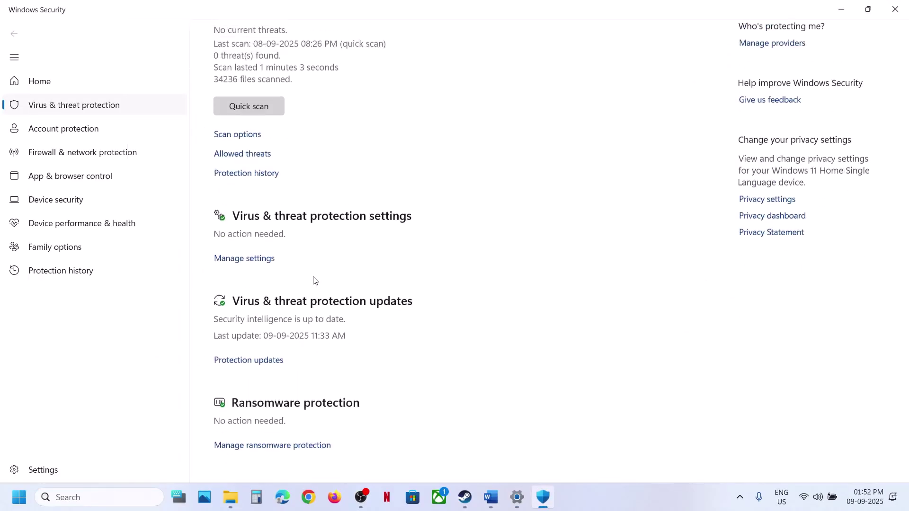
left_click(274, 446)
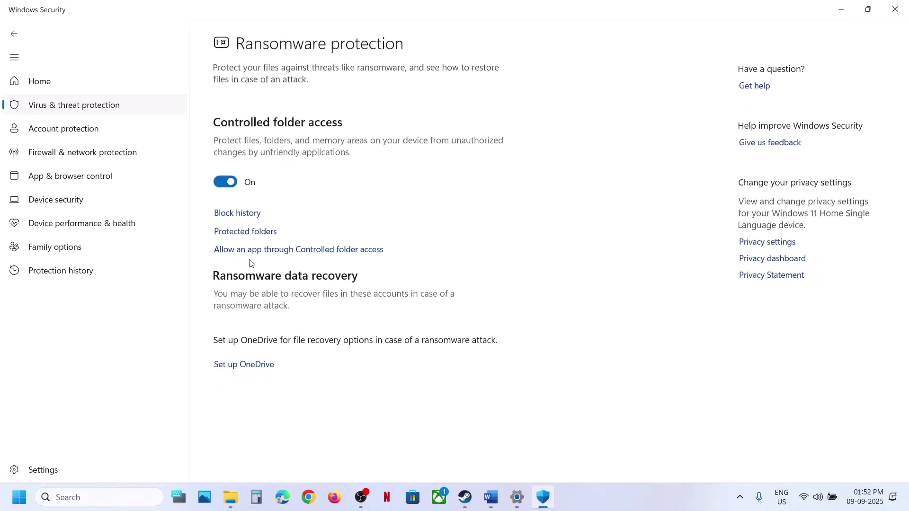
left_click(278, 249)
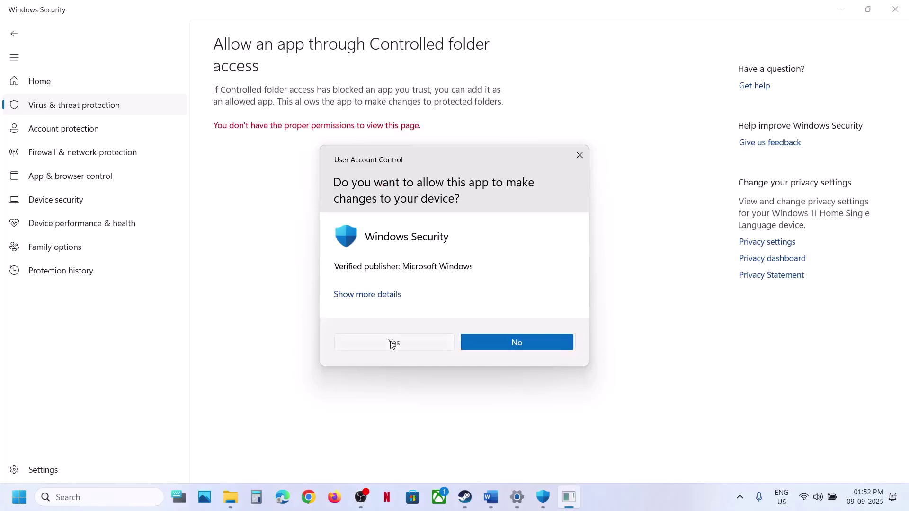
left_click(392, 343)
Step: Add the WorldOfTanks application from the World of Tanks\asia folder in steamapps\common to the apps allowed through Controlled folder access
scroll(854, 197, "down", 2)
left_click(272, 59)
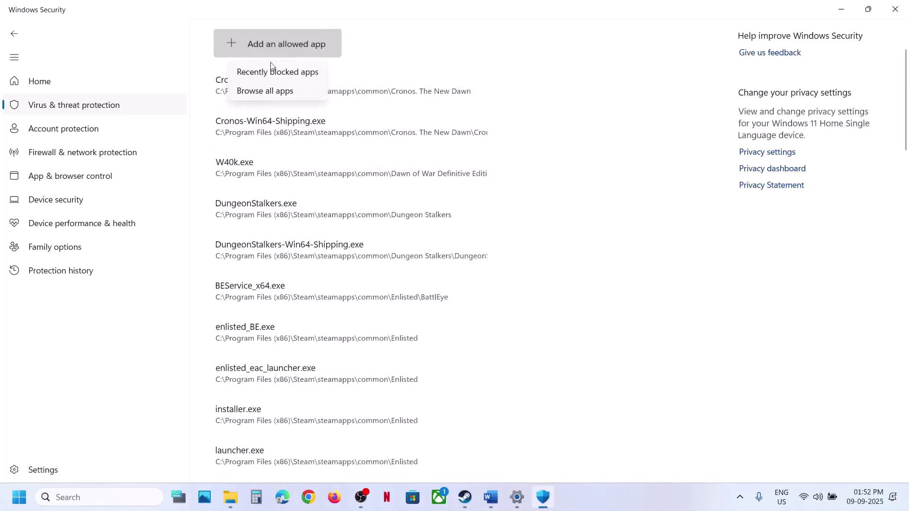
left_click(272, 91)
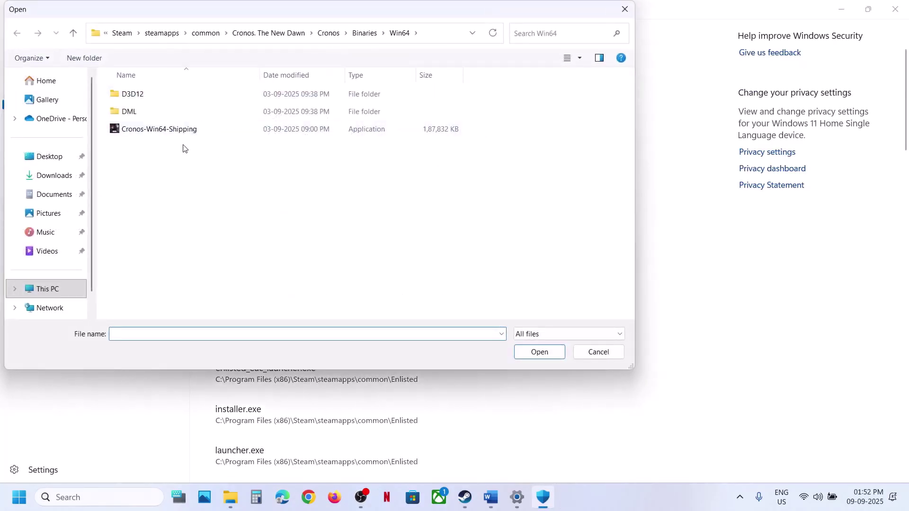
left_click(207, 33)
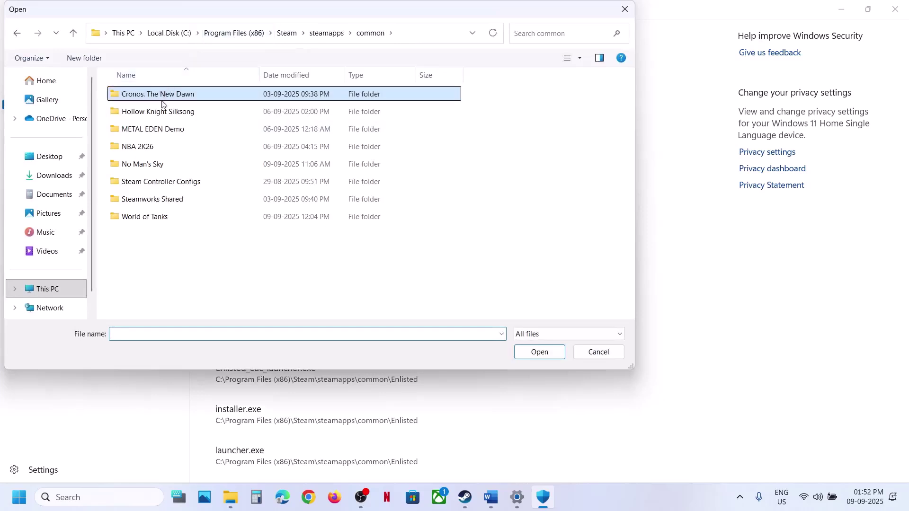
double_click(152, 217)
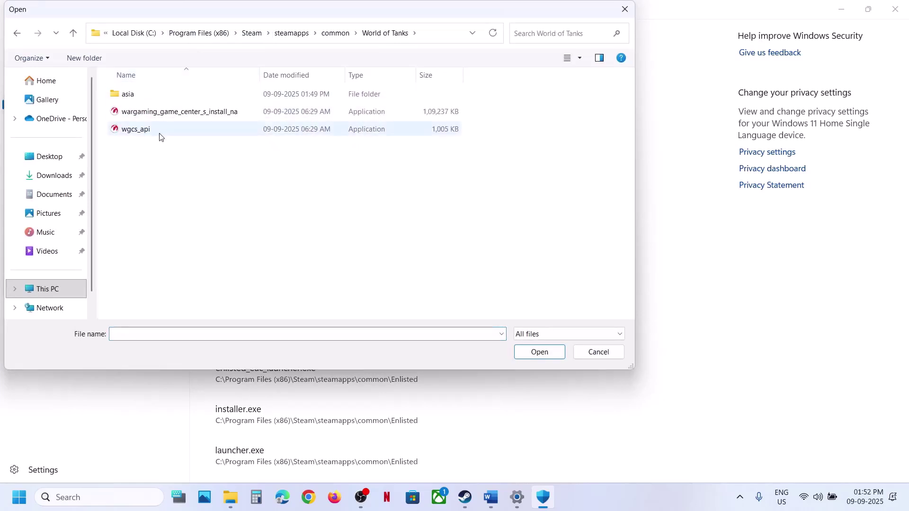
double_click(137, 93)
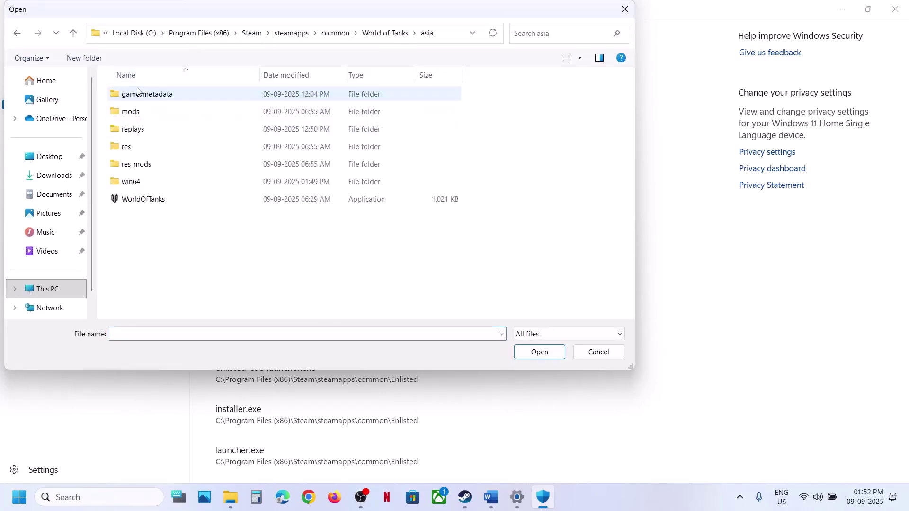
left_click(152, 199)
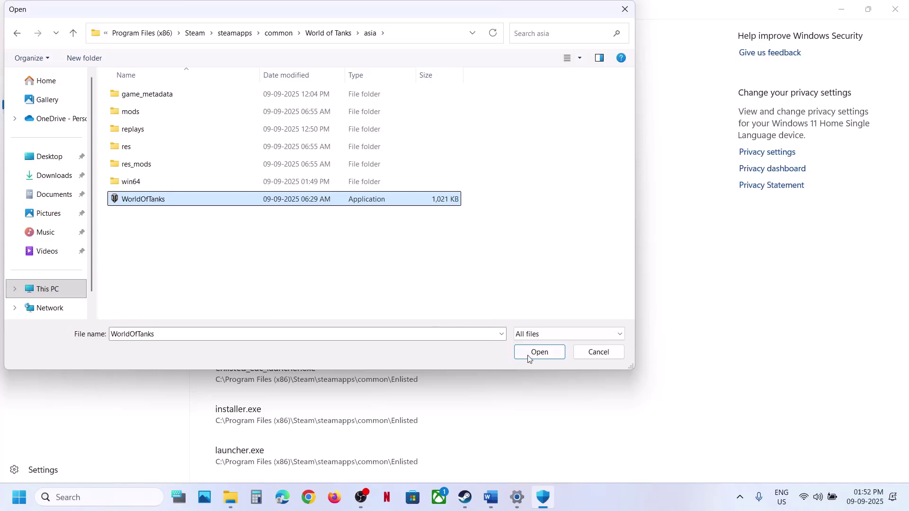
left_click(539, 352)
Step: Add the WorldOfTanks application from the asia\win64 folder to the apps allowed through Controlled folder access
left_click(277, 55)
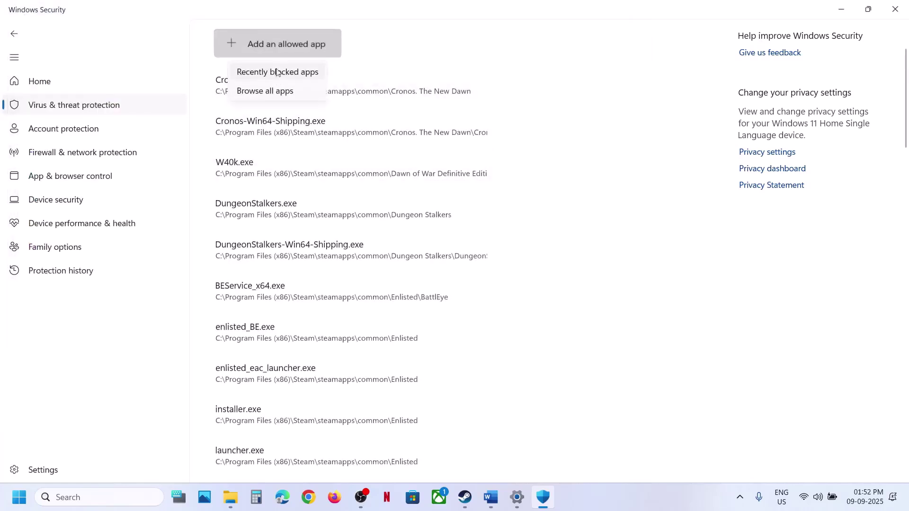
left_click(277, 90)
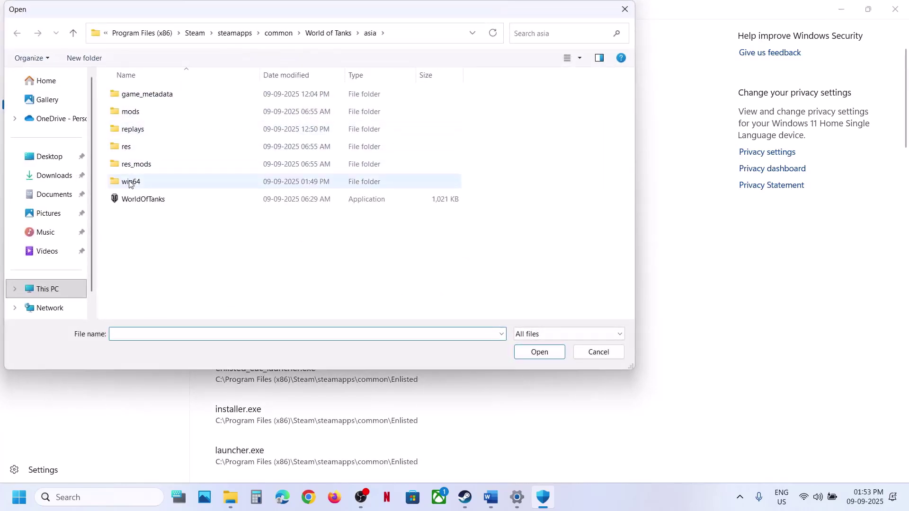
double_click(127, 181)
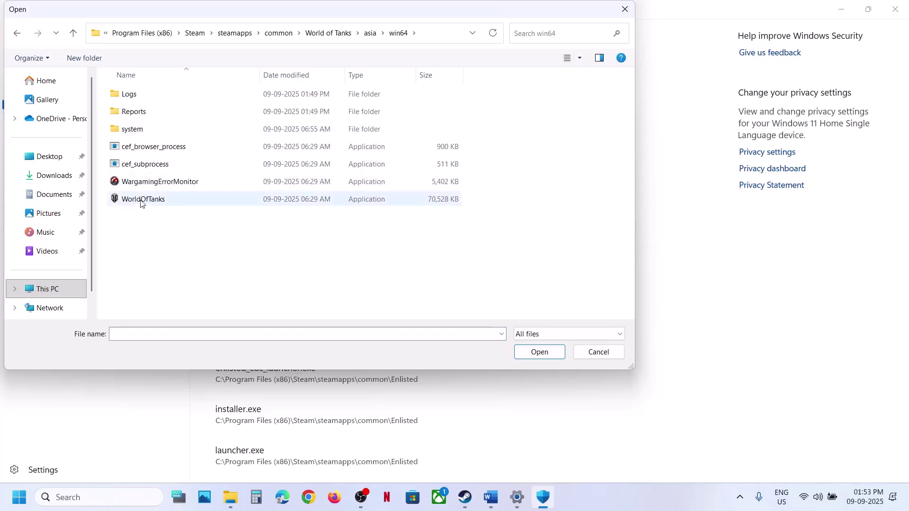
left_click(142, 200)
left_click(521, 355)
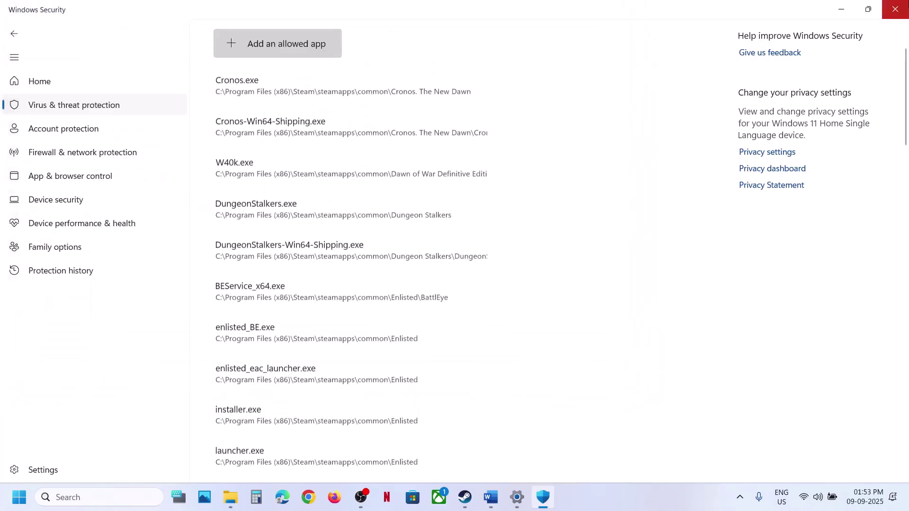
Step: Open the Windows Defender Firewall allowed apps list in Control Panel and unlock its settings for changes
left_click(113, 502)
type("control")
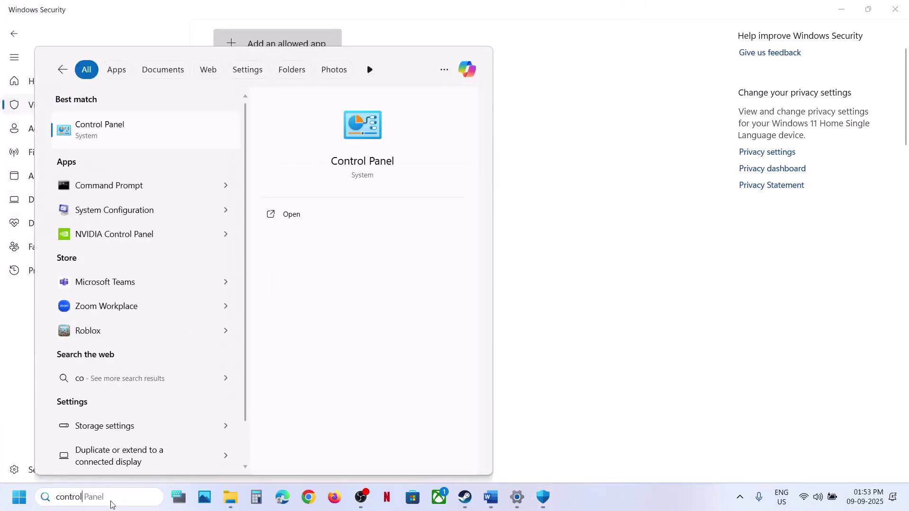
key("Return")
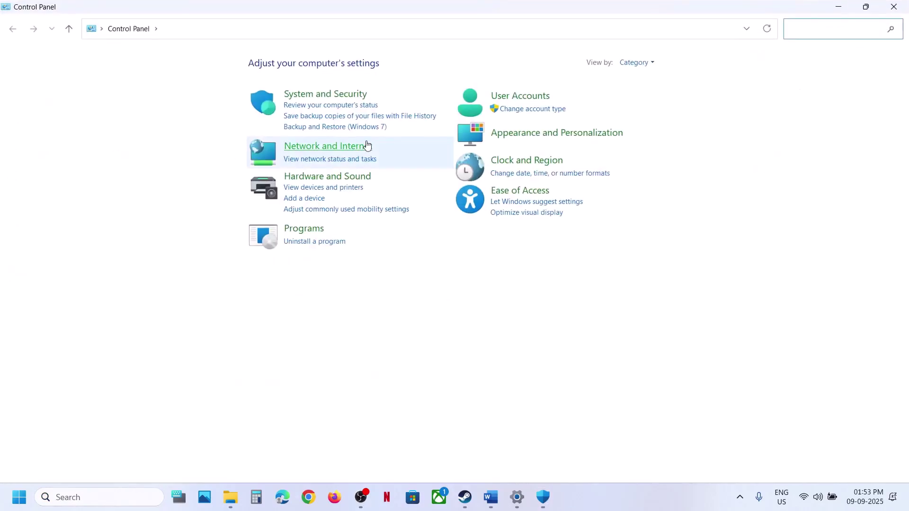
left_click(325, 95)
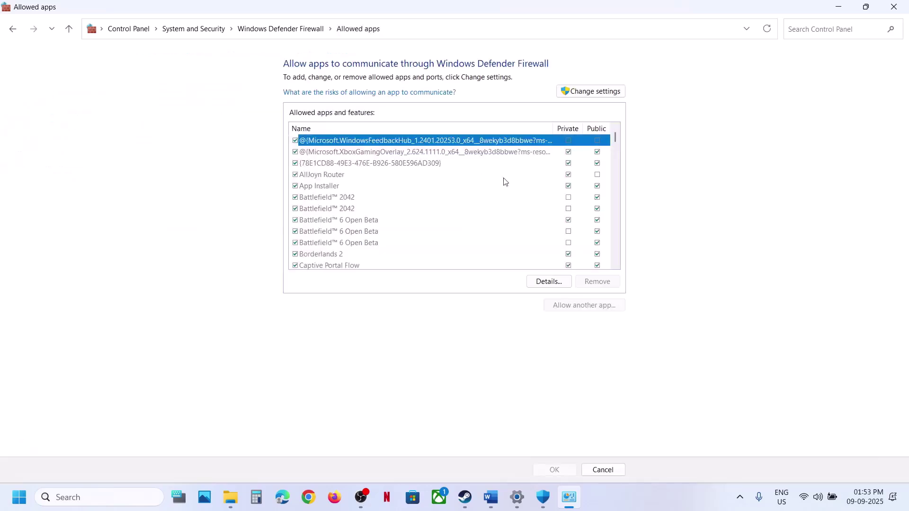
left_click(591, 93)
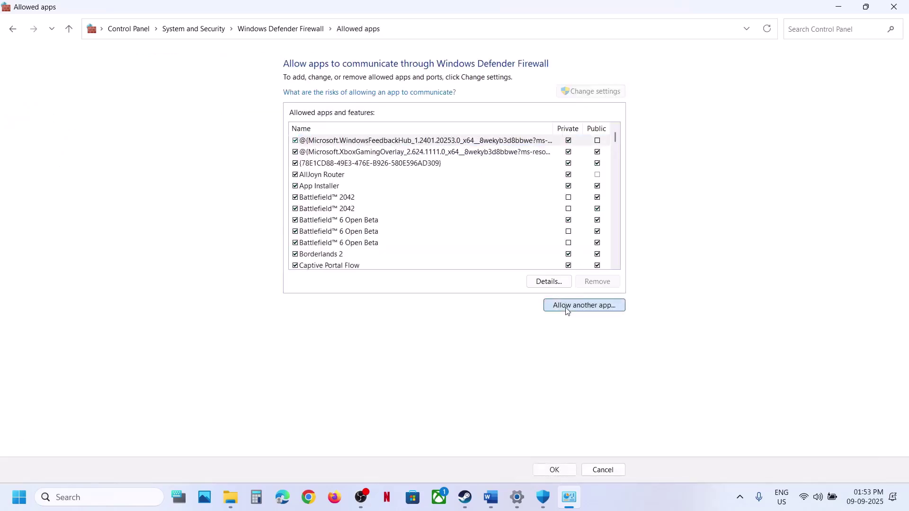
Step: Add the WorldOfTanks application from the World of Tanks\asia folder to the apps allowed through the firewall
left_click(565, 308)
left_click(535, 304)
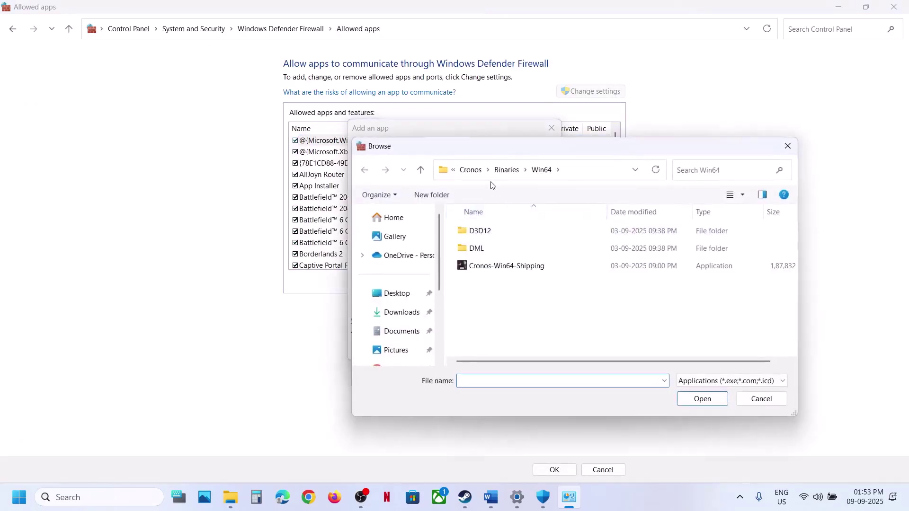
left_click(474, 172)
left_click(474, 171)
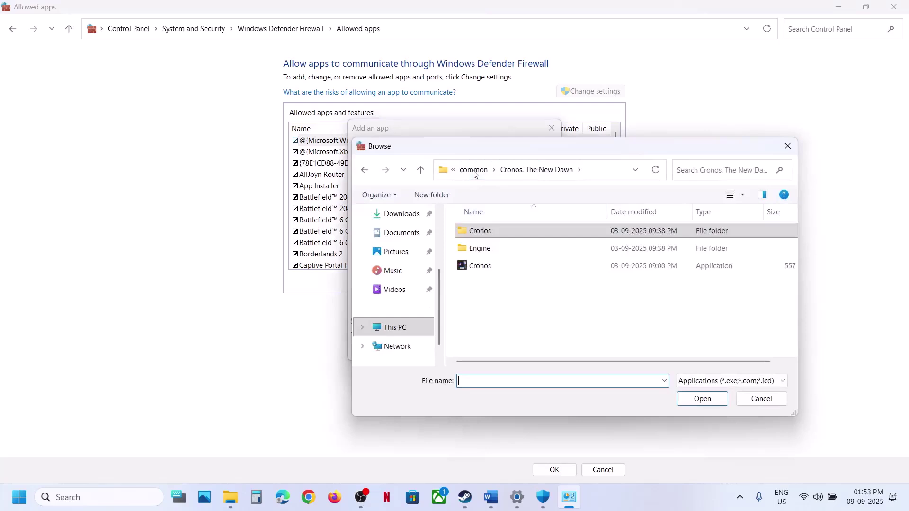
left_click(474, 171)
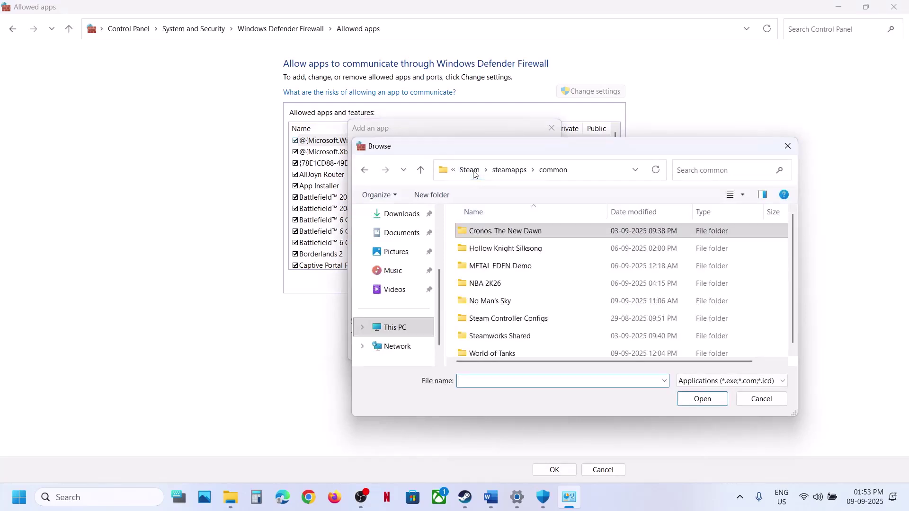
double_click(495, 351)
double_click(480, 232)
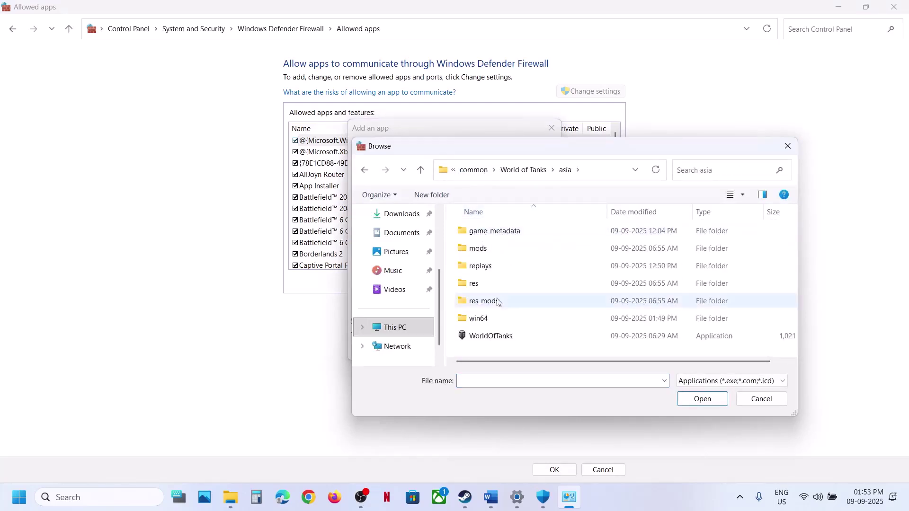
left_click(501, 336)
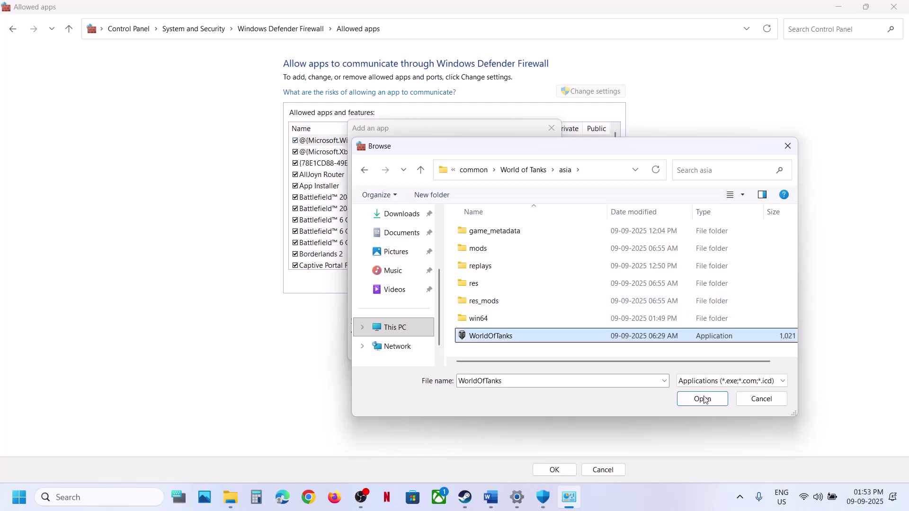
left_click(703, 399)
left_click(485, 353)
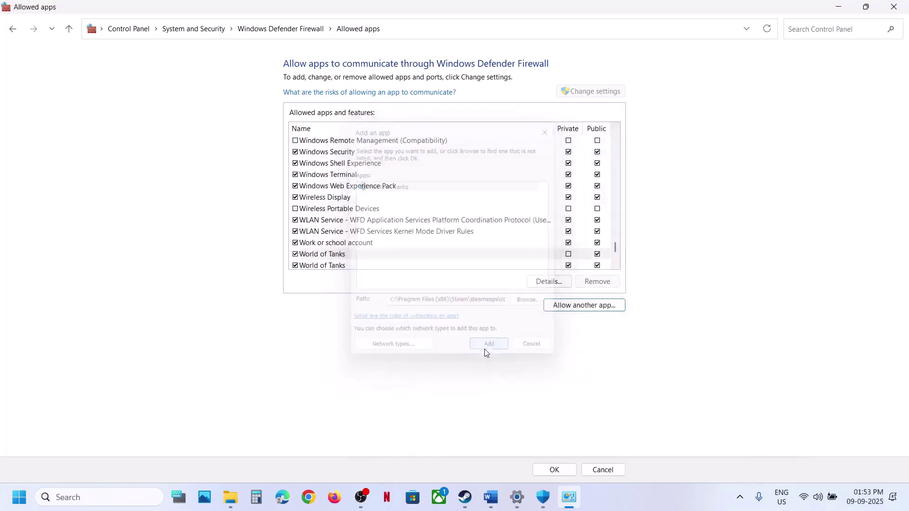
Step: Try to add the WorldOfTanks application from the asia\win64 folder to the firewall's allowed apps, and close the add-app dialog
left_click(570, 309)
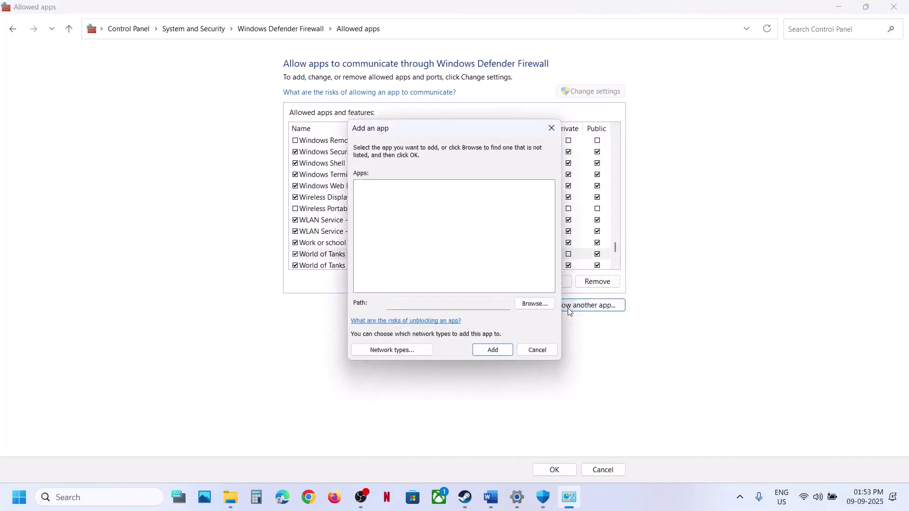
left_click(524, 306)
left_click(488, 322)
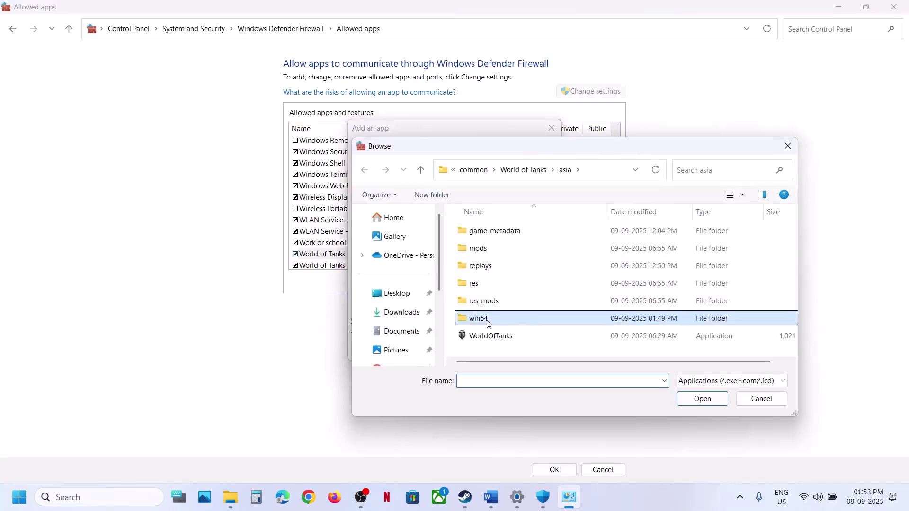
double_click(488, 322)
left_click(498, 338)
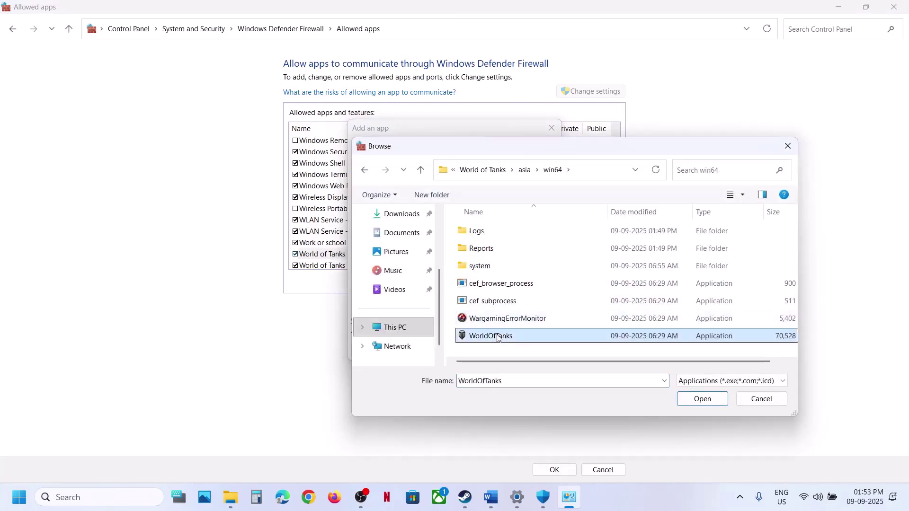
left_click(689, 404)
left_click(491, 352)
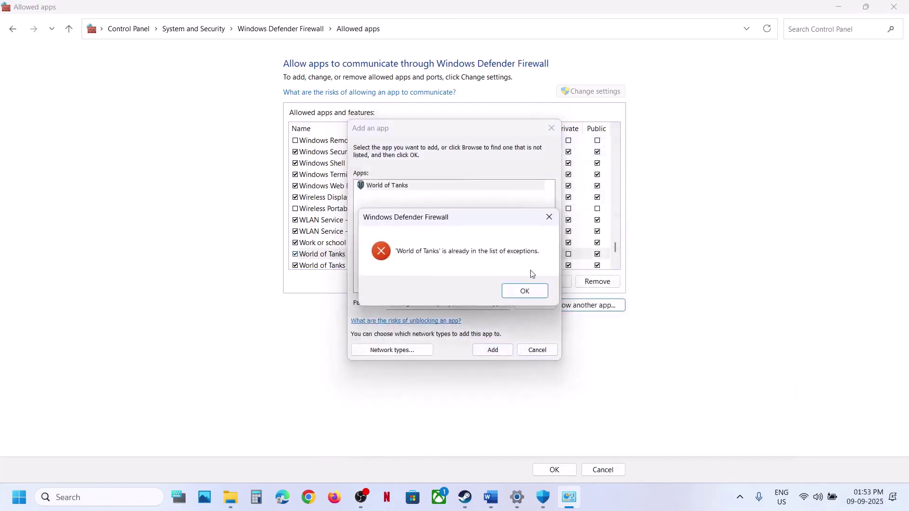
left_click(523, 290)
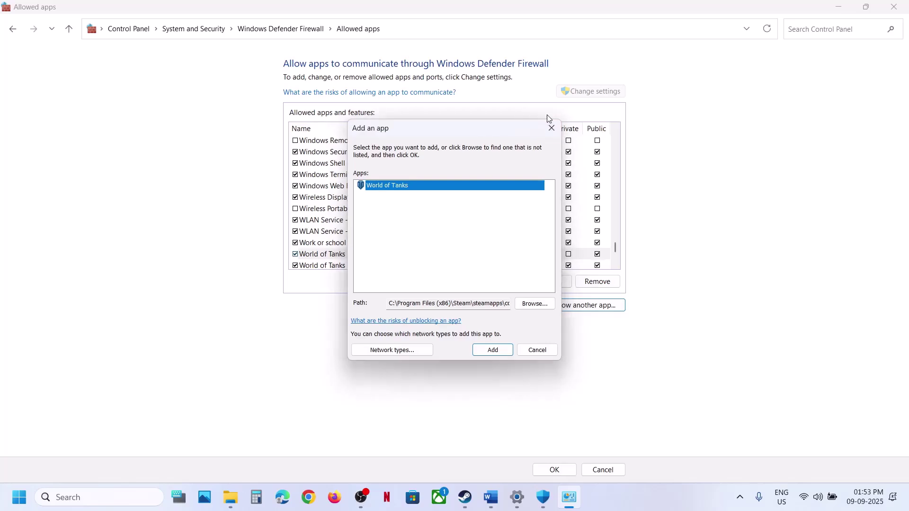
left_click(551, 128)
Step: Close Control Panel, Windows Security and Settings, and switch back to the Word notes
left_click(894, 8)
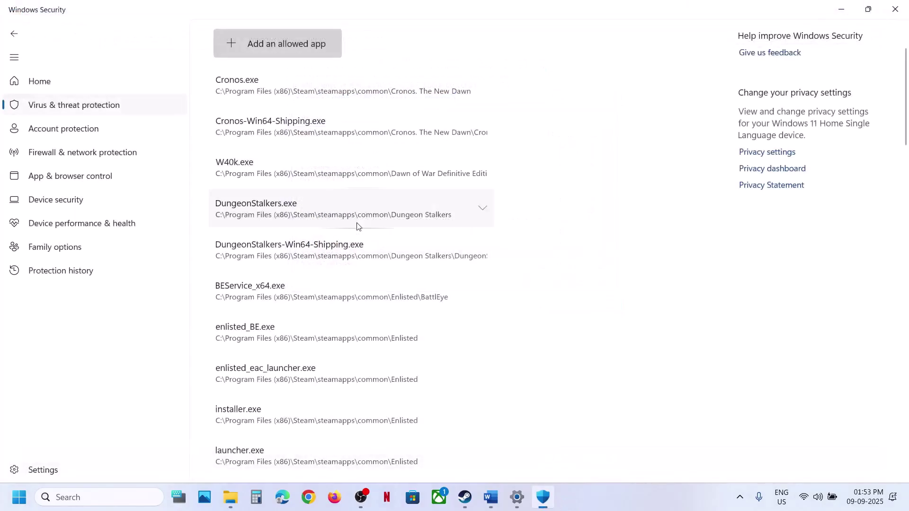
left_click(905, 9)
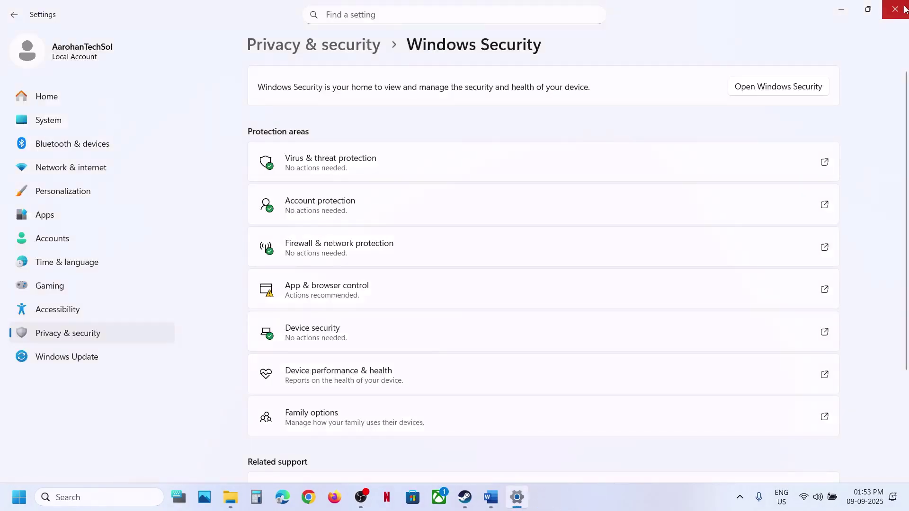
left_click(905, 9)
left_click(490, 497)
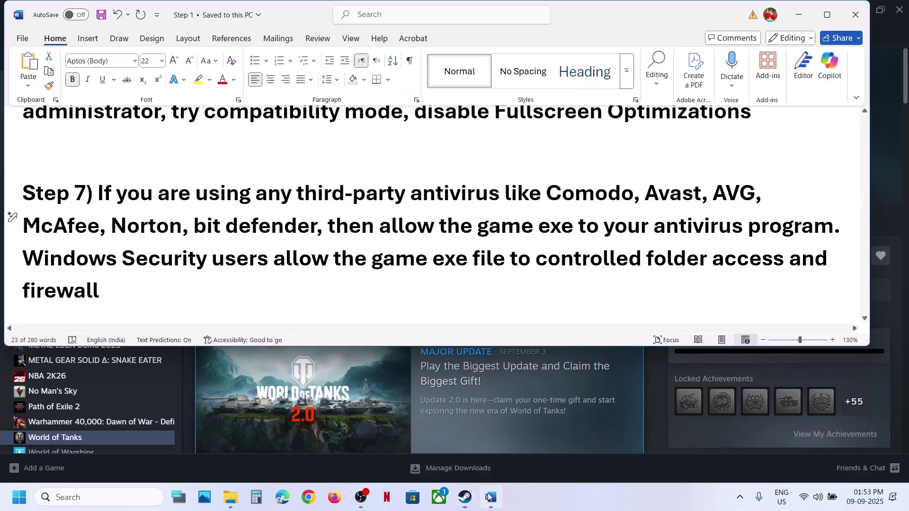
Step: Open the GeForce drivers page from Step 8 of the notes, nvidia.com/en-us/geforce/drivers/, in the browser
scroll(351, 258, "down", 4)
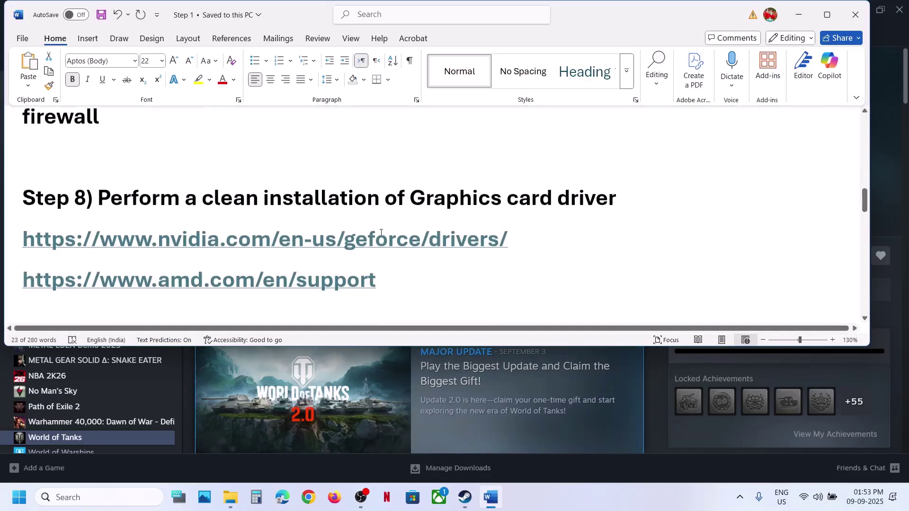
left_click(10, 232)
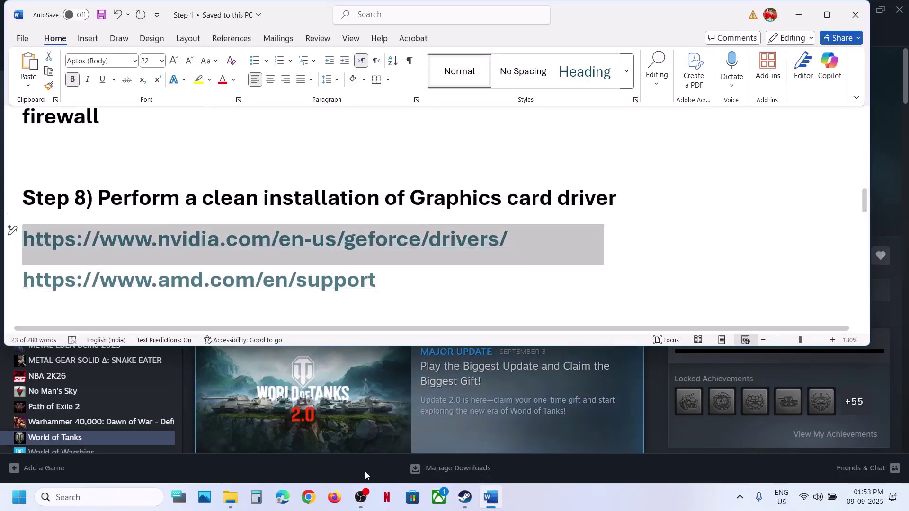
left_click(282, 497)
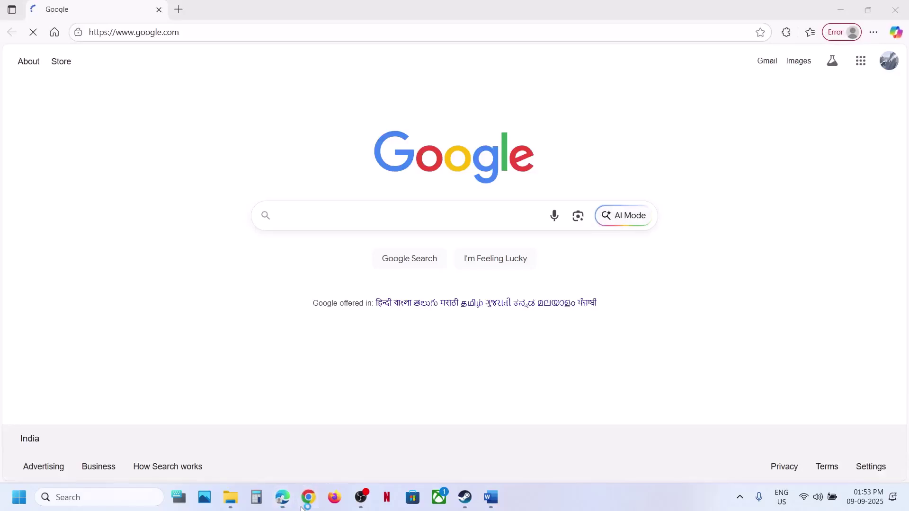
type("nvidia.com/en-us/geforce/drivers/")
key("Return")
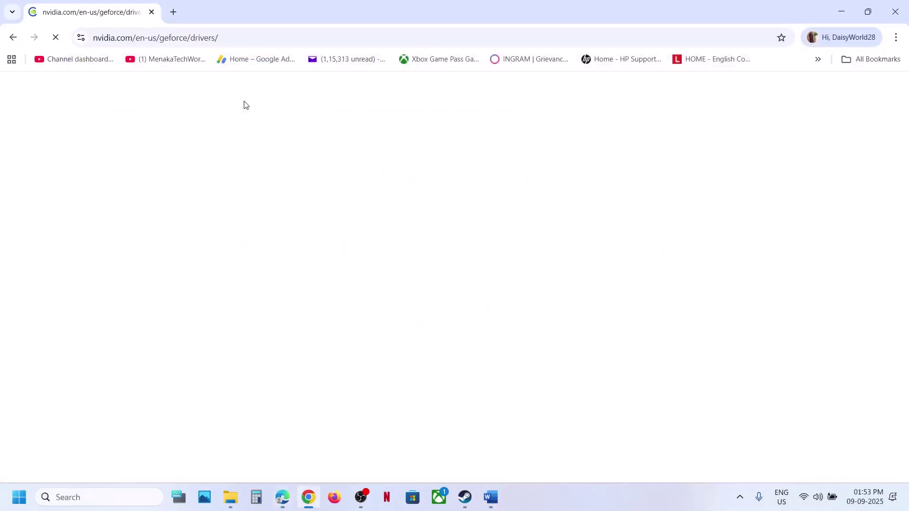
Step: Search for GeForce RTX 3050 Laptop GPU drivers for Windows 11 and download GeForce Game Ready Driver version 581.15
scroll(203, 237, "down", 5)
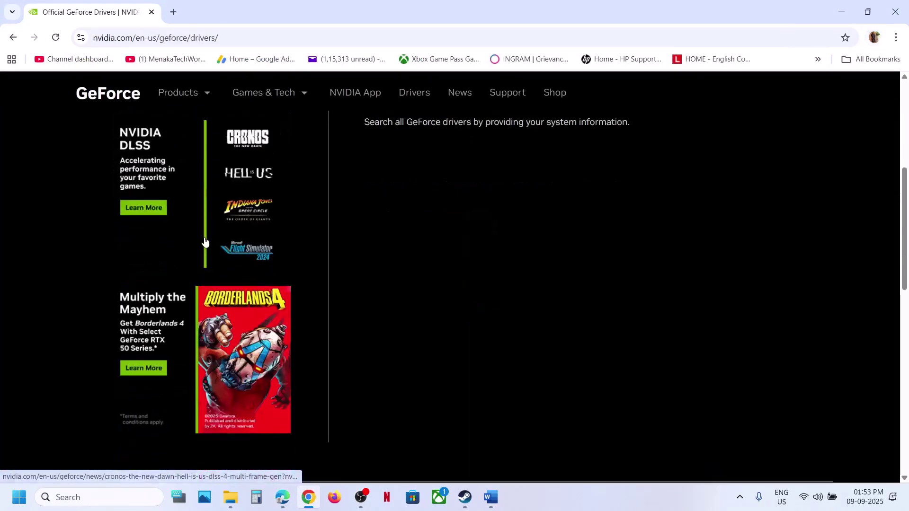
scroll(204, 242, "down", 2)
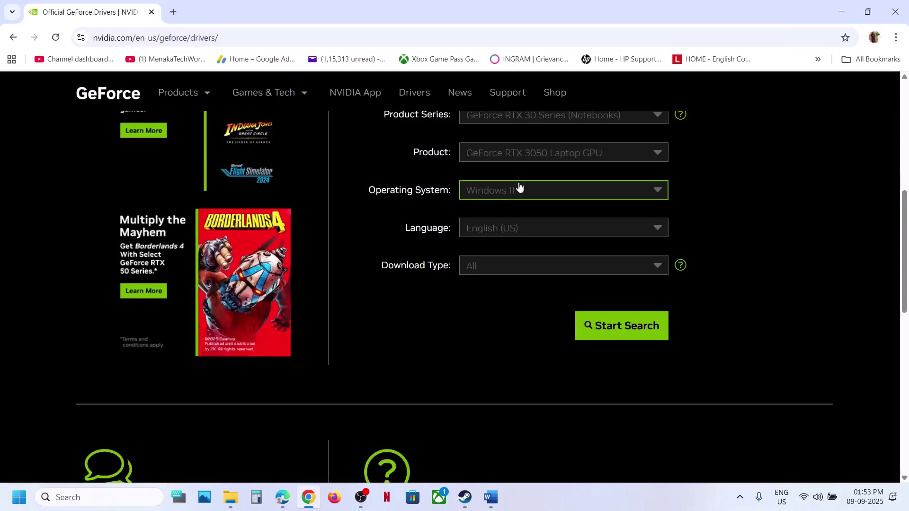
left_click(600, 322)
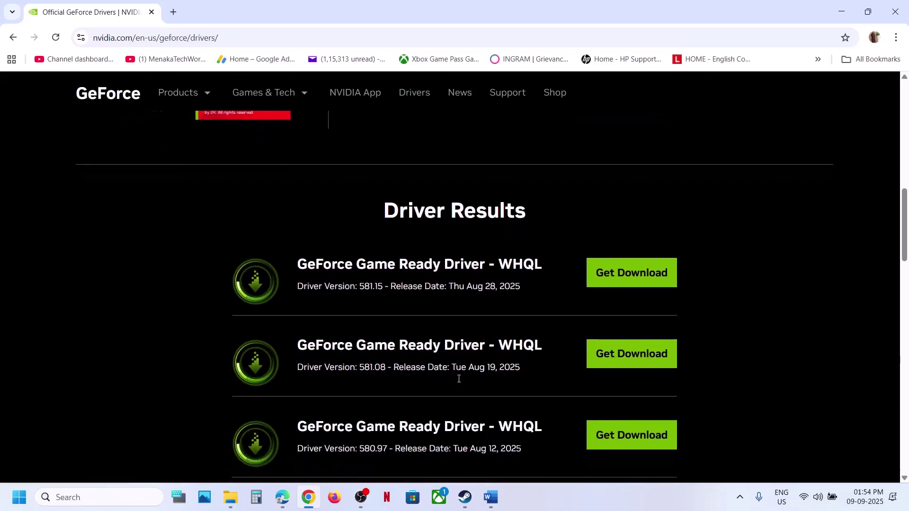
left_click(630, 285)
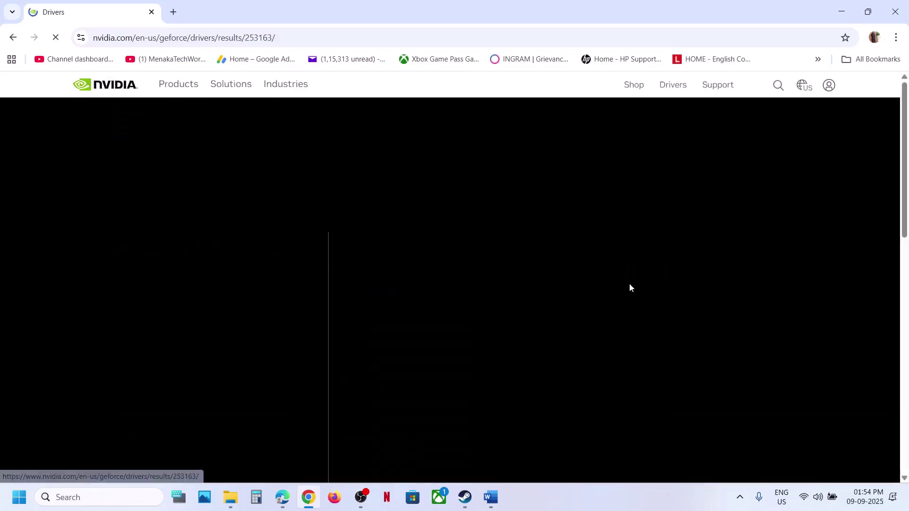
left_click(763, 242)
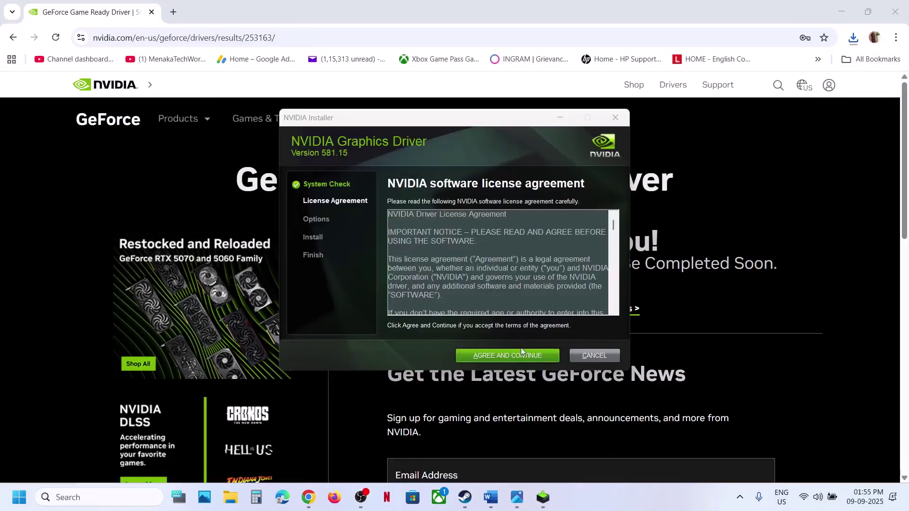
Step: Accept the NVIDIA license agreement and choose a custom installation with the clean installation option enabled
left_click(510, 354)
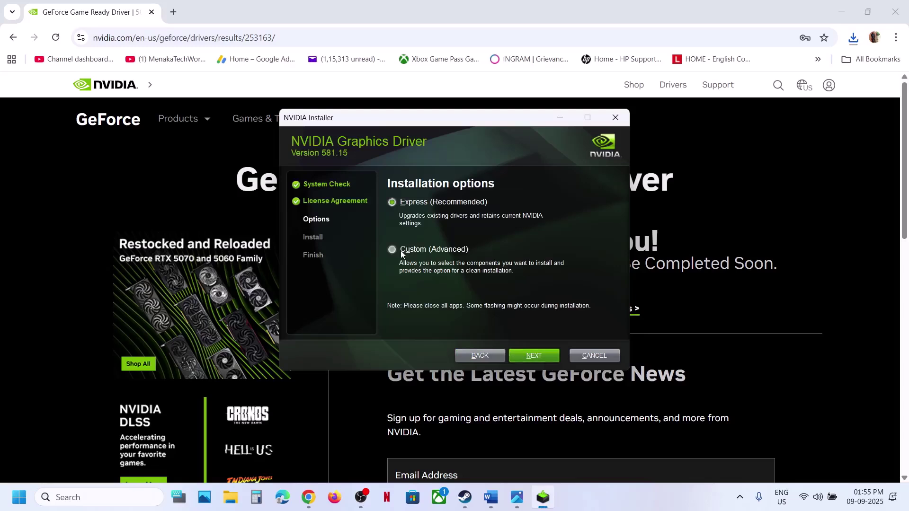
left_click(537, 361)
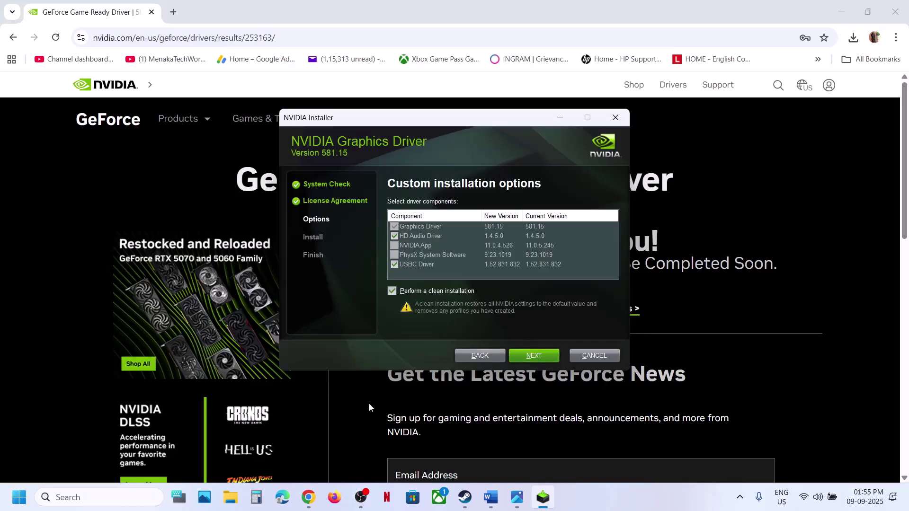
Step: Show the power options containing Restart, leave them without choosing one, and switch back to the Word notes
key("super")
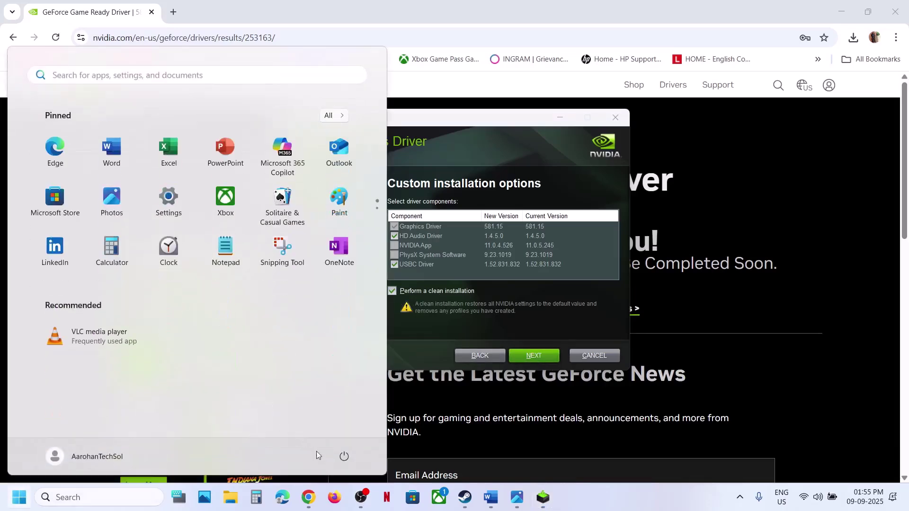
left_click(344, 463)
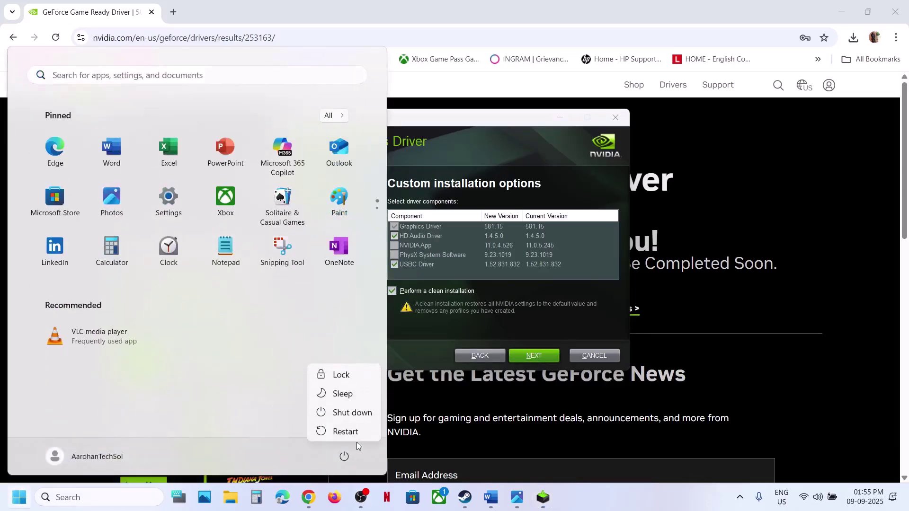
left_click(465, 498)
left_click(491, 498)
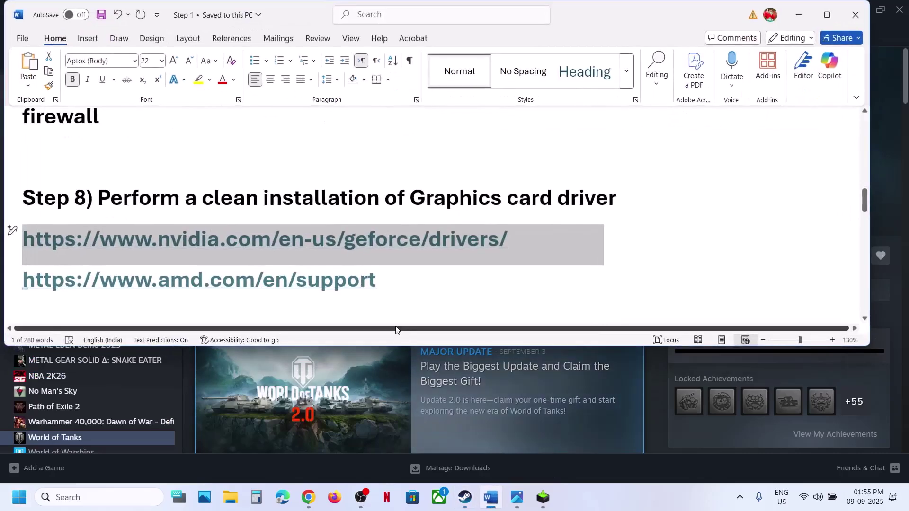
Step: Select and copy the notes' Step 9 line about running the game on the dedicated graphics card
scroll(341, 289, "down", 3)
scroll(369, 279, "up", 1)
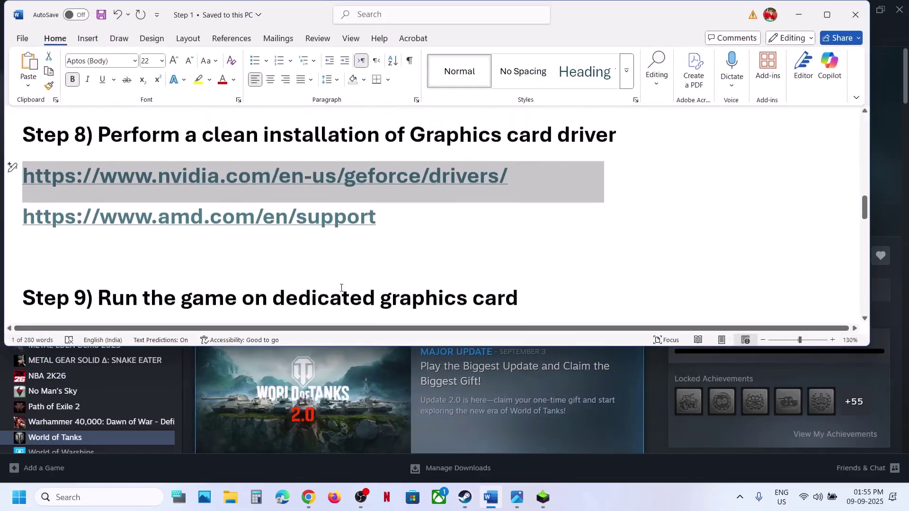
scroll(388, 274, "down", 1)
triple_click(397, 271)
key("ctrl+c")
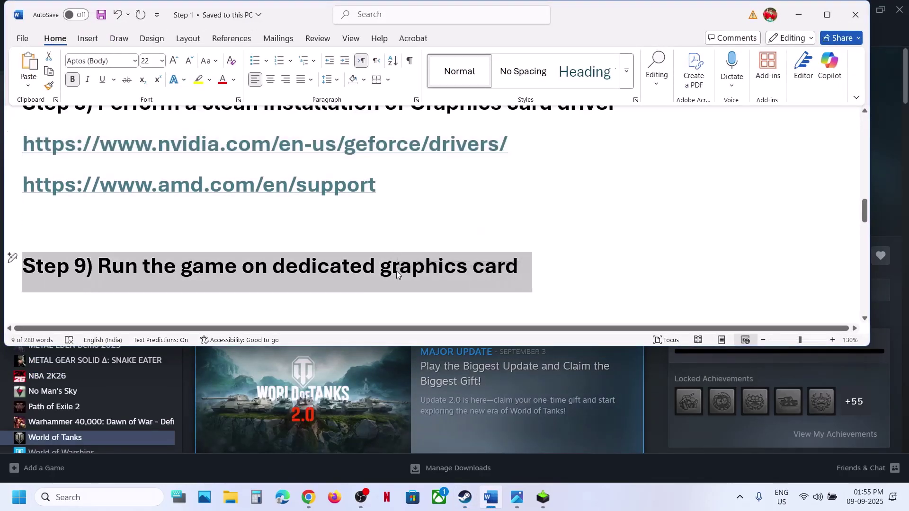
Step: Search Windows for "graphics" and open the Graphics settings page
left_click(92, 489)
key("ctrl+v")
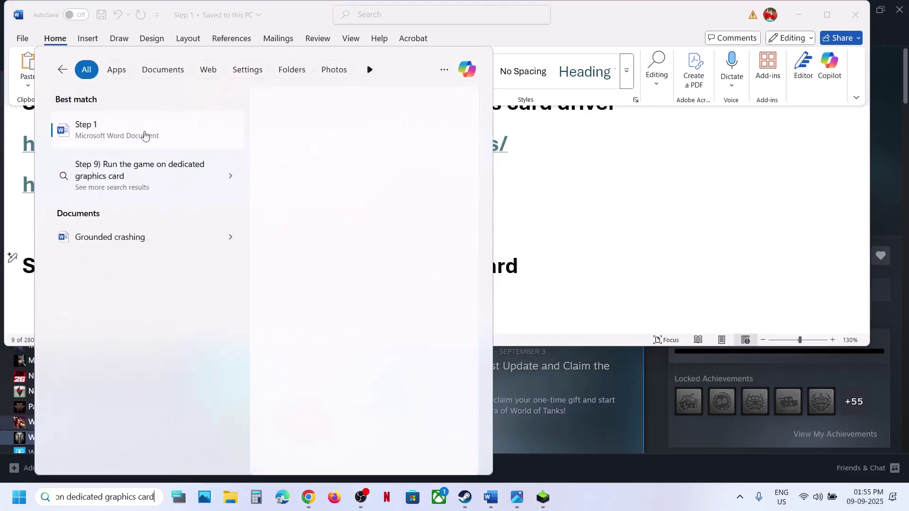
type("graphics")
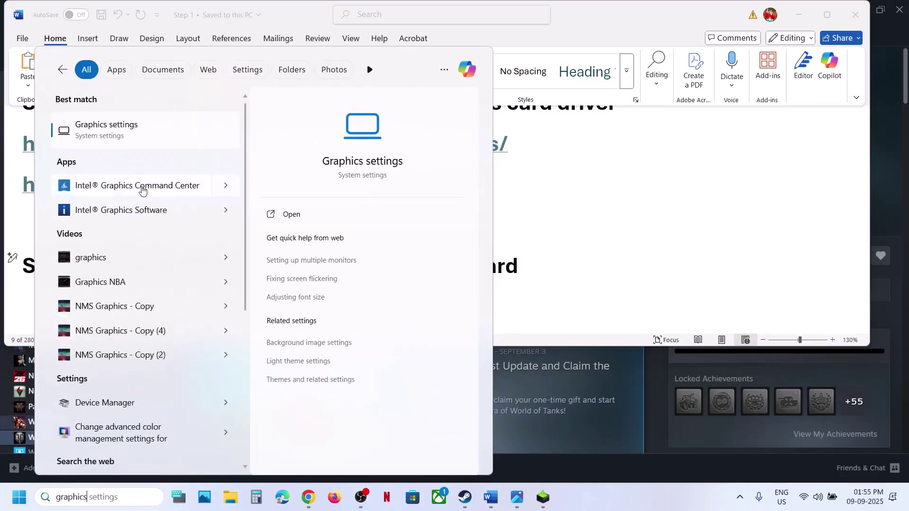
key("Return")
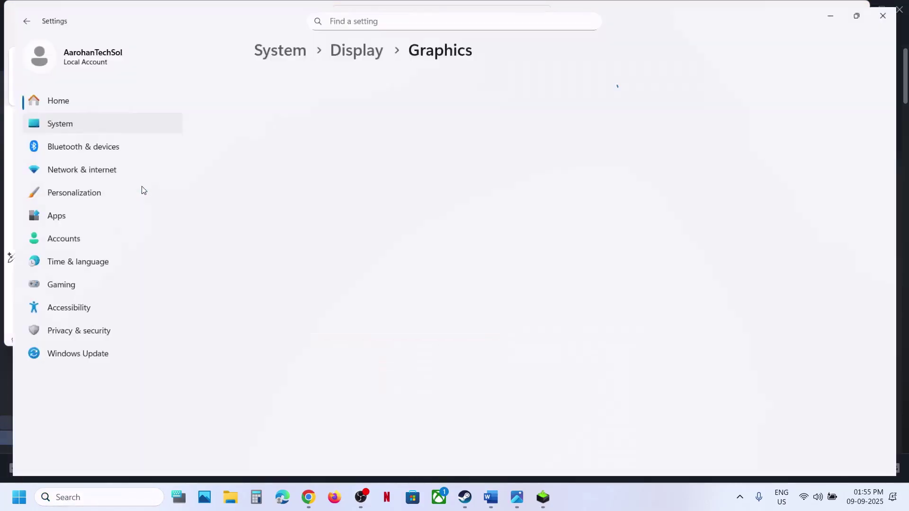
Step: Add the WorldOfTanks application from the World of Tanks\asia\win64 folder as a desktop app in the Graphics settings
left_click(665, 337)
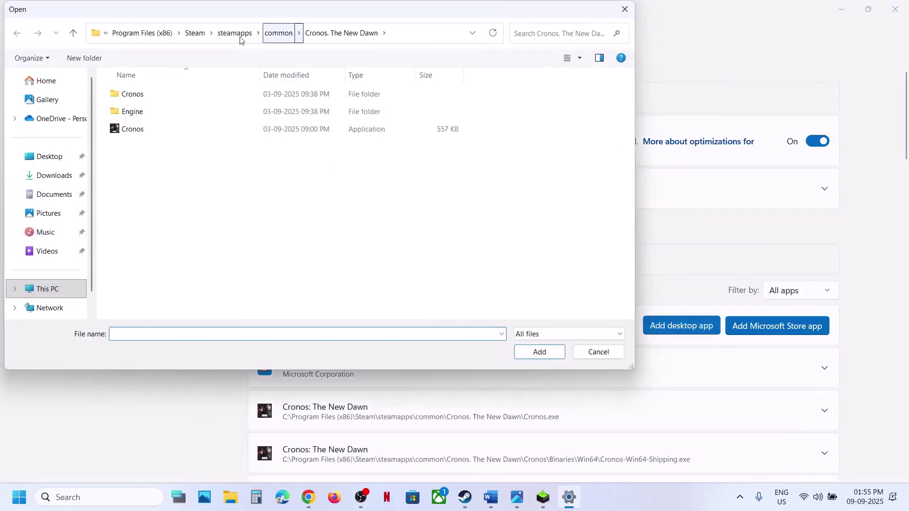
left_click(278, 33)
double_click(140, 216)
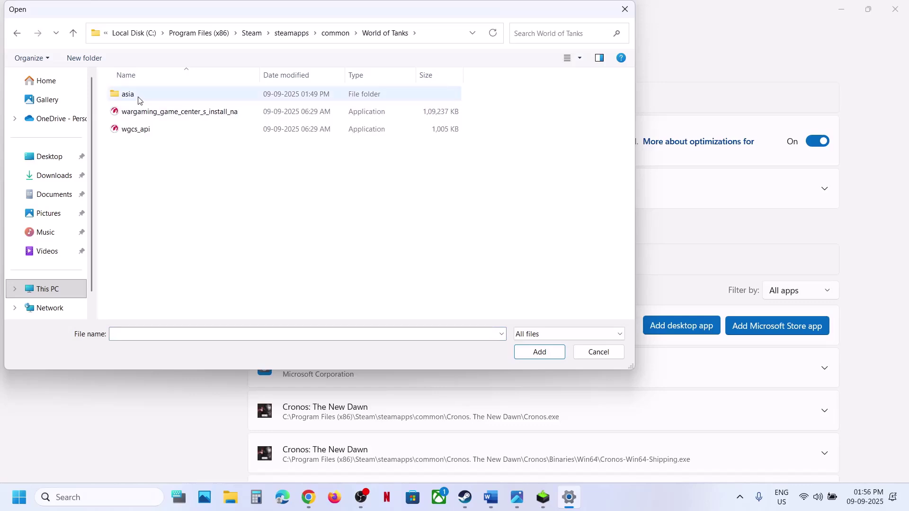
double_click(138, 94)
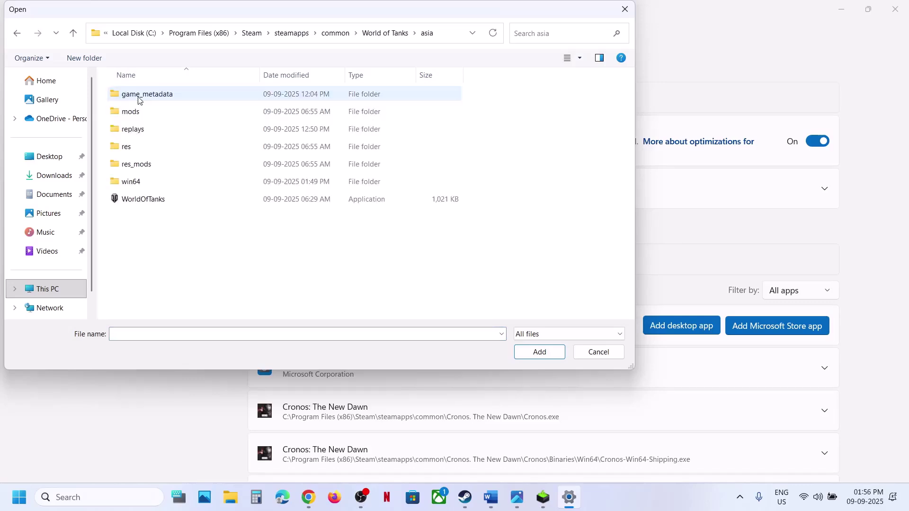
double_click(136, 182)
left_click(150, 203)
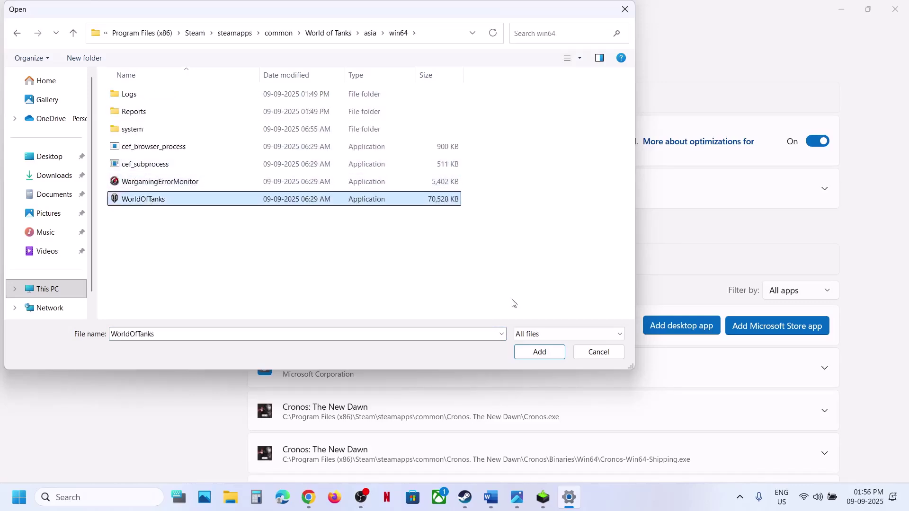
left_click(519, 348)
Step: Set the GPU preference of the asia\win64 World of Tanks entry to High Performance (NVIDIA GeForce RTX 3050 Laptop GPU)
scroll(422, 400, "down", 10)
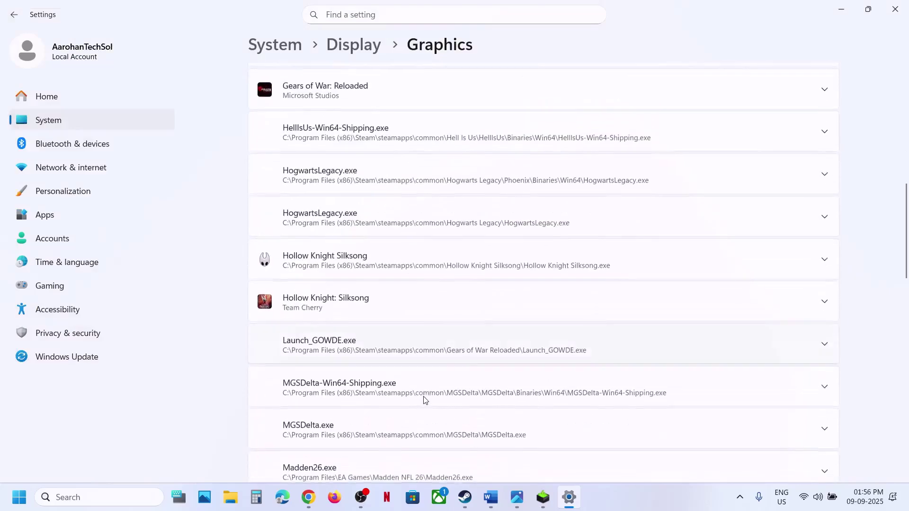
scroll(425, 400, "down", 15)
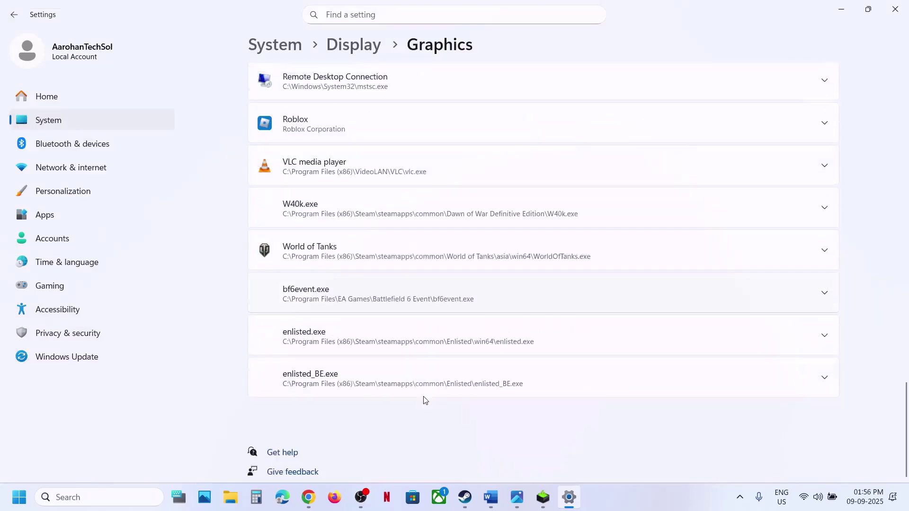
scroll(424, 400, "up", 1)
left_click(368, 297)
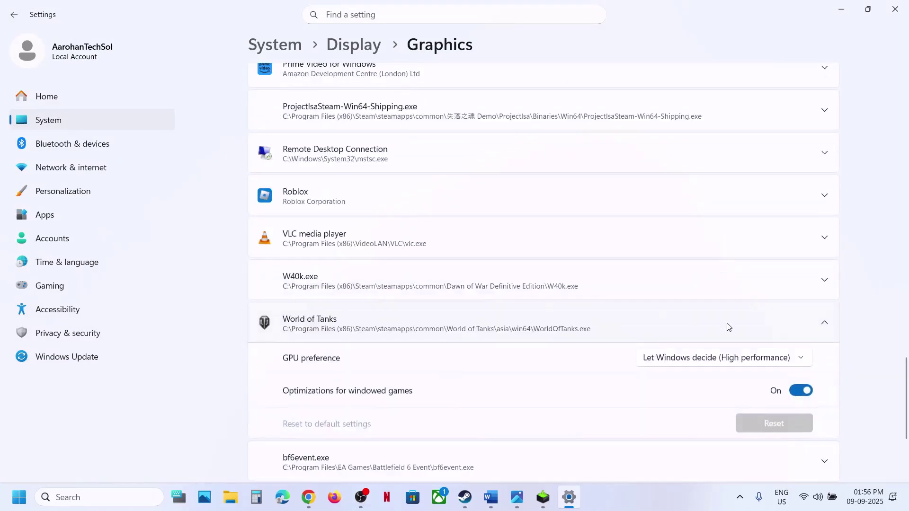
left_click(728, 360)
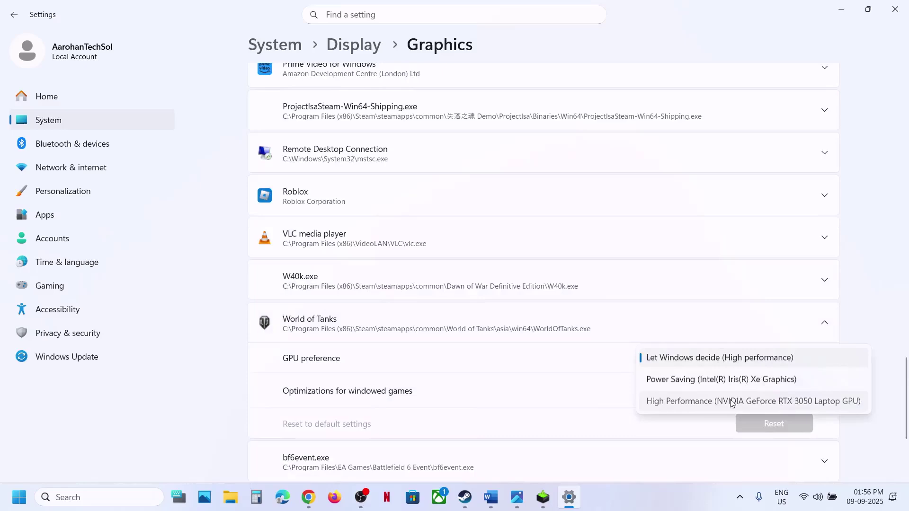
left_click(687, 402)
Step: Add the WorldOfTanks application from the World of Tanks\asia folder as another desktop app in the Graphics settings
scroll(611, 310, "up", 15)
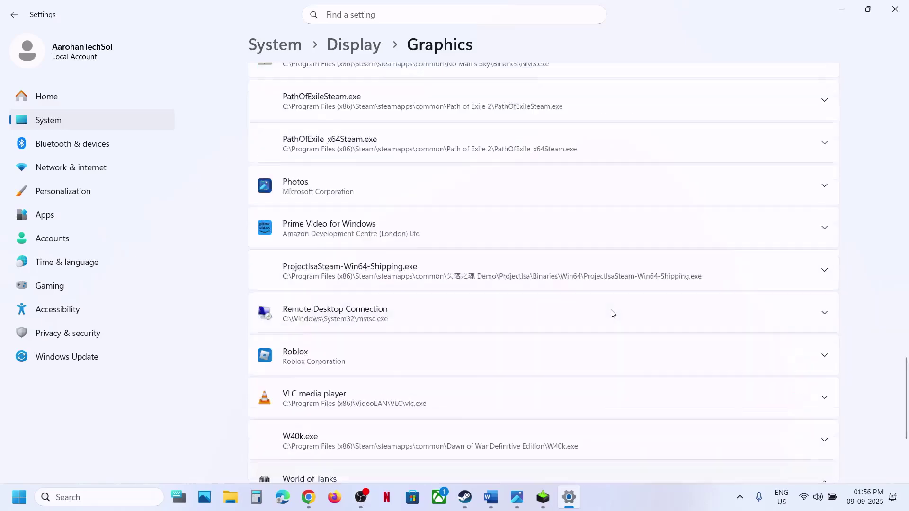
left_click(674, 321)
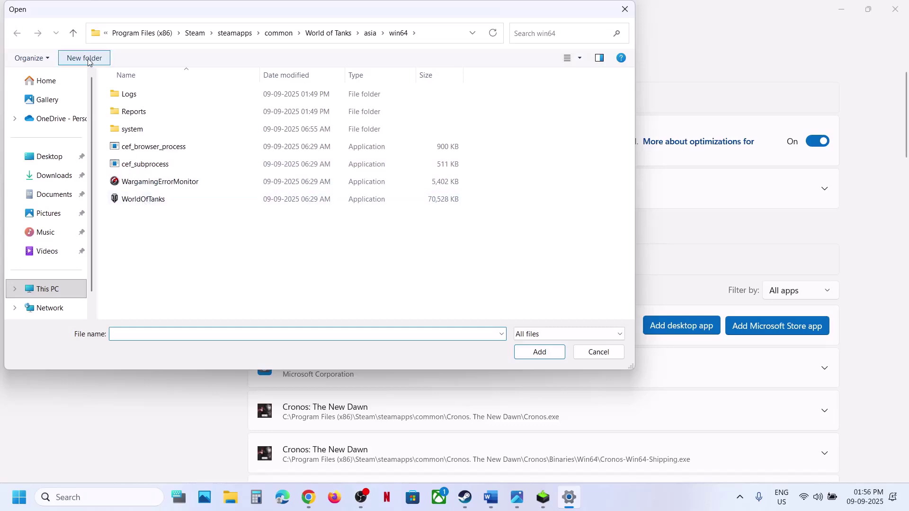
left_click(73, 33)
left_click(174, 200)
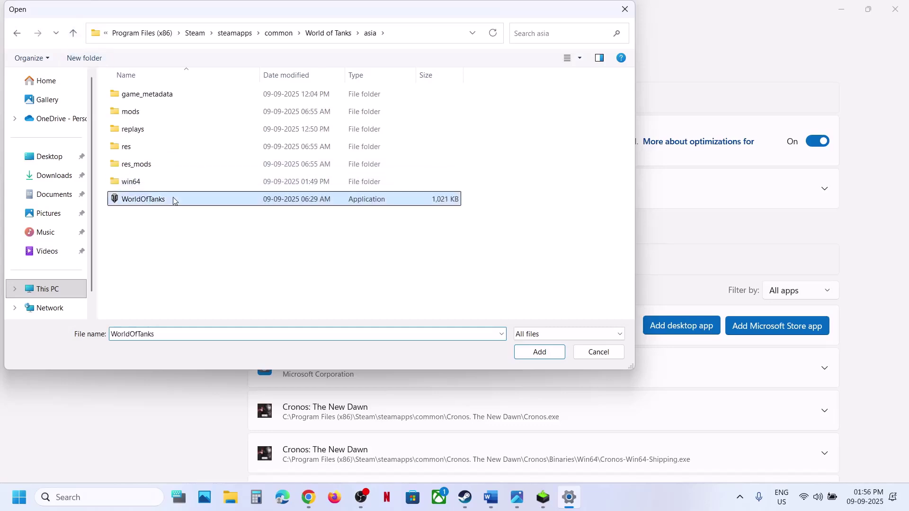
left_click(523, 353)
Step: Set the GPU preference of asia\WorldOfTanks.exe to High Performance (NVIDIA GeForce RTX 3050 Laptop GPU), then close Settings to return to the notes
scroll(528, 355, "down", 5)
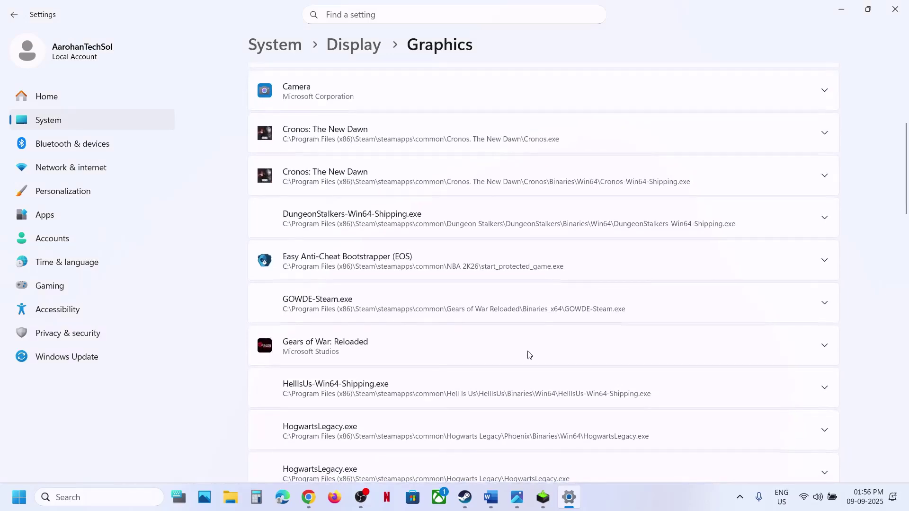
scroll(529, 355, "down", 10)
scroll(530, 356, "down", 10)
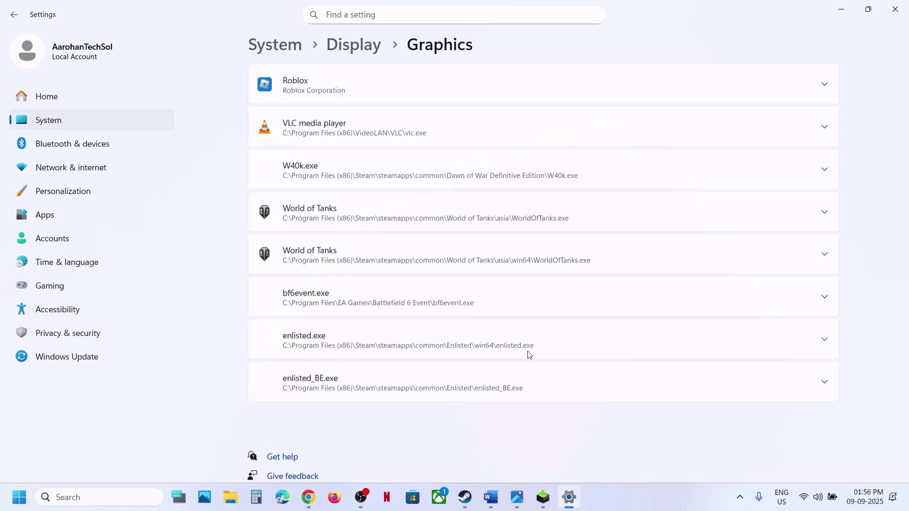
left_click(572, 218)
left_click(748, 284)
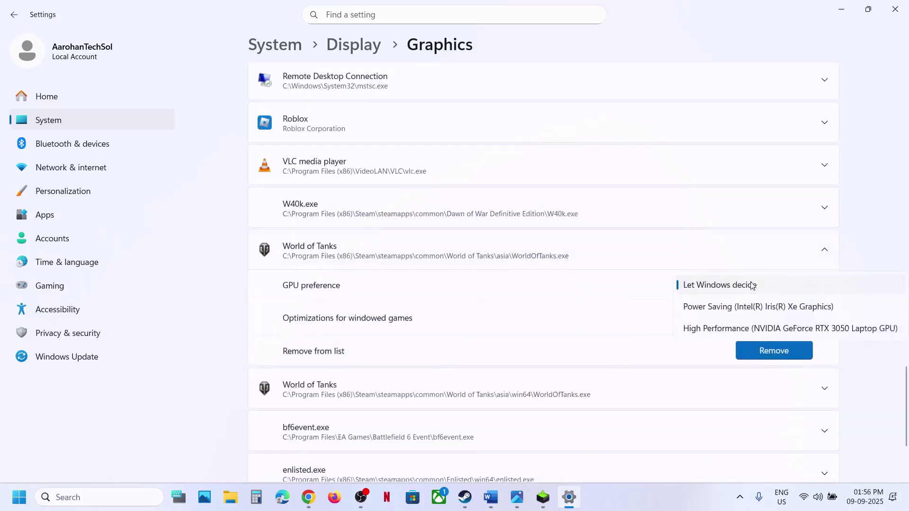
left_click(758, 331)
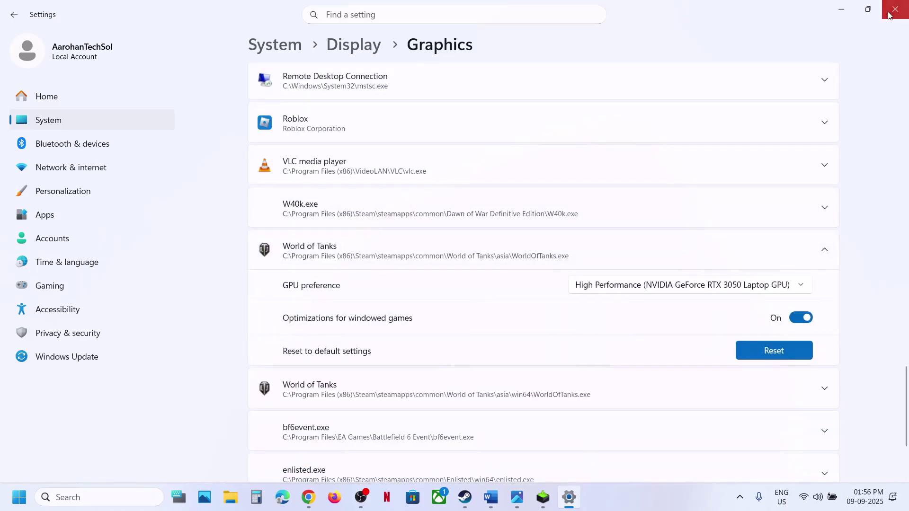
left_click(889, 15)
scroll(372, 280, "down", 3)
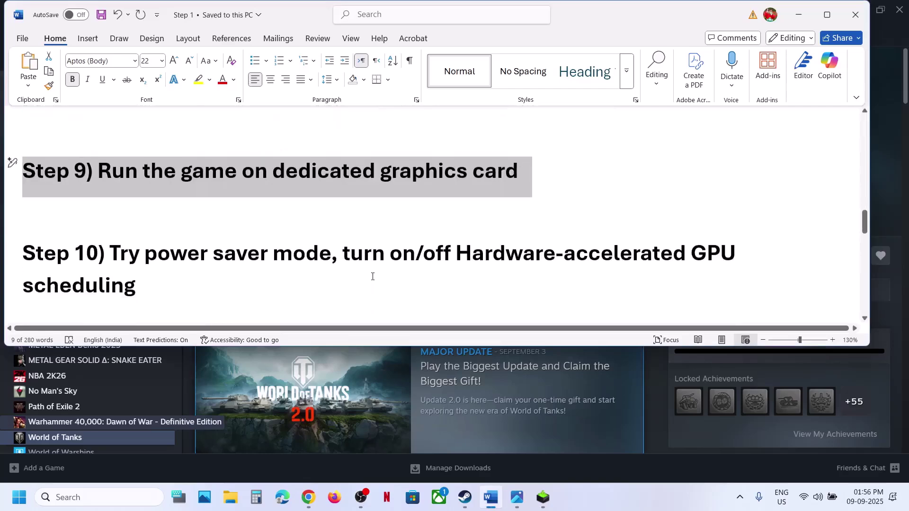
Step: Highlight the power saver mode wording in Step 10 of the notes, then open Control Panel's Power Options under Hardware and Sound
left_click_drag(158, 237, 364, 236)
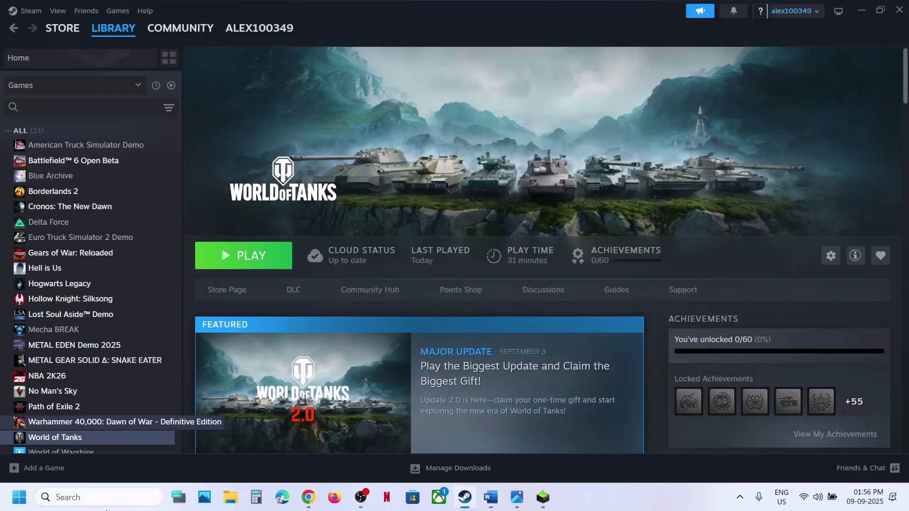
left_click(96, 493)
type("control panel")
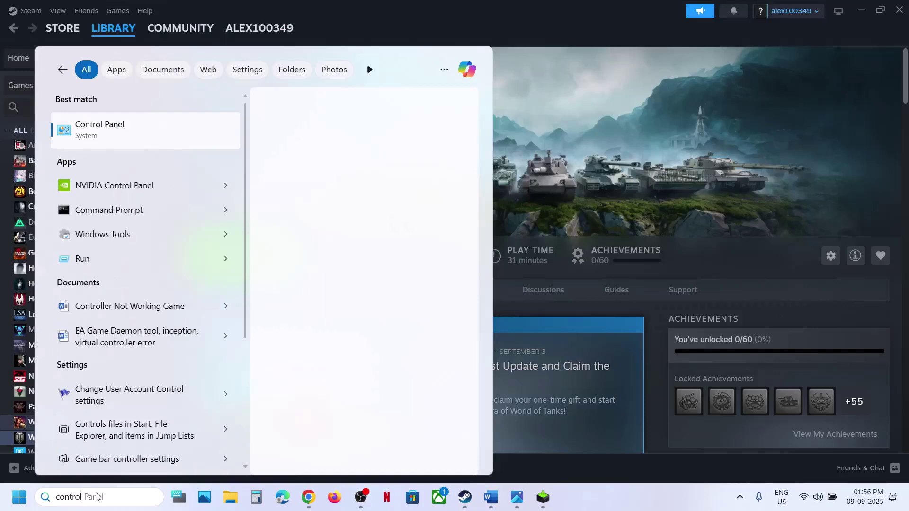
key("Return")
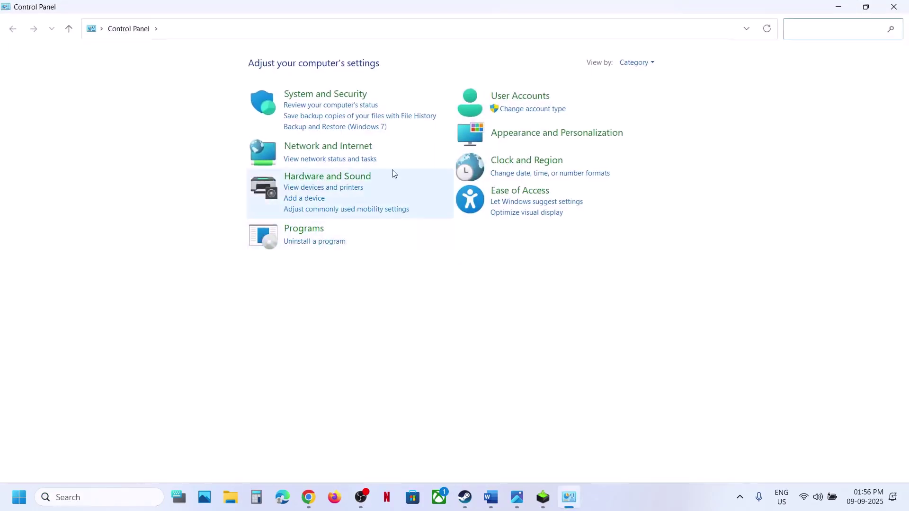
left_click(348, 184)
left_click(185, 161)
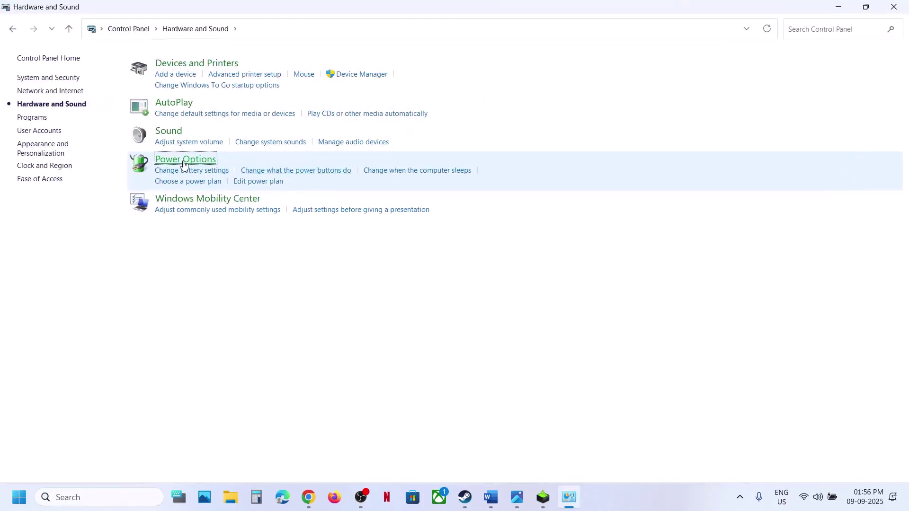
Step: Examine the Power saver plan in the Power Saver.jpg reference image, then close the image and Power Options
left_click(522, 504)
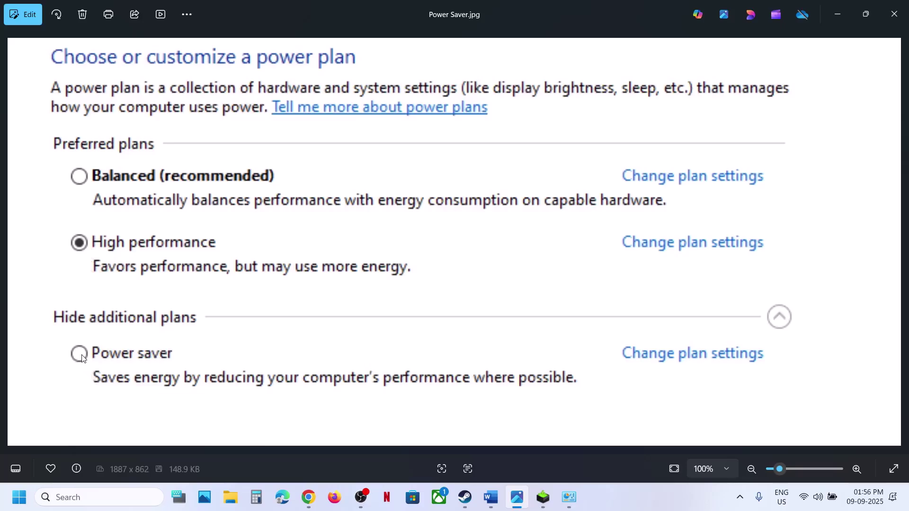
left_click(895, 14)
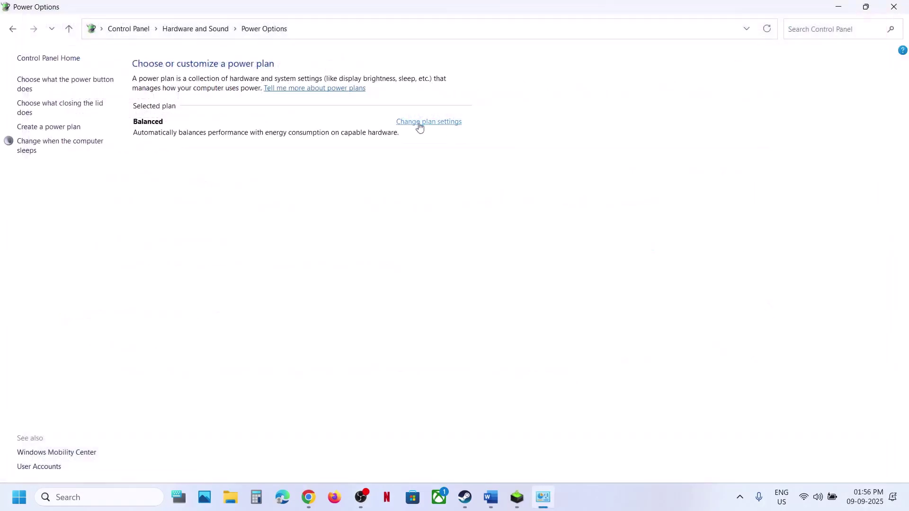
left_click(895, 9)
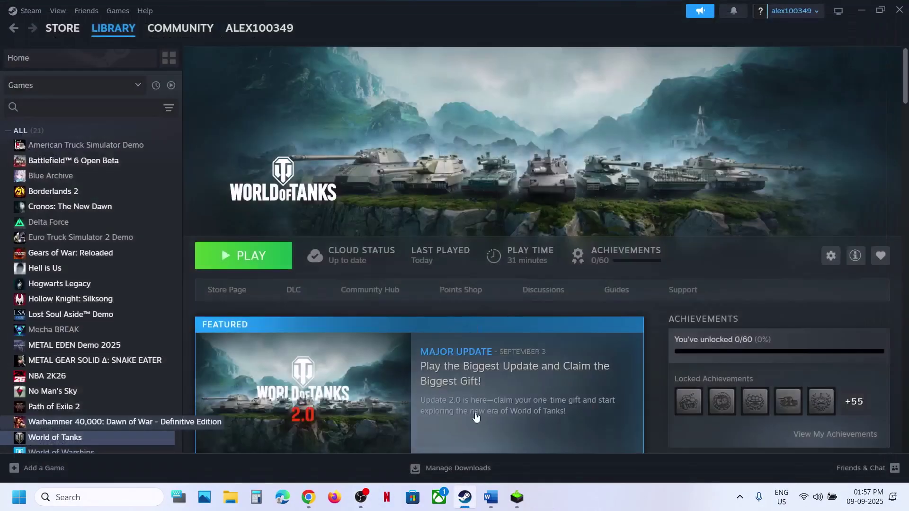
Step: Return to Step 10 of the Word notes and undo the accidental move of the words "turn on/"
left_click(489, 497)
scroll(246, 271, "down", 2)
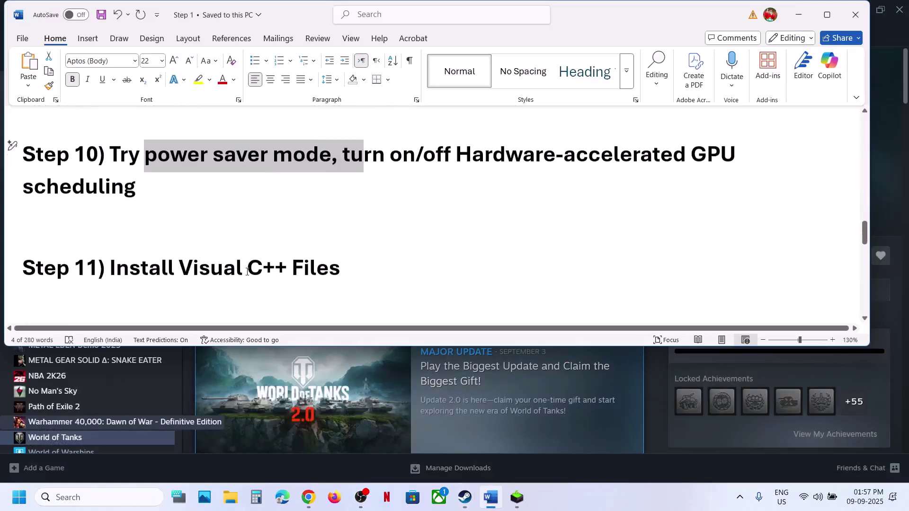
scroll(246, 271, "up", 2)
left_click_drag(343, 219, 514, 230)
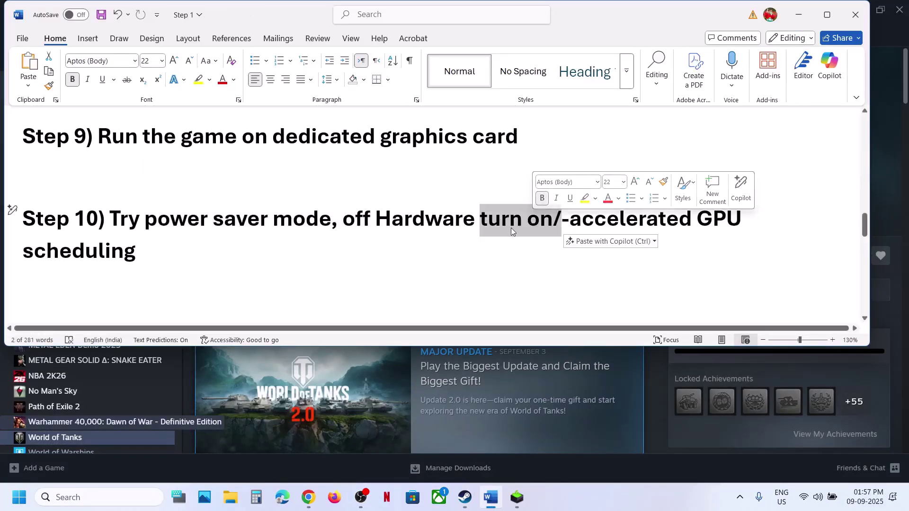
key("ctrl+z")
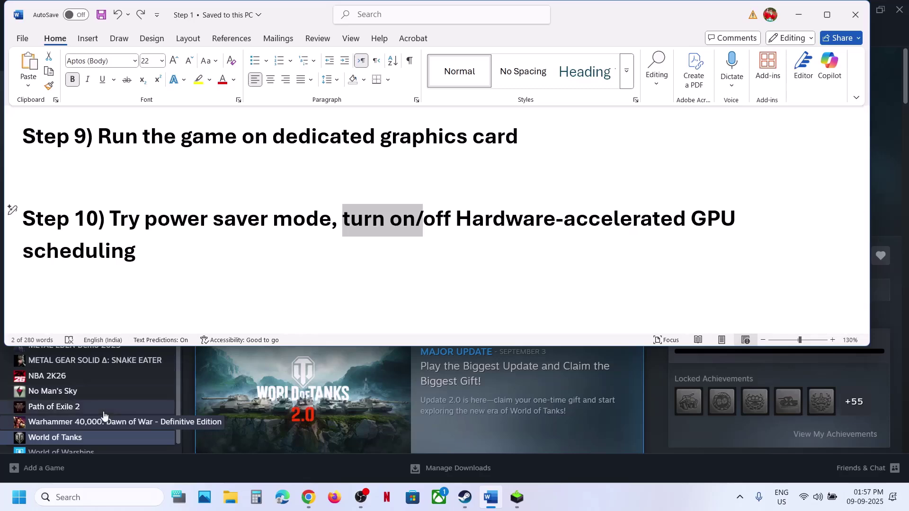
Step: Show the Hardware-accelerated GPU scheduling option in the advanced graphics settings of Windows, then minimize Settings to return to the notes
key("super+i")
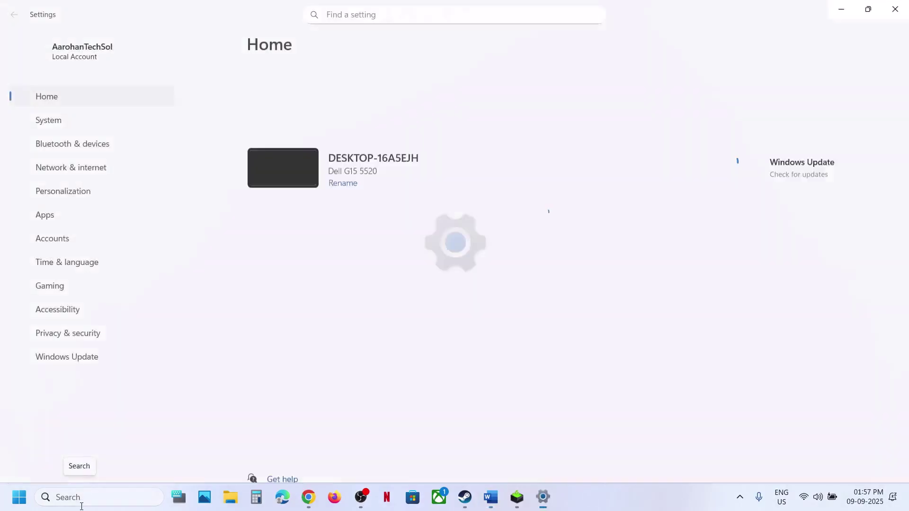
left_click(57, 122)
left_click(321, 162)
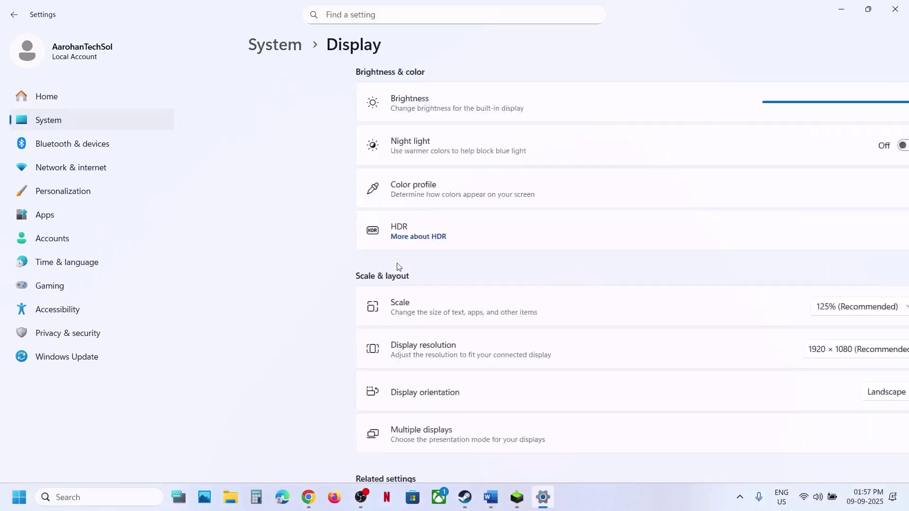
scroll(398, 265, "down", 6)
left_click(340, 261)
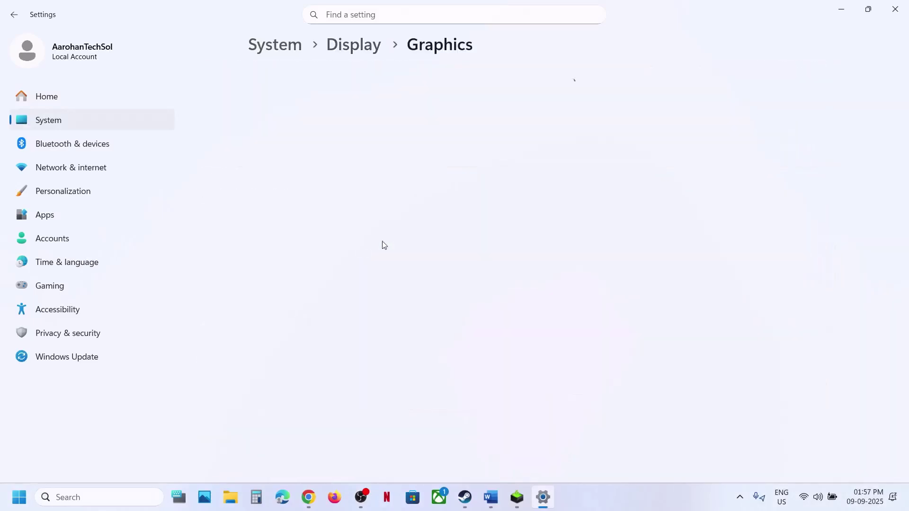
left_click(331, 192)
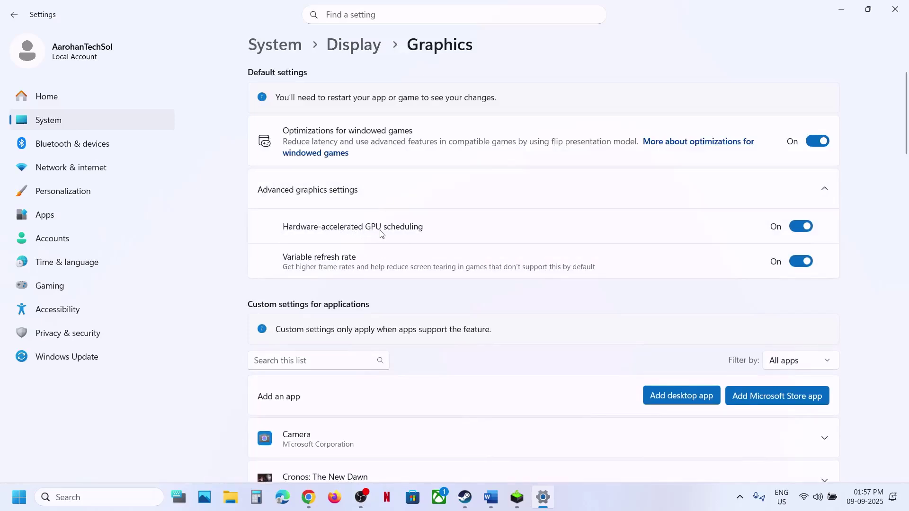
left_click(803, 229)
left_click(842, 10)
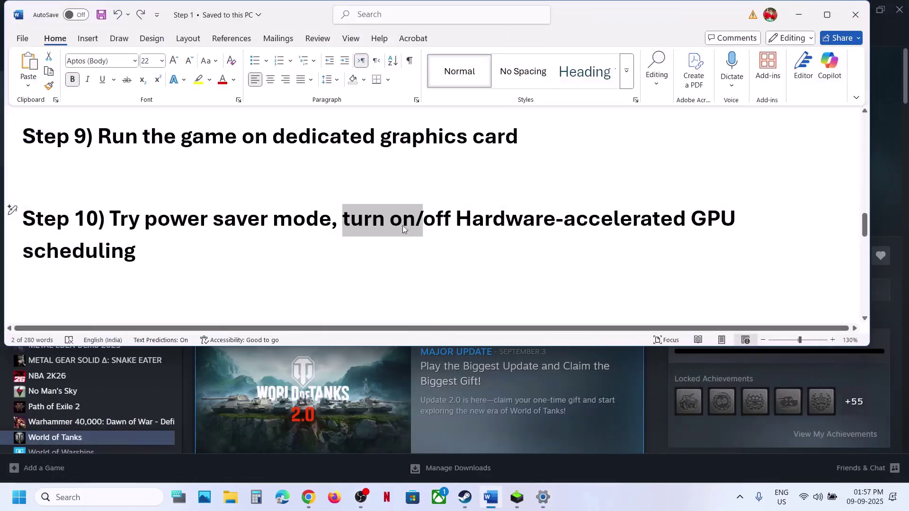
Step: Copy "Install Visual C++ Files" from Step 11, search for it in Chrome, and open Microsoft's latest supported Visual C++ Redistributable downloads page
scroll(294, 261, "down", 3)
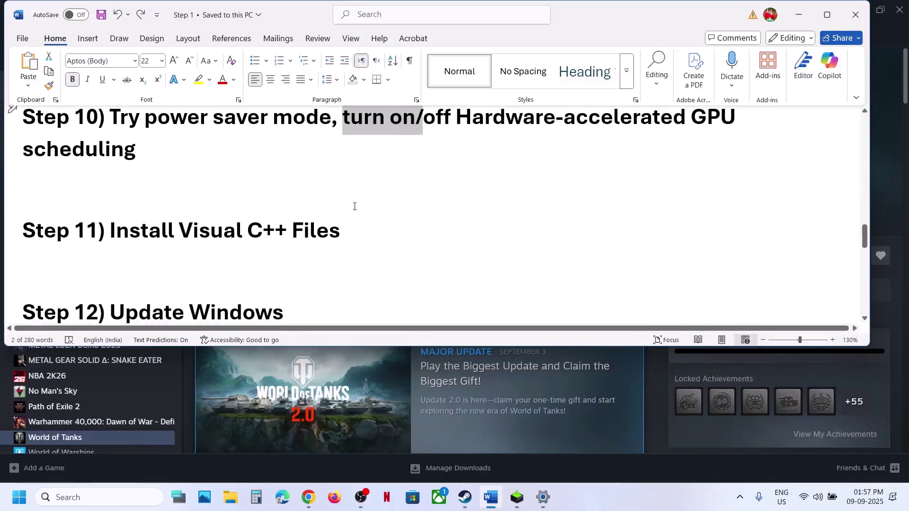
left_click_drag(351, 227, 150, 225)
key("ctrl+c")
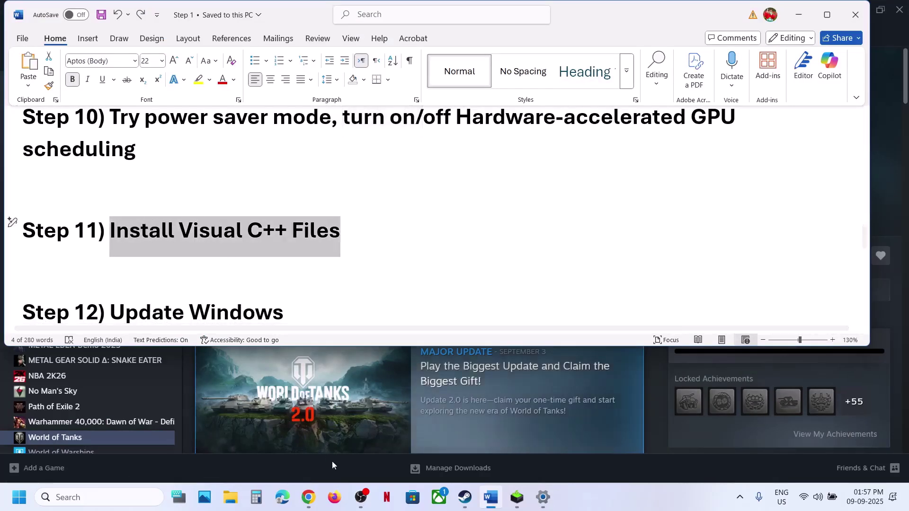
left_click(308, 497)
left_click(177, 14)
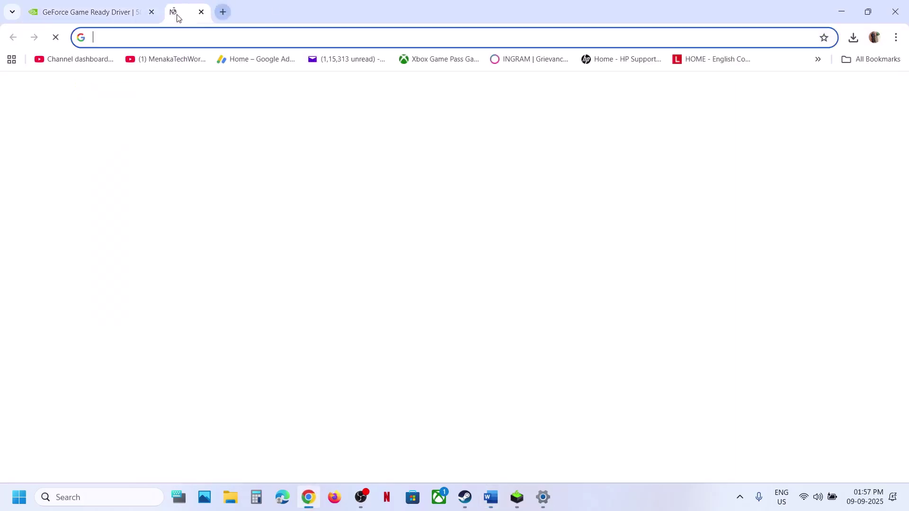
key("ctrl+v")
key("Return")
left_click(224, 204)
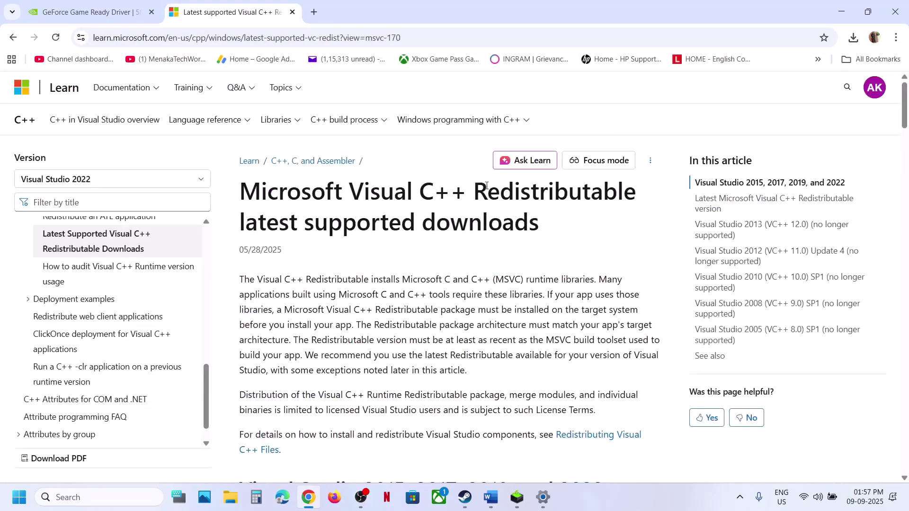
Step: Download the X86 Visual C++ 2015-2022 Redistributable and run its setup to repair the installation, allowing it to make changes
scroll(328, 305, "down", 15)
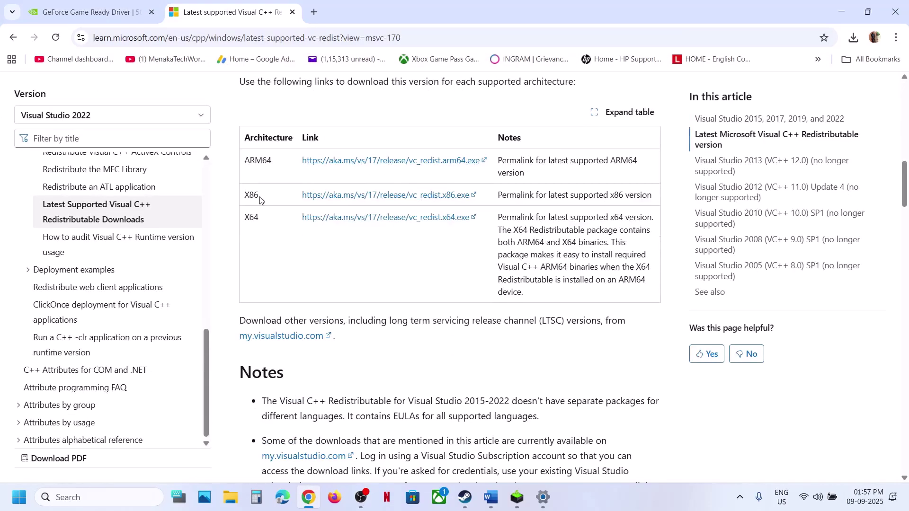
left_click(353, 196)
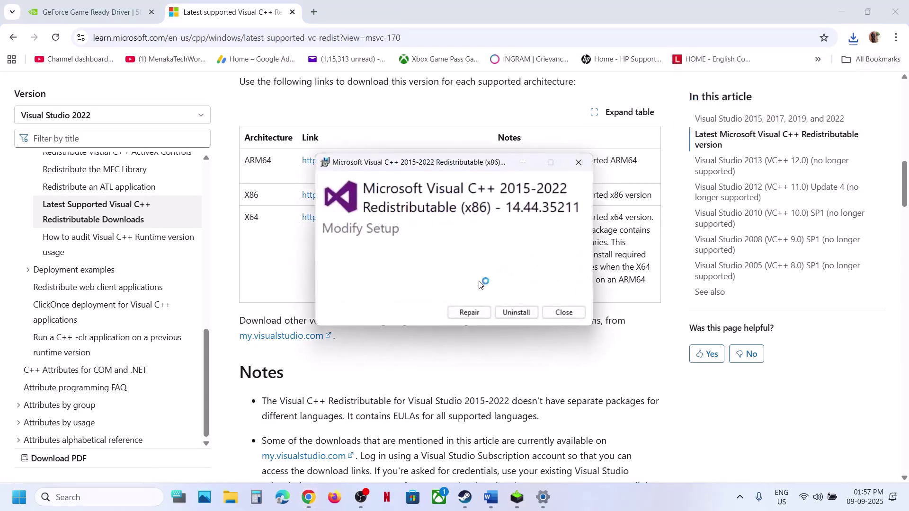
left_click(475, 314)
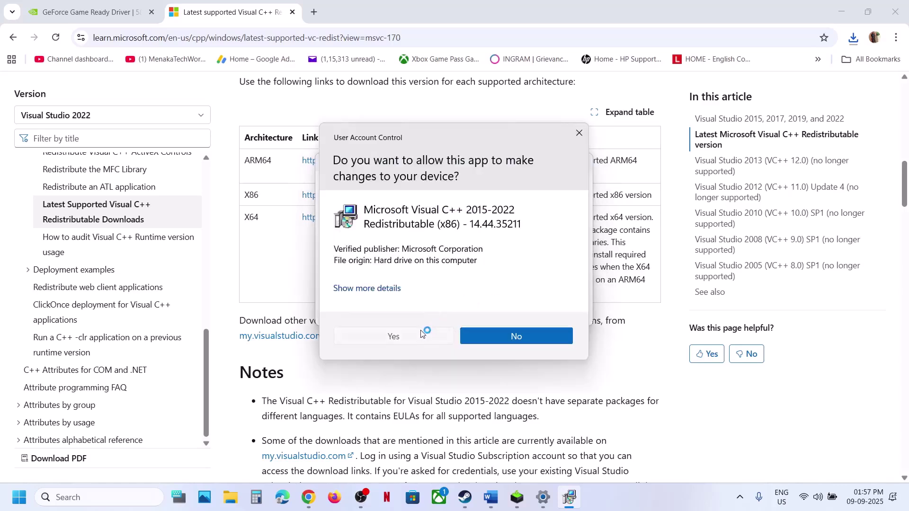
left_click(420, 331)
Step: Run the downloaded X64 Visual C++ 2015-2022 Redistributable setup and repair the installation, allowing it to make changes
double_click(251, 217)
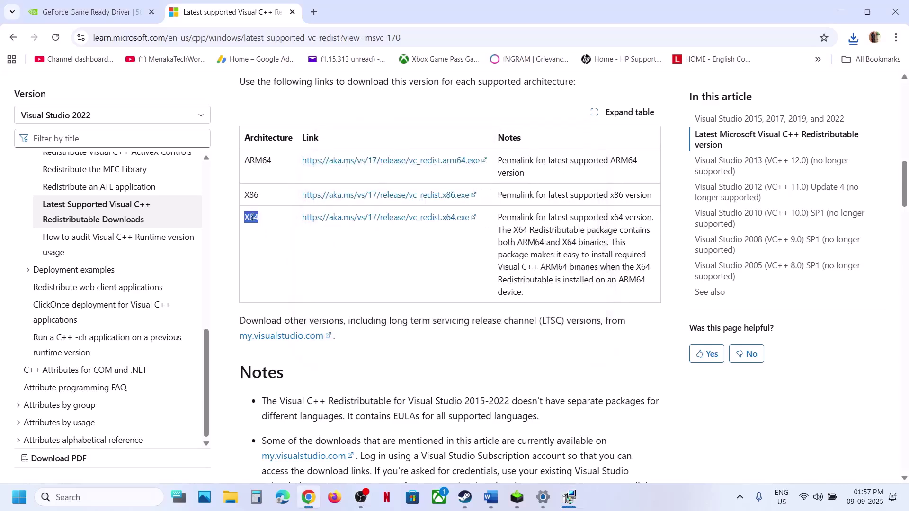
left_click(853, 39)
left_click(765, 89)
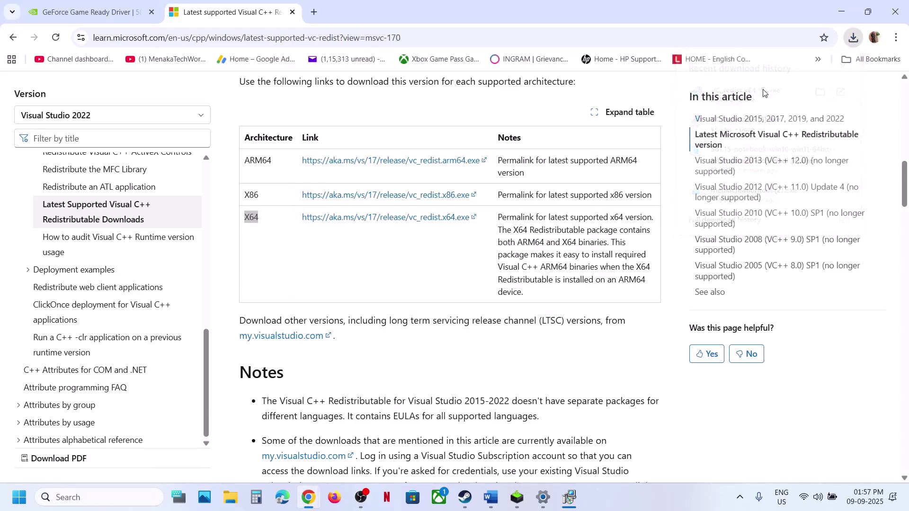
left_click(466, 309)
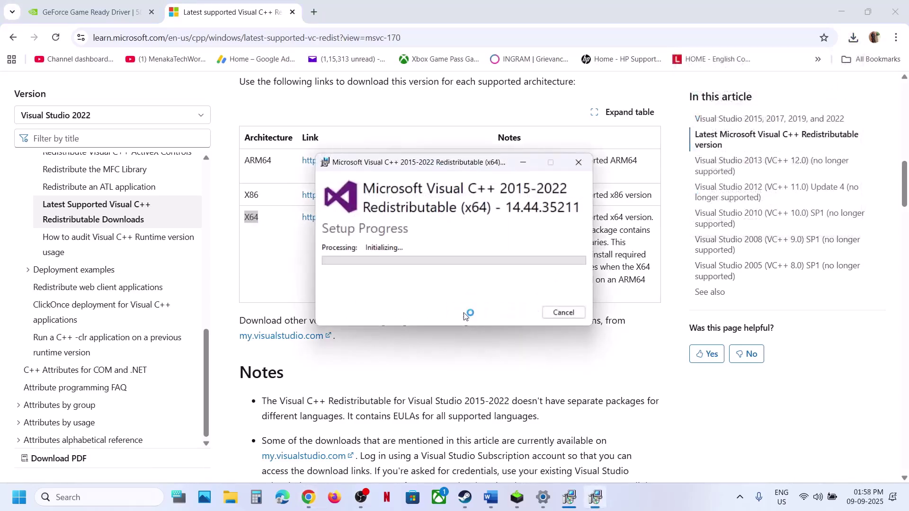
left_click(398, 337)
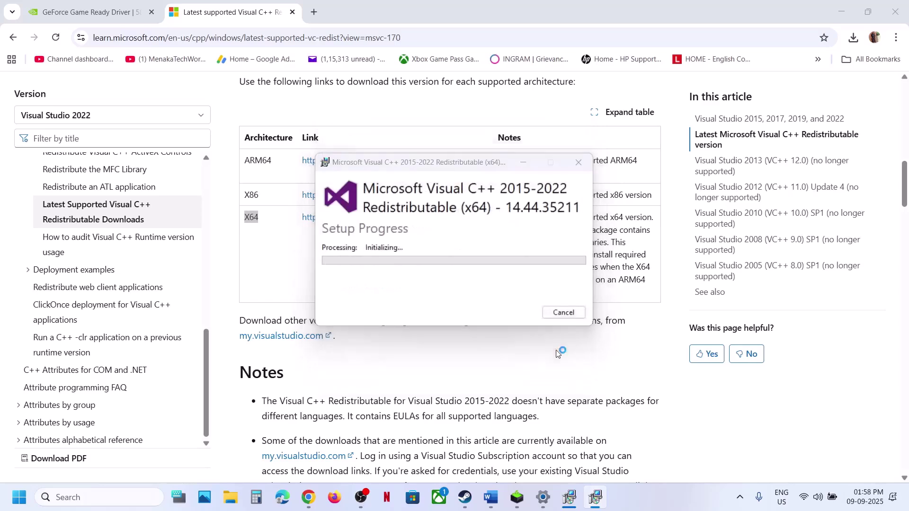
Step: Check the progress of both Visual C++ Redistributable setups, then close the x64 and x86 setup windows
left_click(596, 497)
left_click(571, 498)
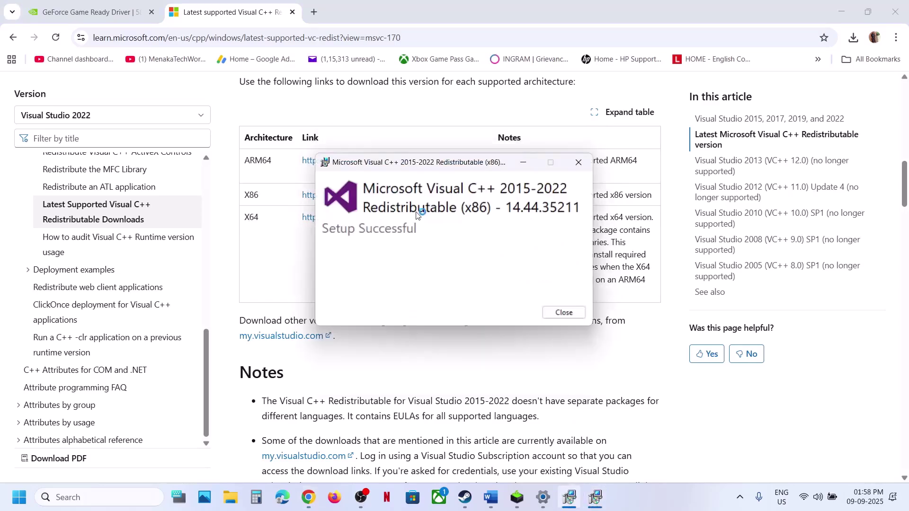
left_click(596, 498)
left_click_drag(492, 164, 270, 229)
left_click(342, 377)
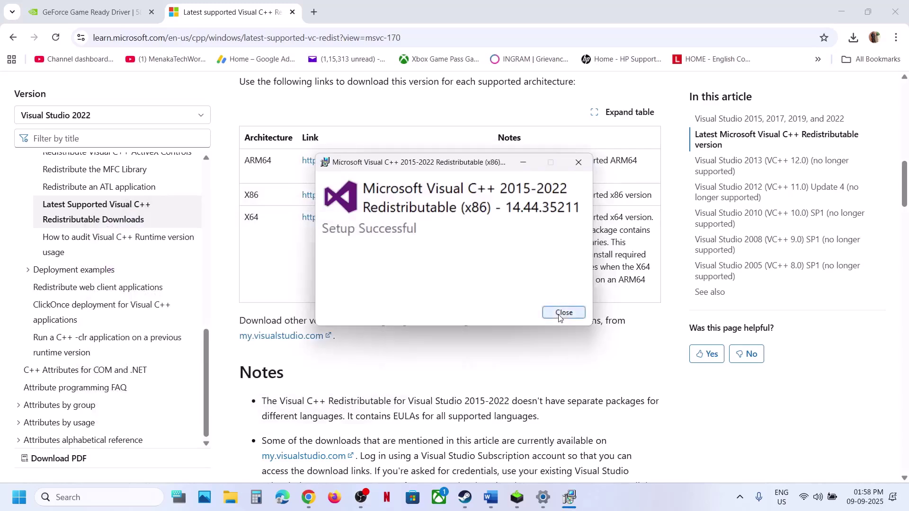
left_click(563, 312)
Step: Show the Restart option among the computer's power choices, then switch back to the notes in Word
left_click(18, 497)
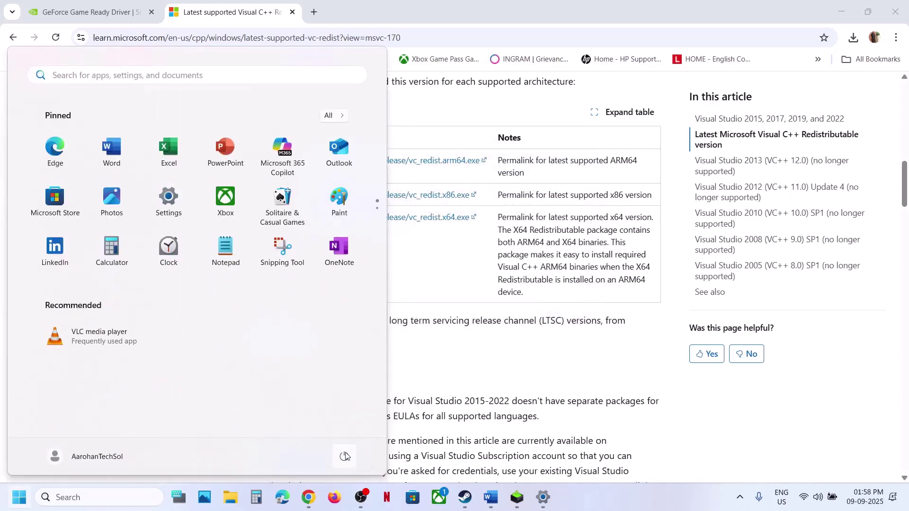
left_click(344, 456)
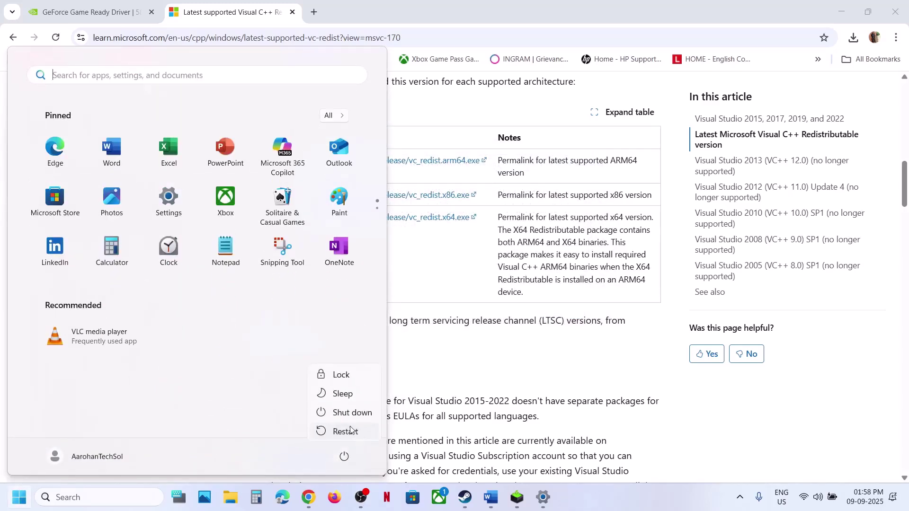
left_click(466, 497)
left_click(492, 500)
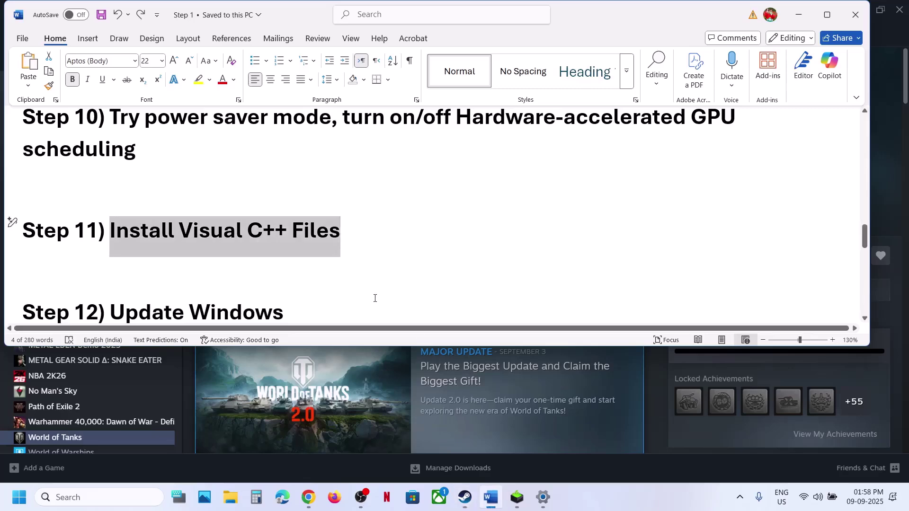
Step: Go to Windows Update in Settings and check for updates
scroll(374, 298, "down", 2)
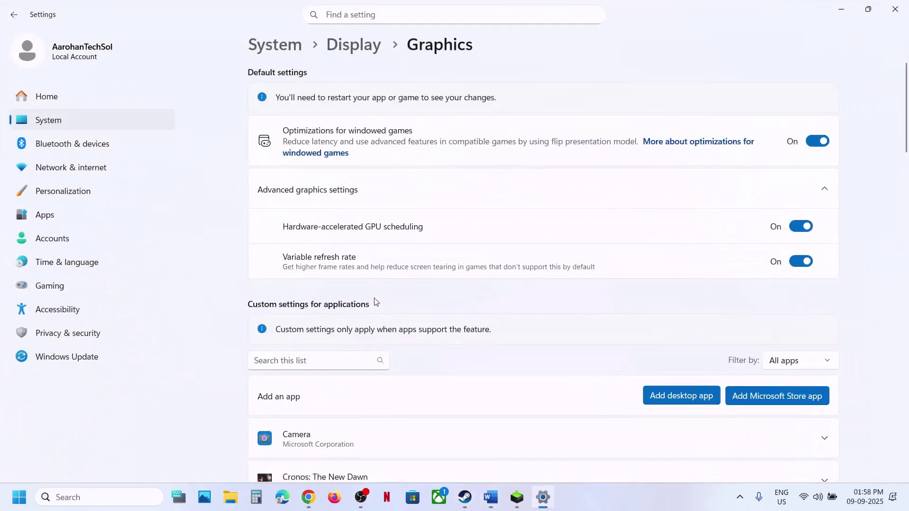
left_click(90, 360)
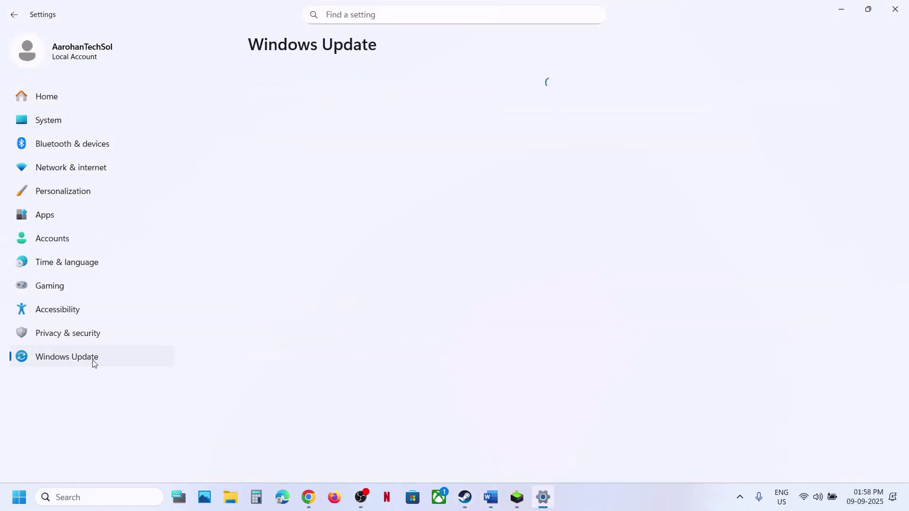
left_click(816, 99)
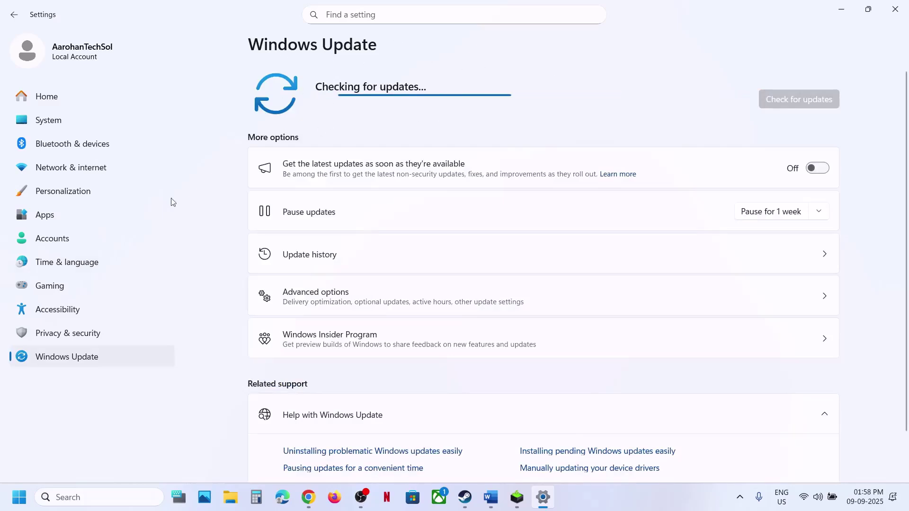
Step: Show the computer's Restart power option, then return to the troubleshooting notes in Word
key("super")
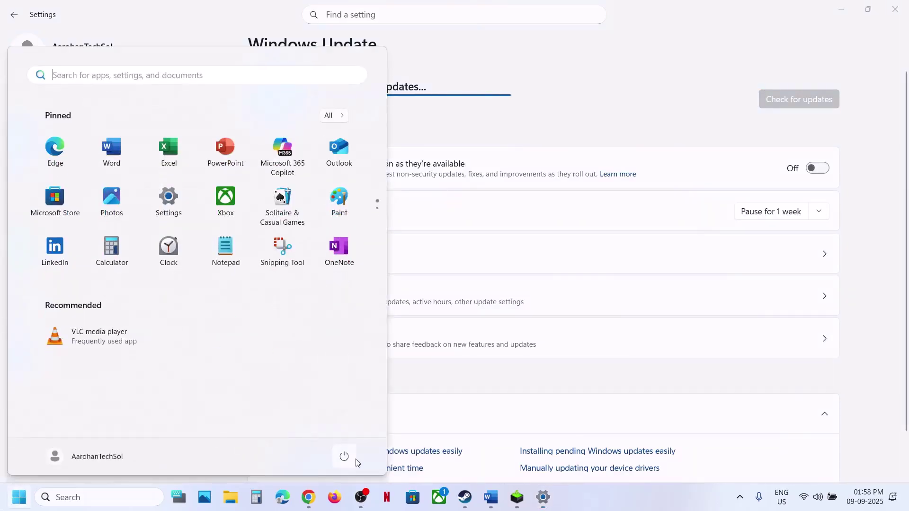
left_click(344, 457)
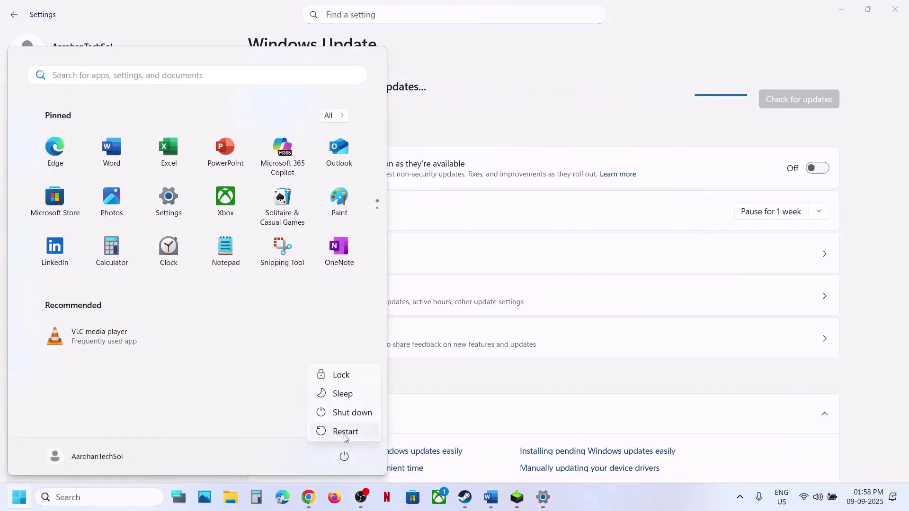
left_click(464, 500)
left_click(491, 498)
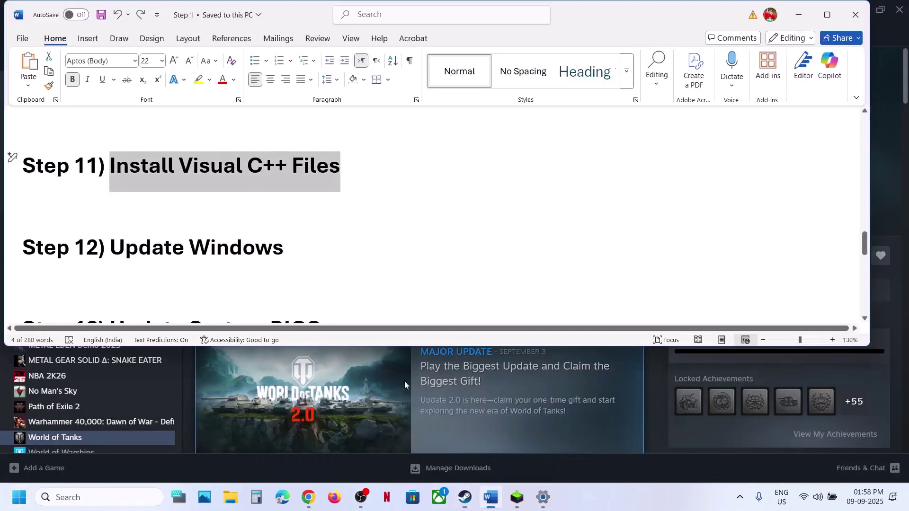
Step: Highlight "Update System BIOS" in Step 13 of the notes and check the laptop's battery charge
scroll(133, 262, "down", 2)
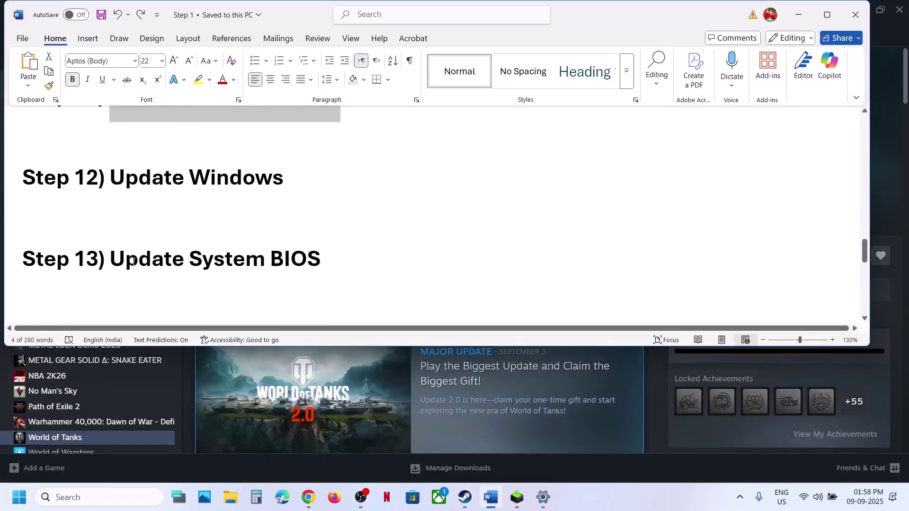
left_click_drag(134, 262, 335, 253)
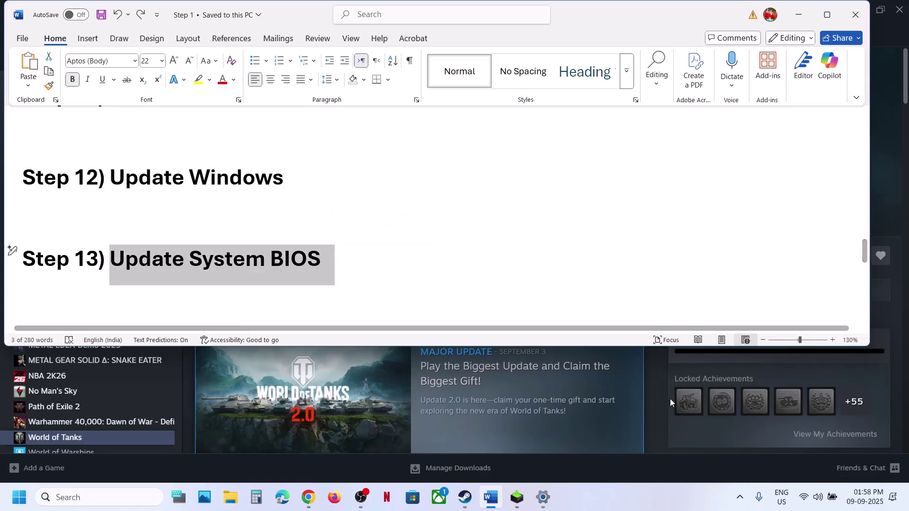
left_click(830, 498)
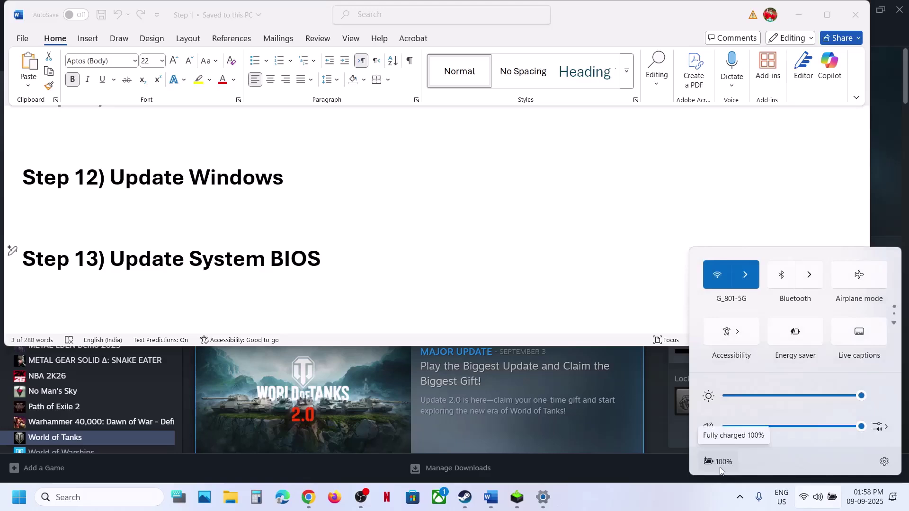
left_click(340, 281)
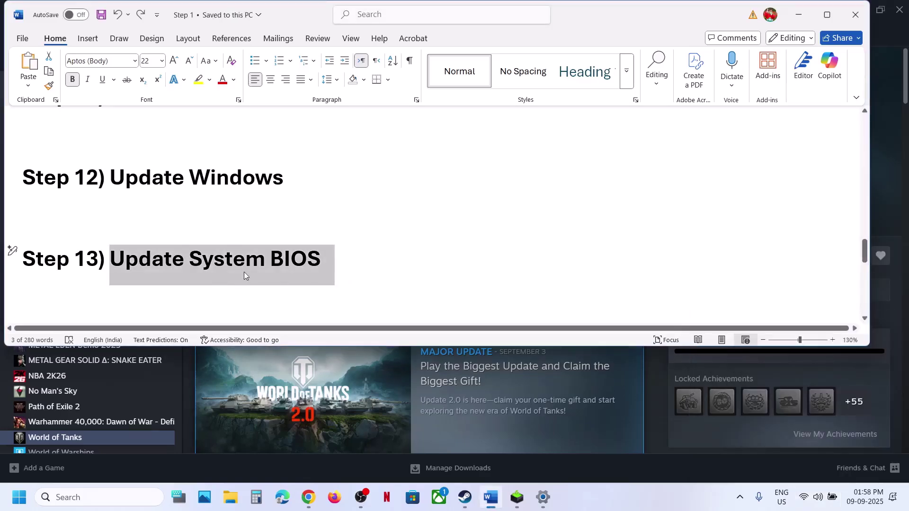
Step: Maximize the notes and highlight the Step 14 advice on unplugging external devices and "disable steam overlay"
scroll(243, 272, "down", 5)
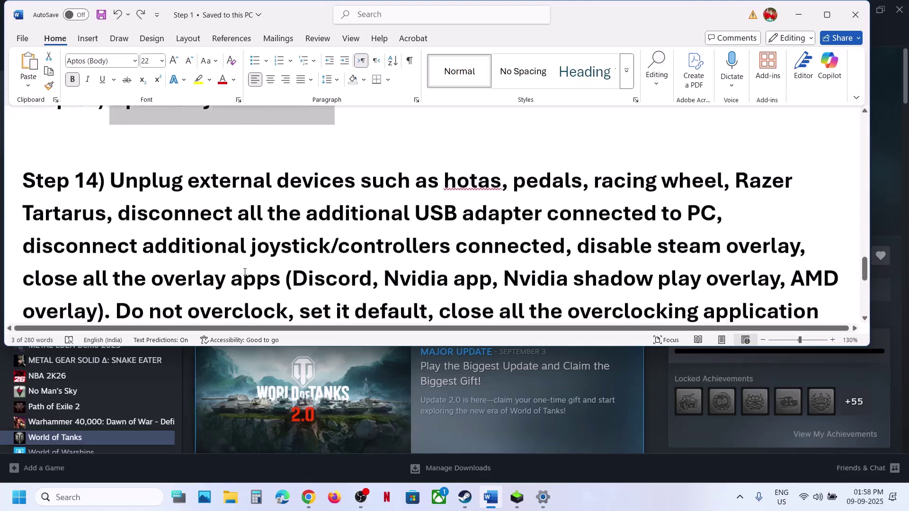
left_click(827, 15)
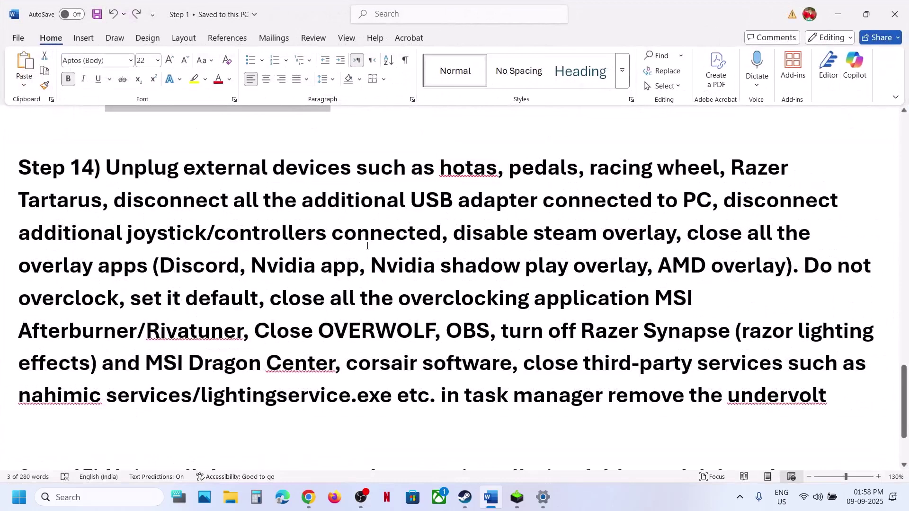
scroll(368, 246, "up", 1)
left_click_drag(220, 183, 638, 218)
left_click_drag(735, 216, 675, 247)
Step: Inspect the Steam Overlay setting in World of Tanks' properties in Steam, then return to the Word notes
left_click(464, 498)
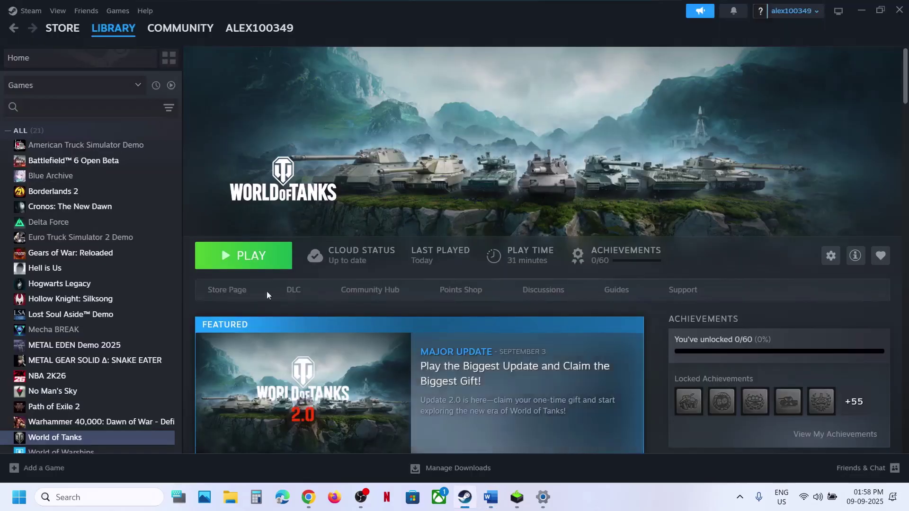
right_click(75, 435)
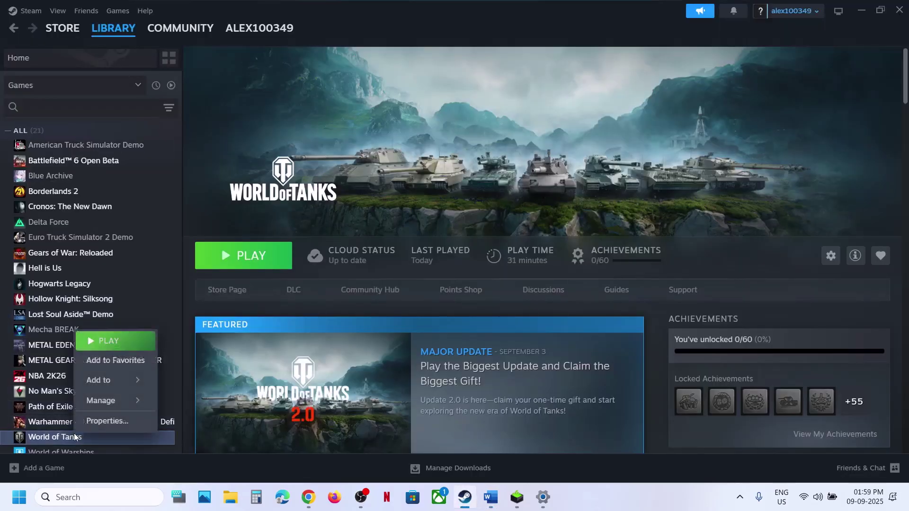
left_click(107, 421)
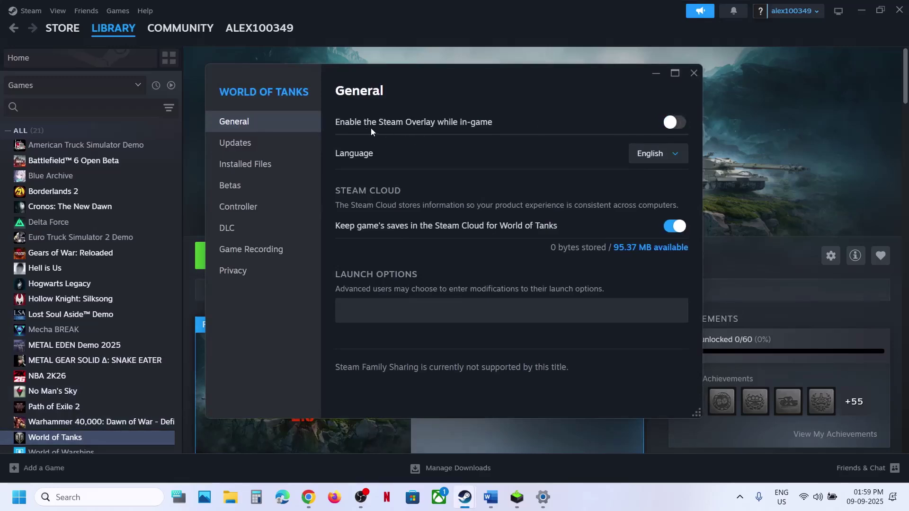
left_click(700, 73)
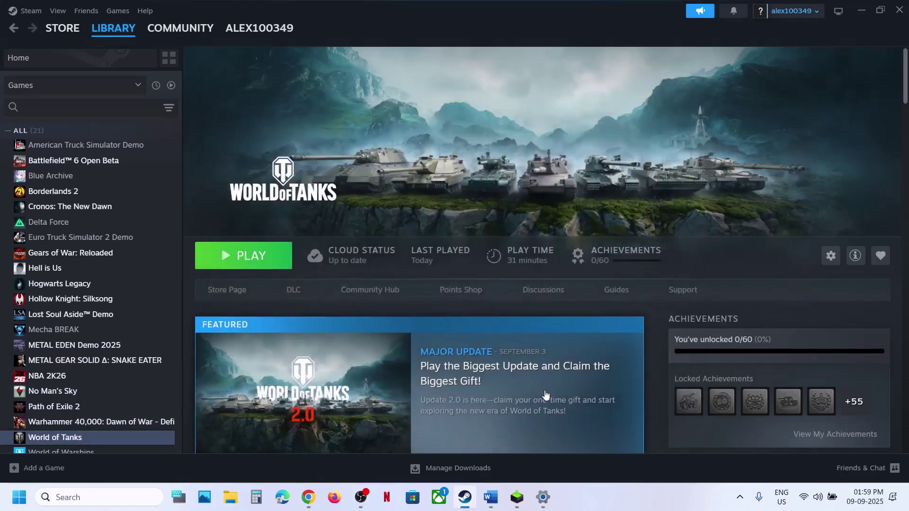
left_click(491, 501)
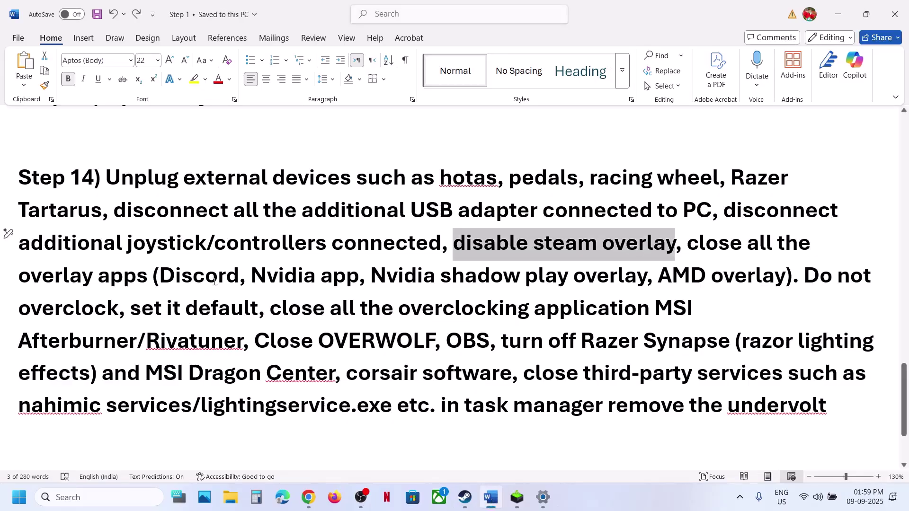
Step: Copy "Nvidia app" from the notes to search for and open that app, inspect its NVIDIA overlay setting, then close it
left_click_drag(180, 283, 349, 281)
key("ctrl+c")
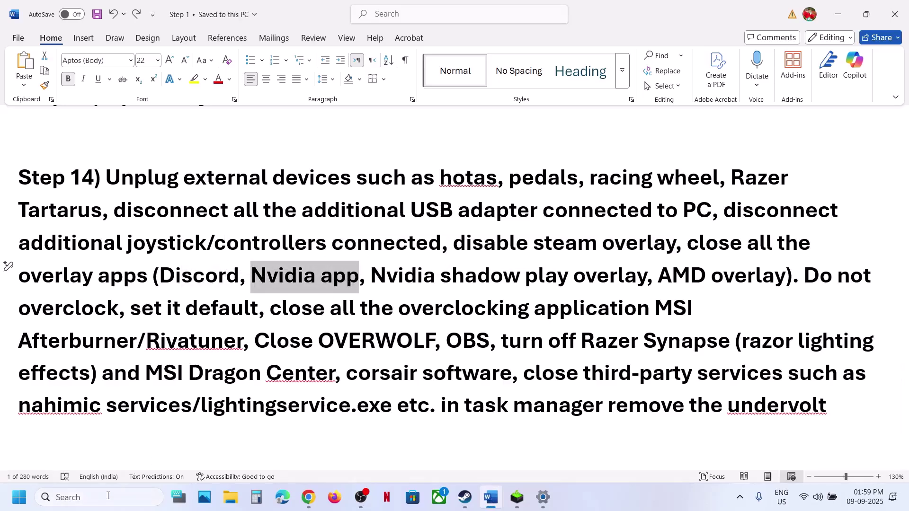
left_click(95, 497)
key("ctrl+v")
left_click(115, 137)
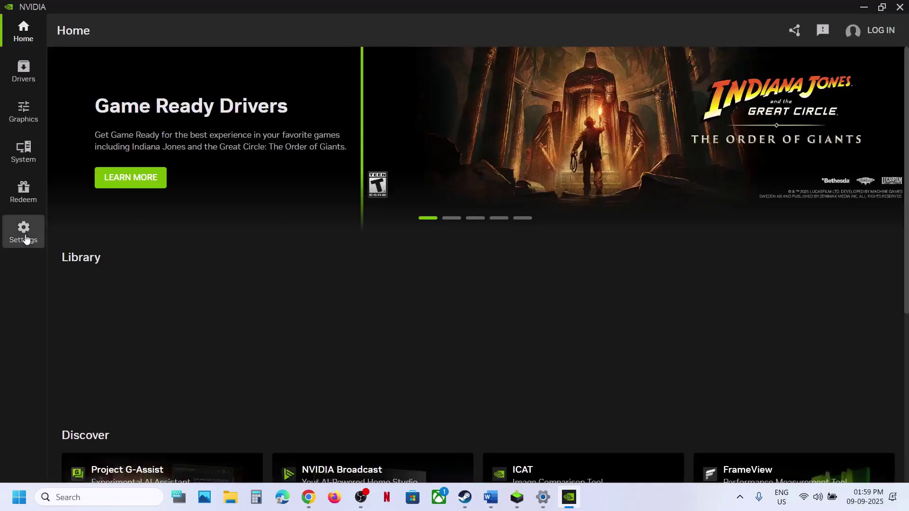
left_click(24, 231)
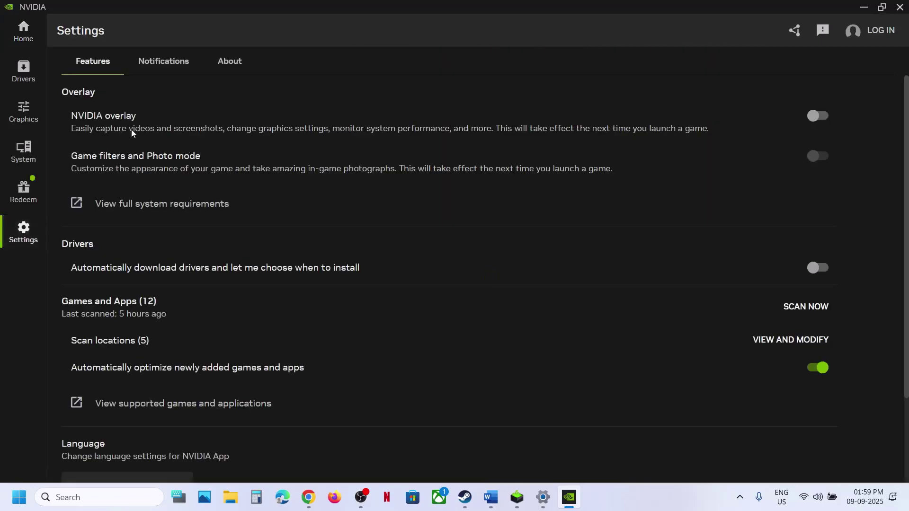
left_click(900, 7)
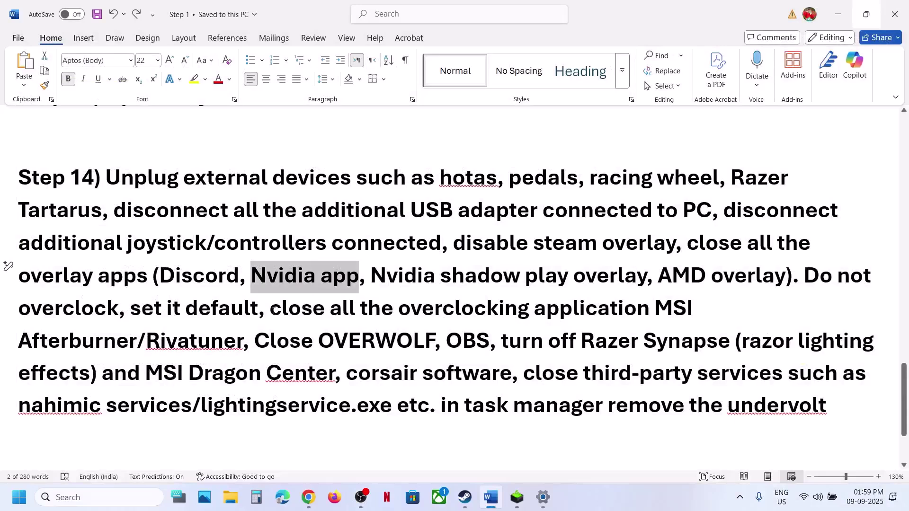
Step: Highlight the remaining Step 14 advice on overclocking, closing background applications and "remove the undervolt", then view Step 15
left_click_drag(810, 275, 828, 408)
left_click(126, 317)
left_click(427, 311)
left_click(629, 406)
scroll(476, 362, "down", 3)
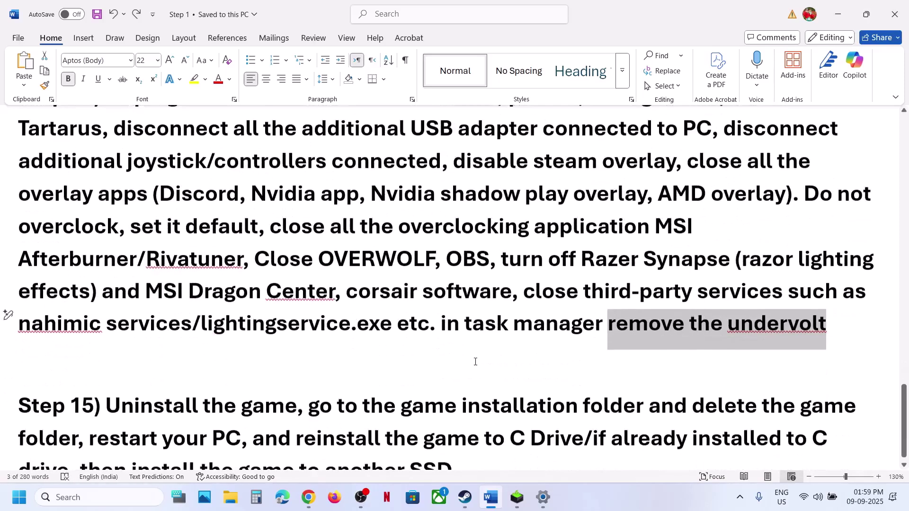
Step: Show the Uninstall option for World of Tanks in the Steam library, then return to the Word notes
left_click(465, 497)
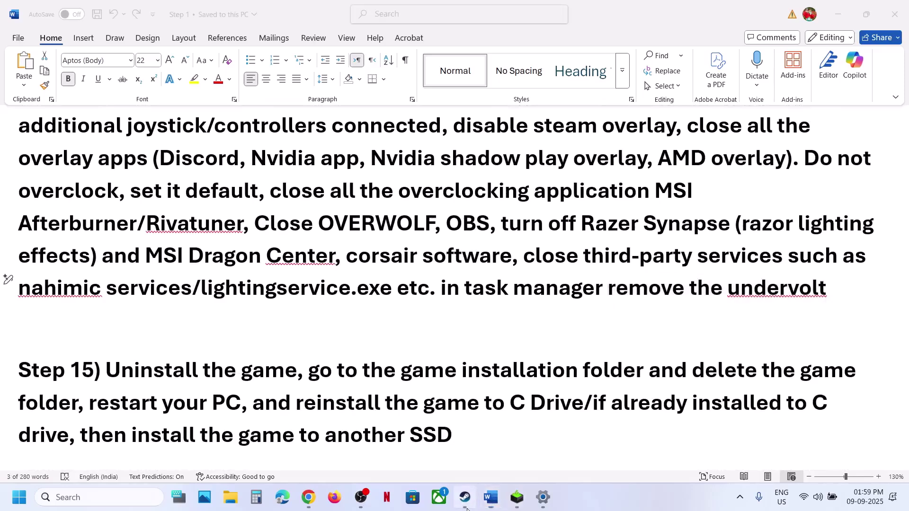
right_click(56, 431)
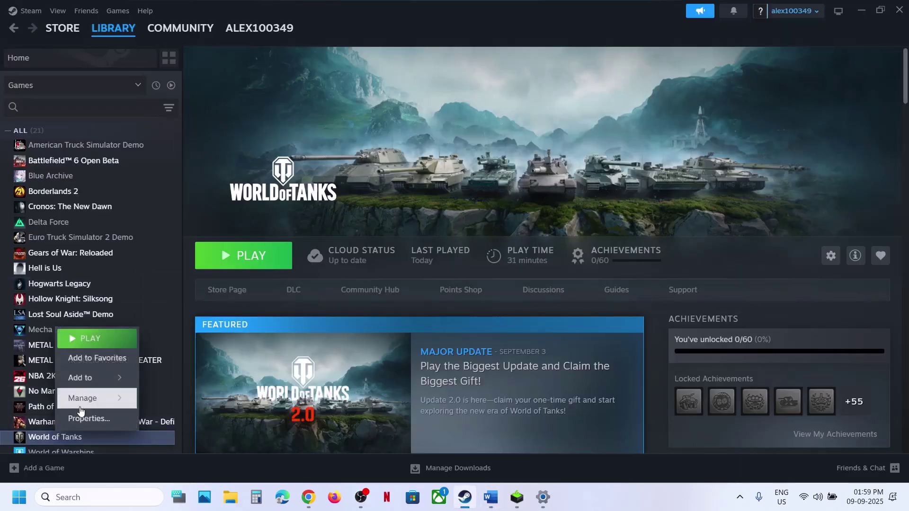
mouse_move(83, 399)
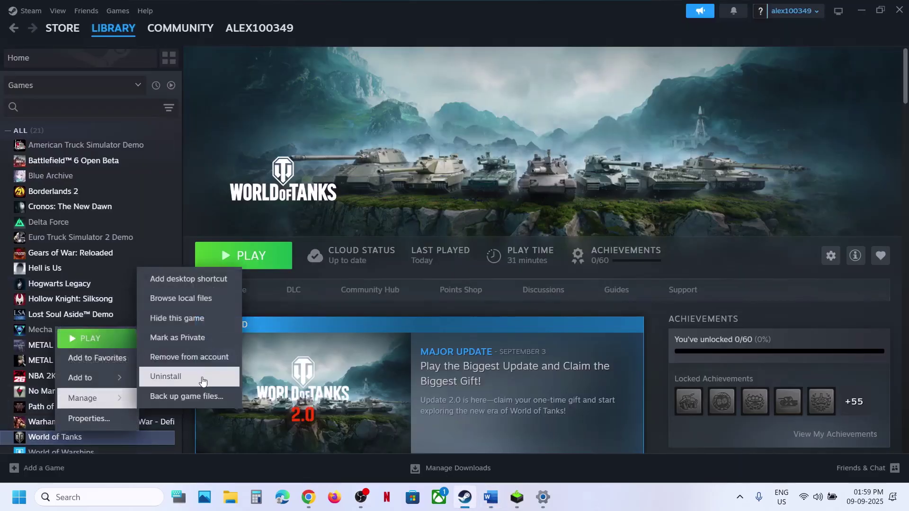
left_click(493, 500)
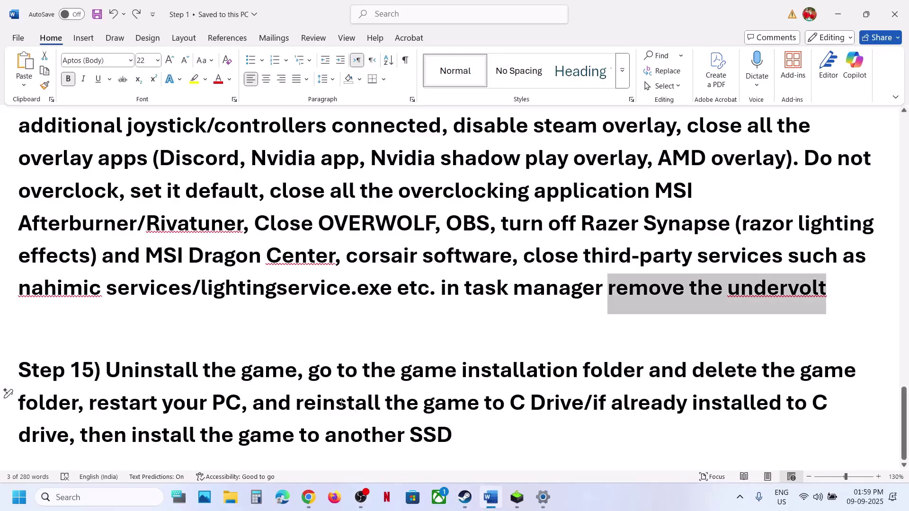
Step: Highlight the Step 15 advice on reinstalling the game to C Drive or another SSD, then switch to Steam
left_click_drag(342, 403, 582, 405)
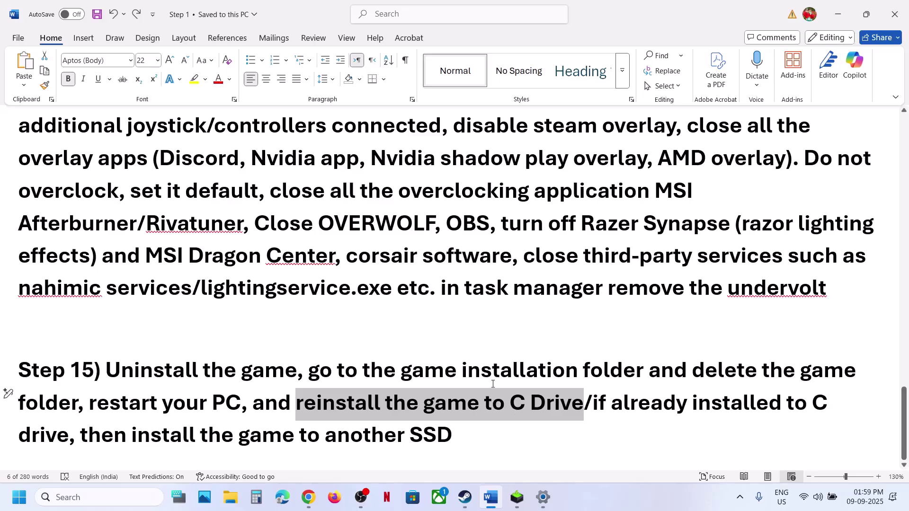
left_click_drag(595, 407, 452, 435)
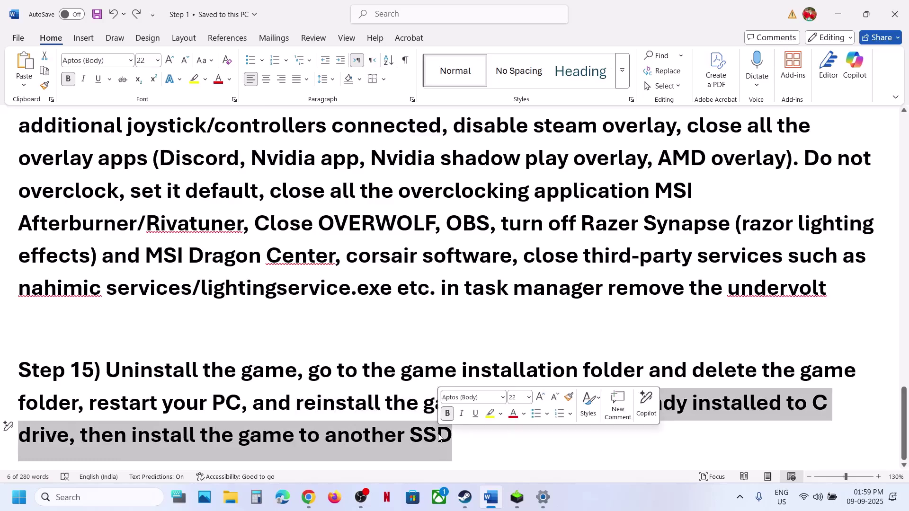
left_click(465, 497)
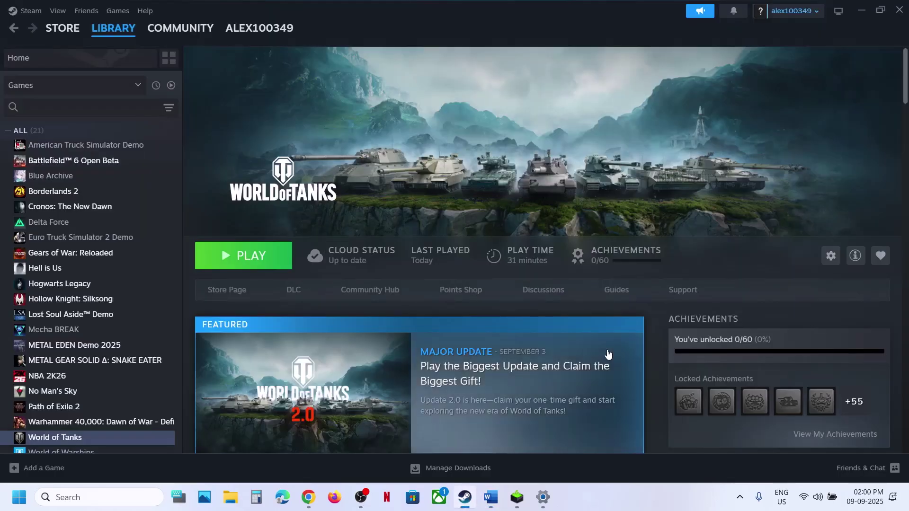
left_click(624, 508)
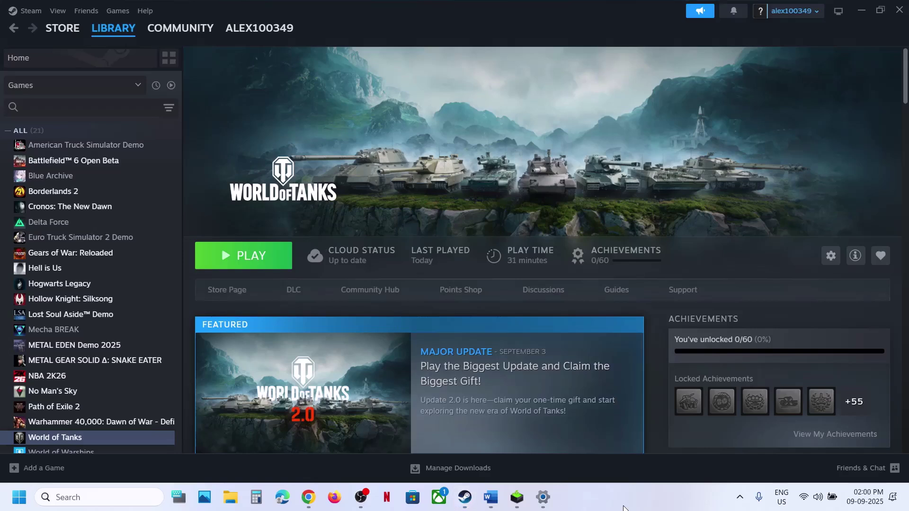